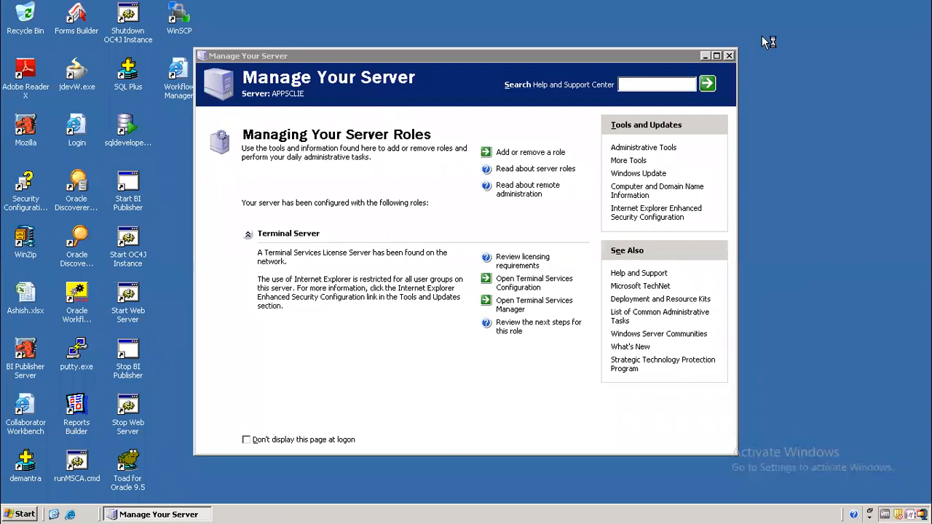
Step: Close Manage Your Server and log in to Oracle E-Business Suite with the user's credentials
left_click(729, 56)
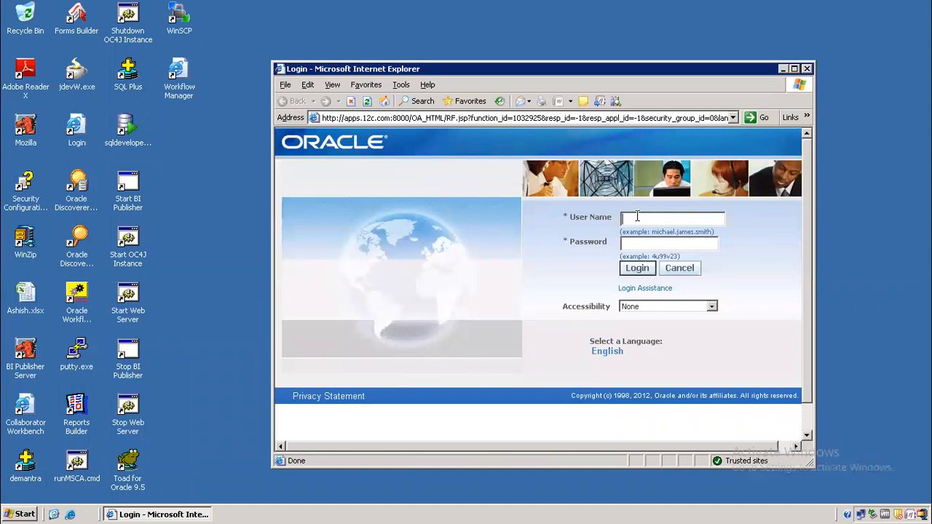
type("operationwelcome")
key("Return")
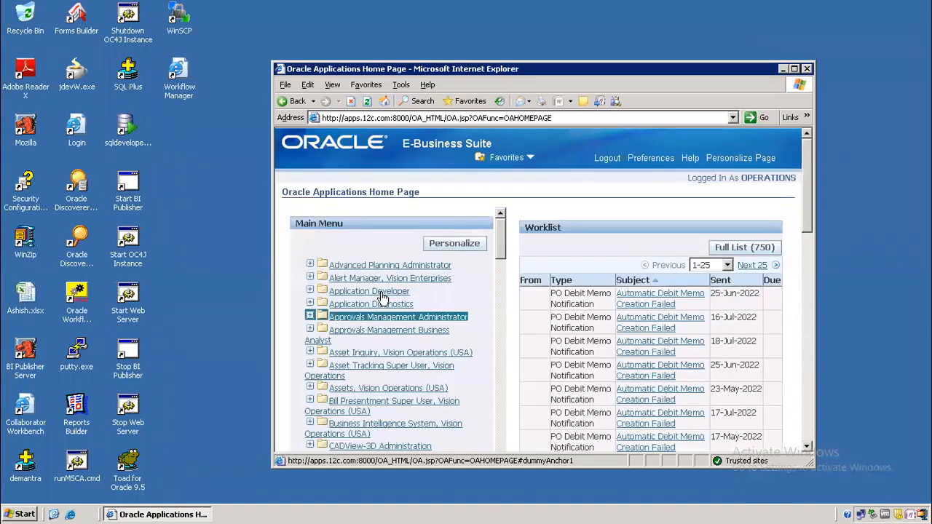
Step: Launch Forms through Application Developer's Profile function, then close the Profiles window
left_click(382, 293)
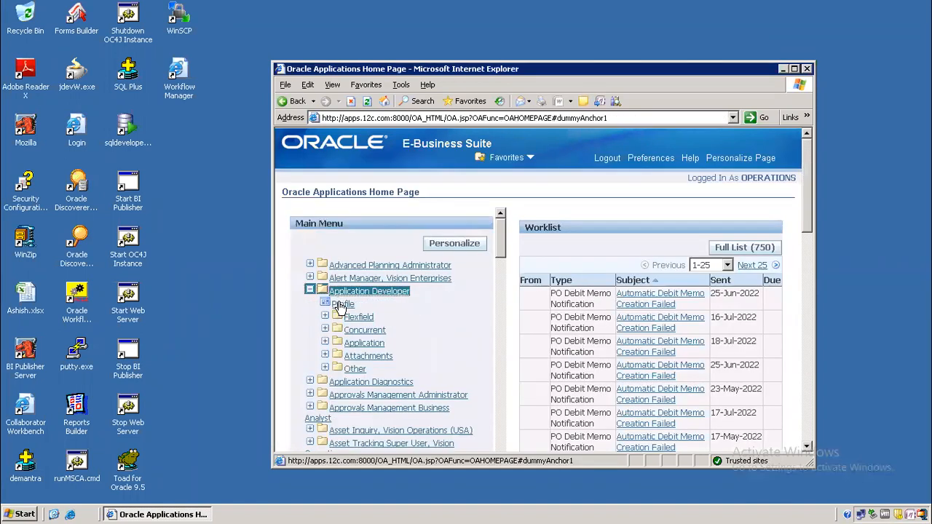
left_click(342, 305)
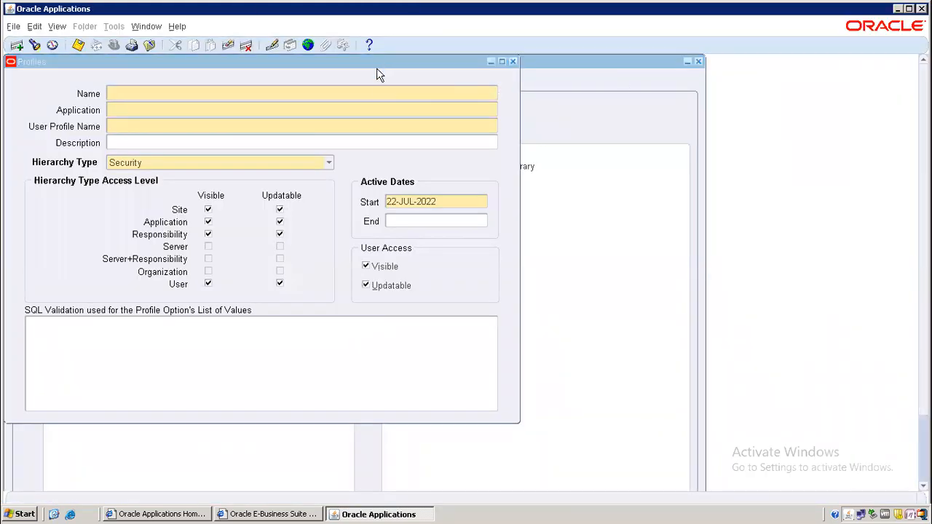
left_click_drag(376, 64, 379, 88)
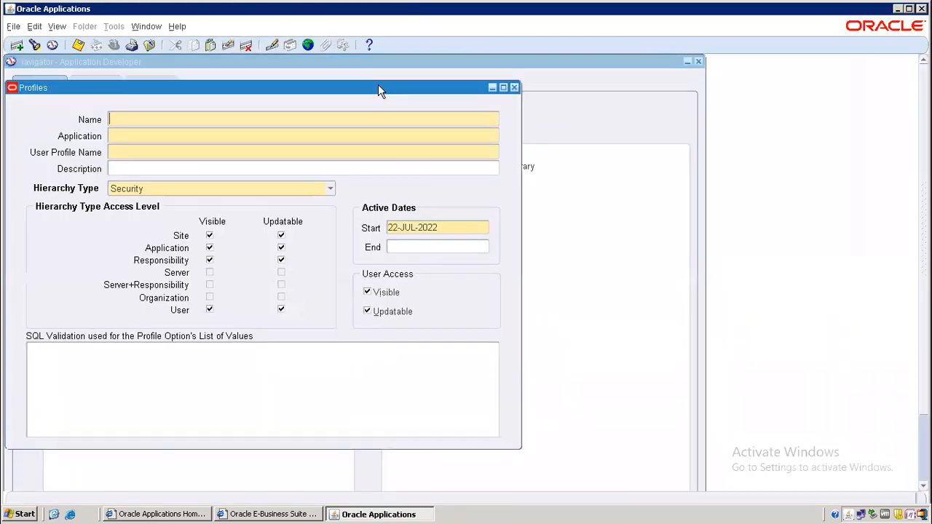
left_click(514, 88)
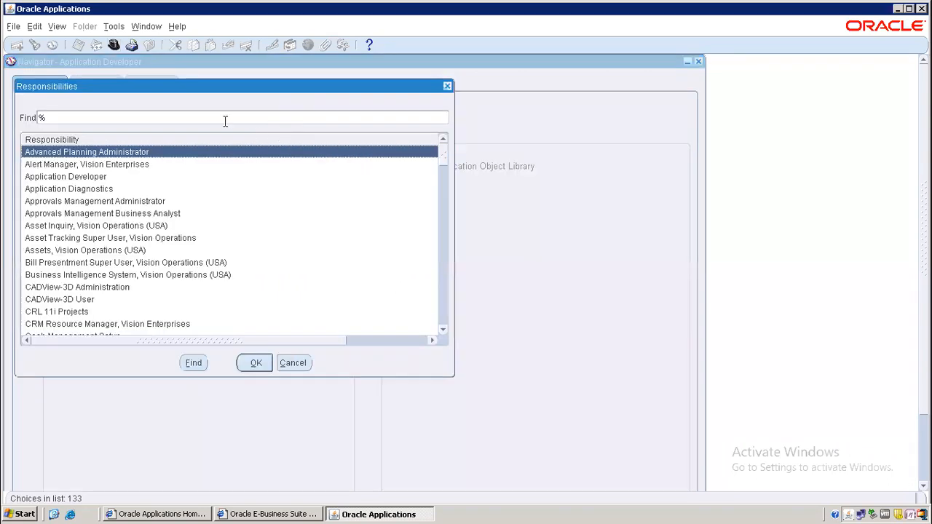
Step: Switch to the Inventory, Vision Operations (USA) responsibility by searching 'Inve'
type("Min%")
key("Return")
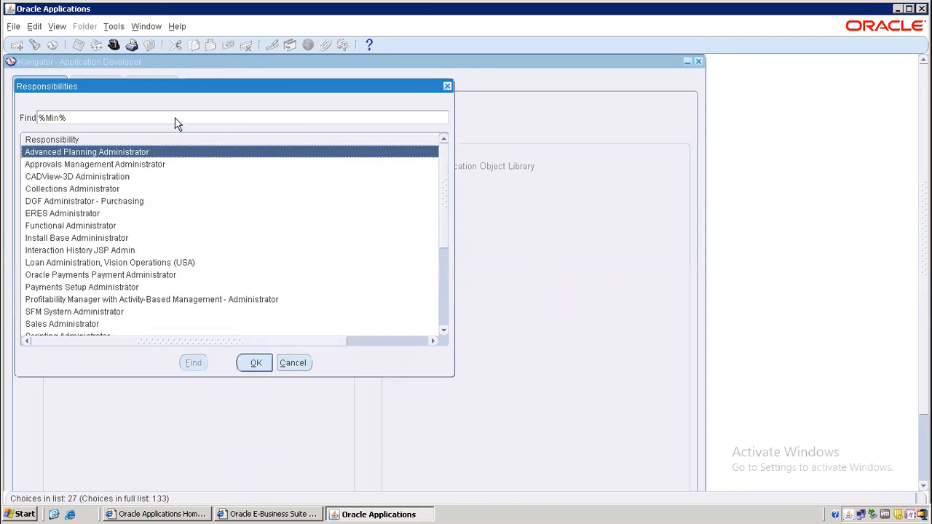
left_click(85, 118)
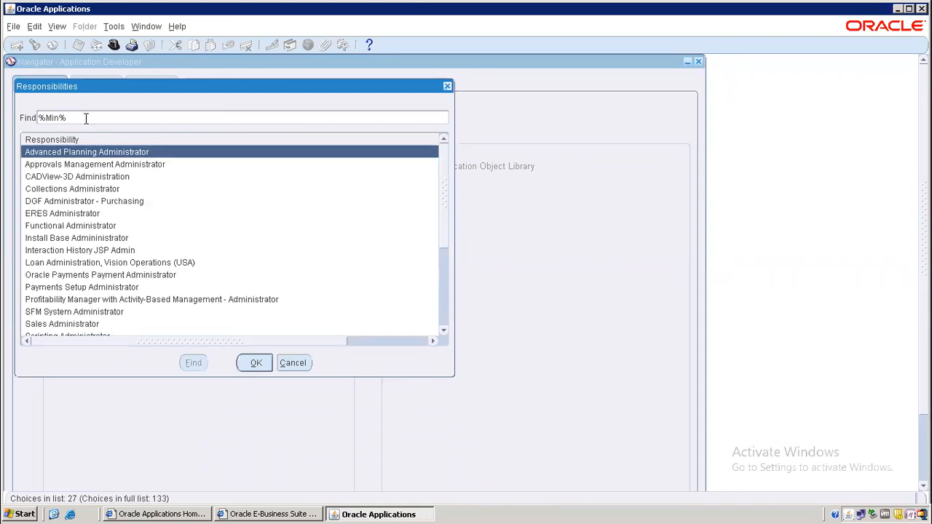
key("BackSpace")
key("BackSpace")
key("BackSpace")
key("BackSpace")
type("Inve")
key("Return")
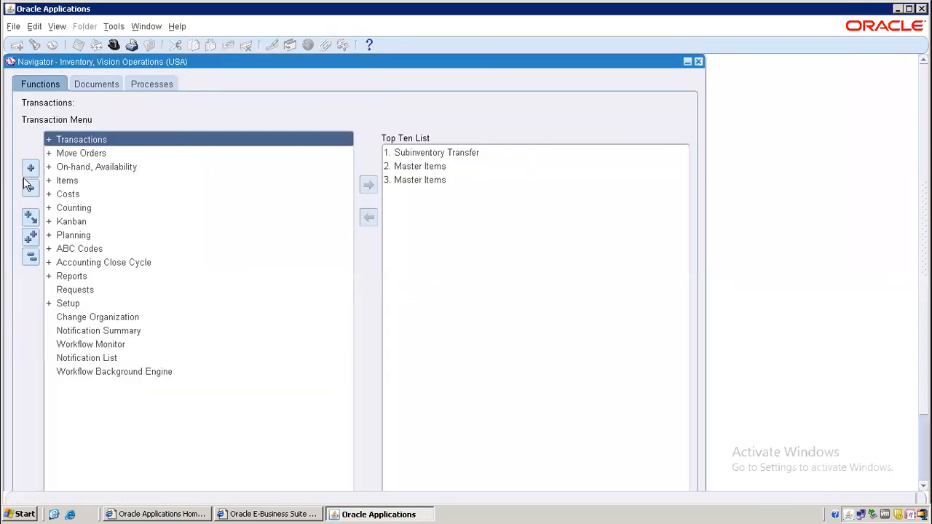
Step: Open the Master Items form under Items for organization V1
double_click(78, 180)
left_click(99, 194)
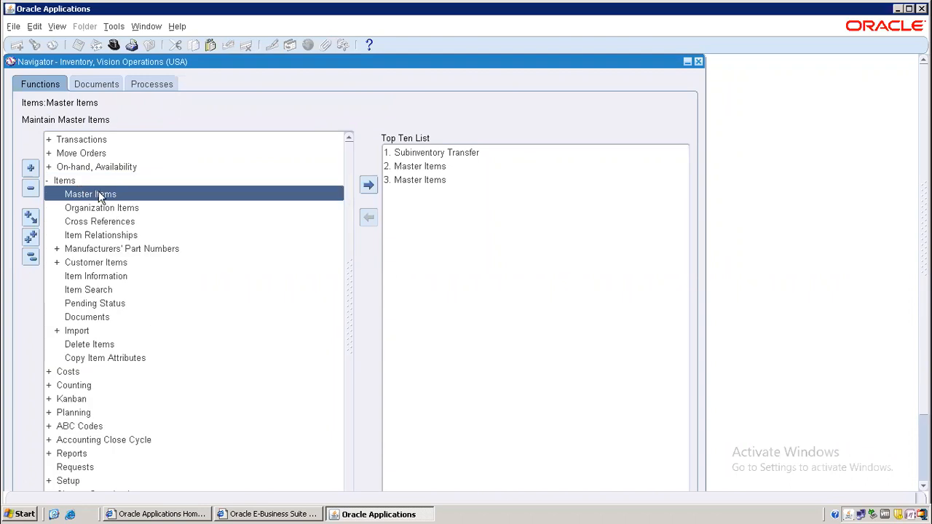
double_click(98, 195)
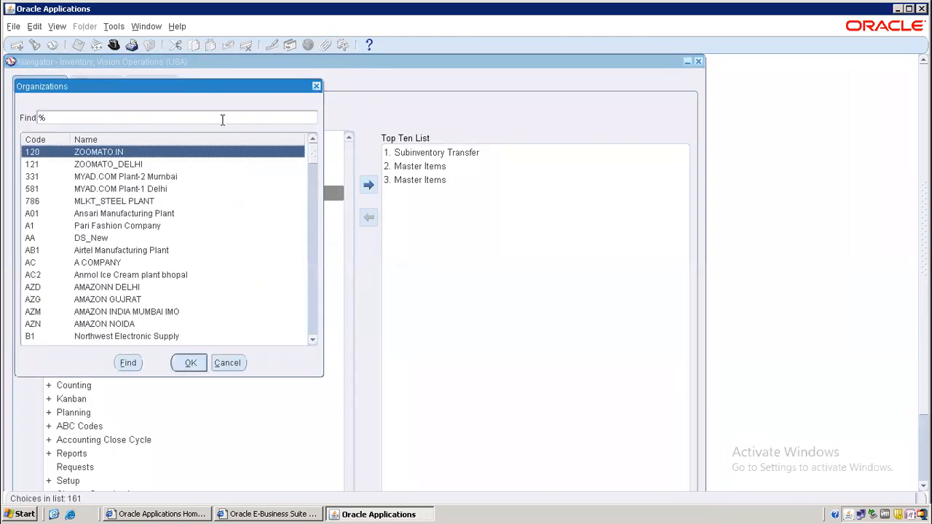
type("V1%")
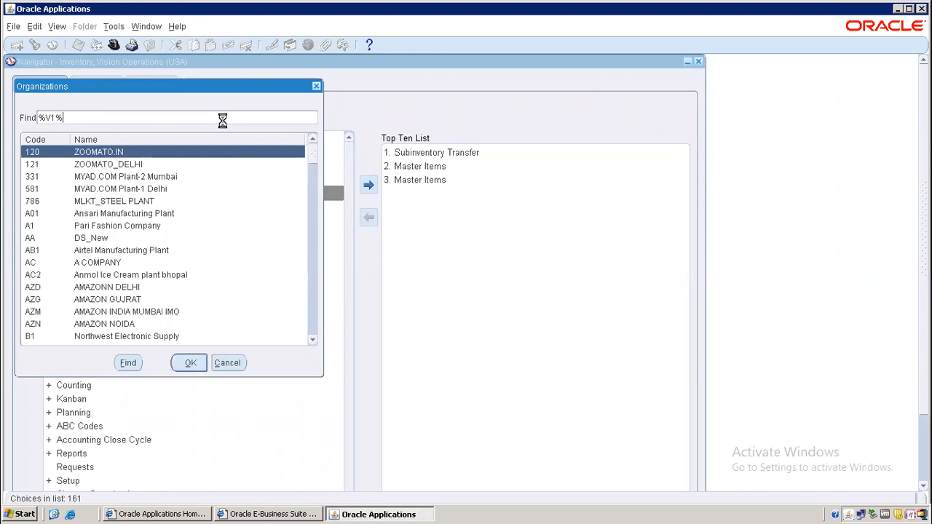
key("Return")
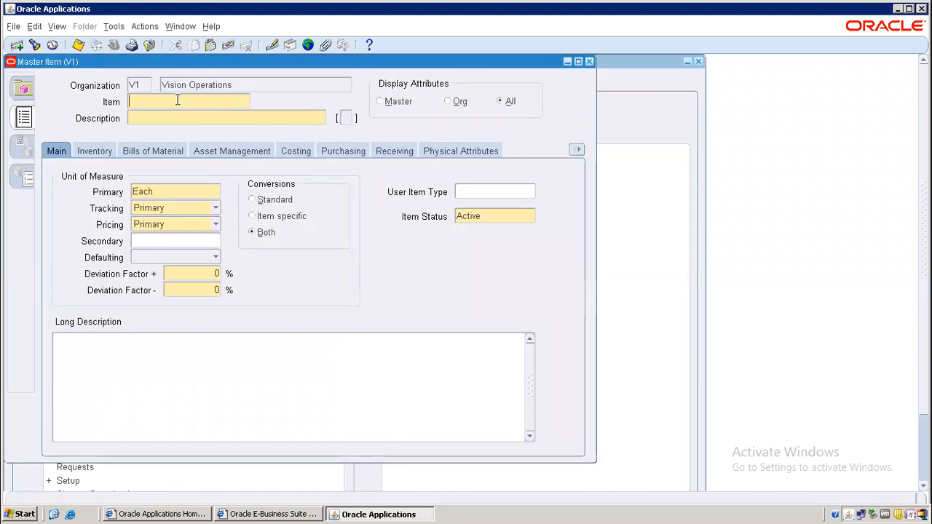
Step: Enter item M02 with description 'Min Max Item', correcting the item number
type("M2")
key("Tab")
type("Min Ma")
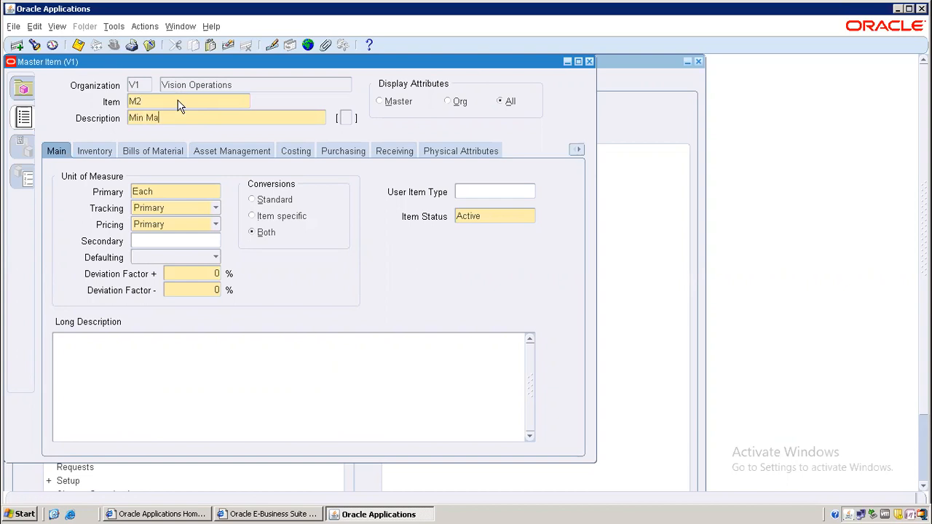
type("x Item")
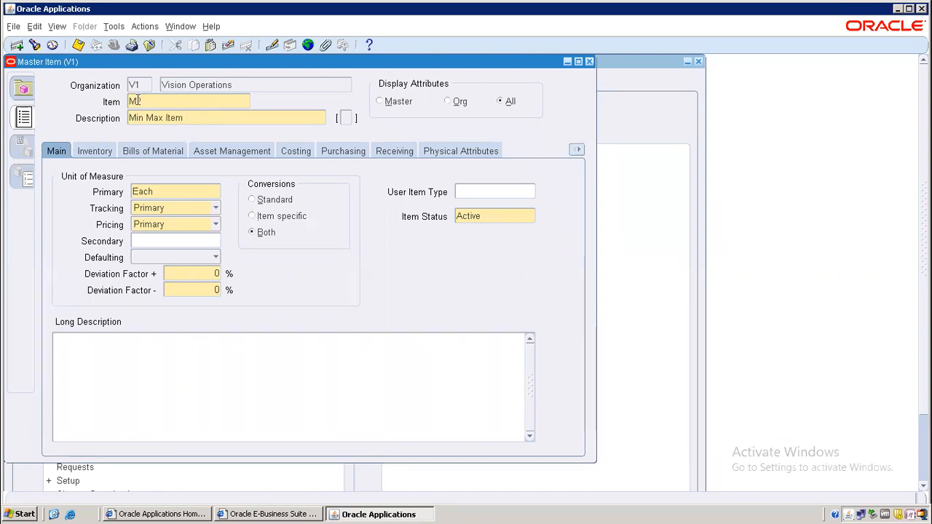
left_click_drag(134, 102, 147, 101)
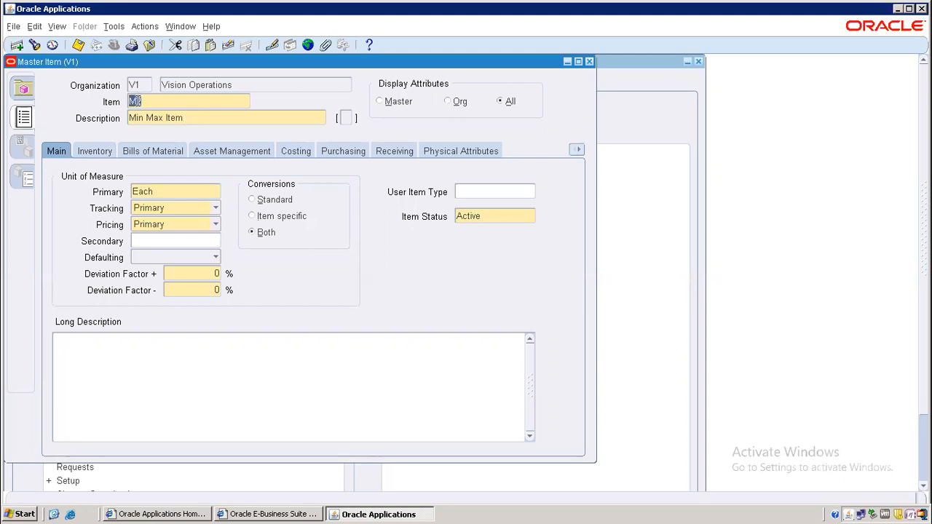
left_click(144, 101)
left_click(113, 26)
Step: Copy attributes from the Purchased Item template into item M02
left_click(139, 207)
type("Purch")
key("Tab")
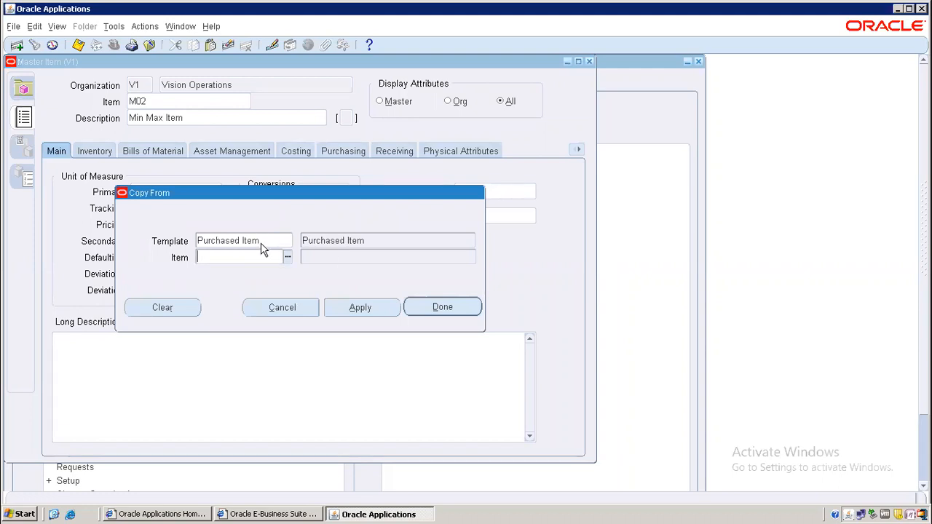
left_click(370, 311)
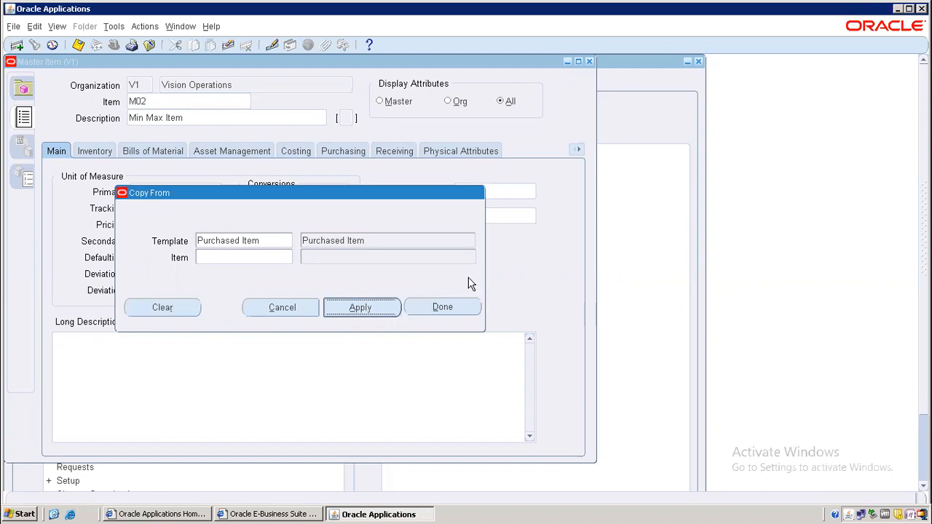
left_click(451, 307)
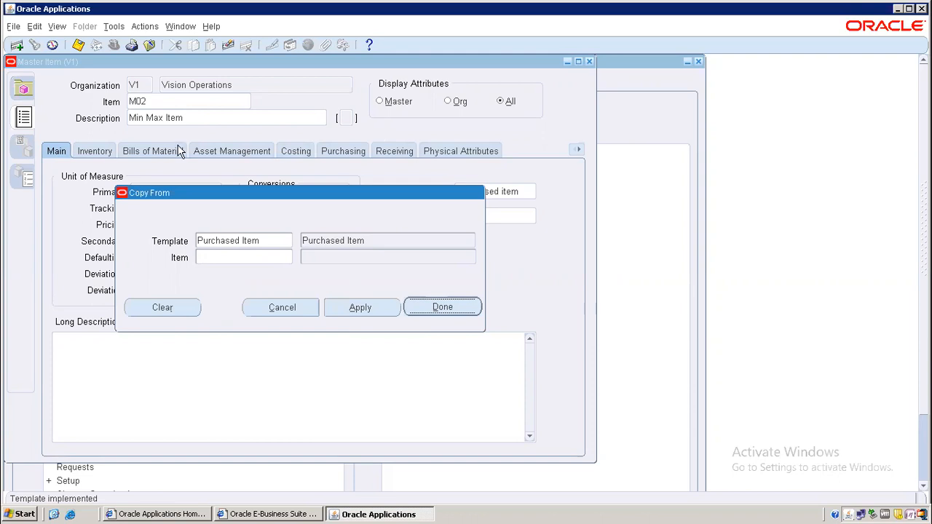
left_click(342, 151)
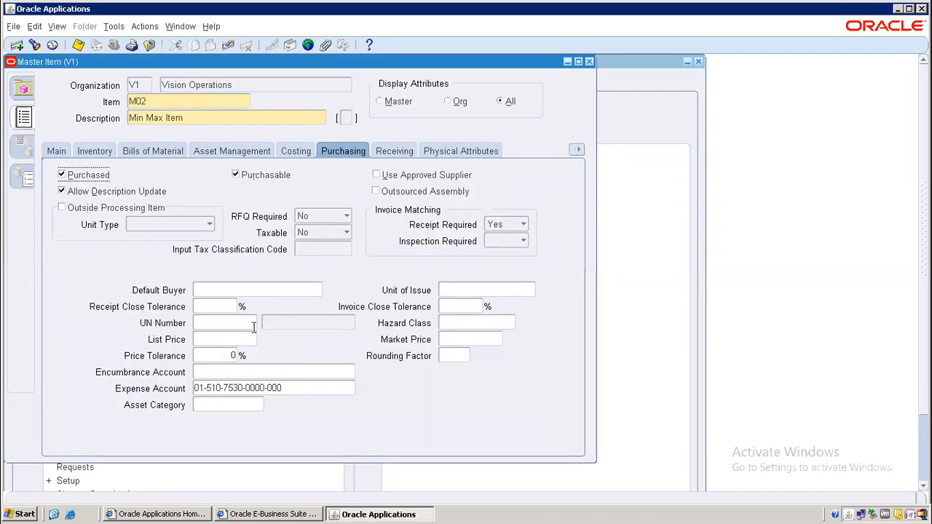
Step: Set M02's List Price to 20 and leave the Default Buyer empty
left_click(227, 340)
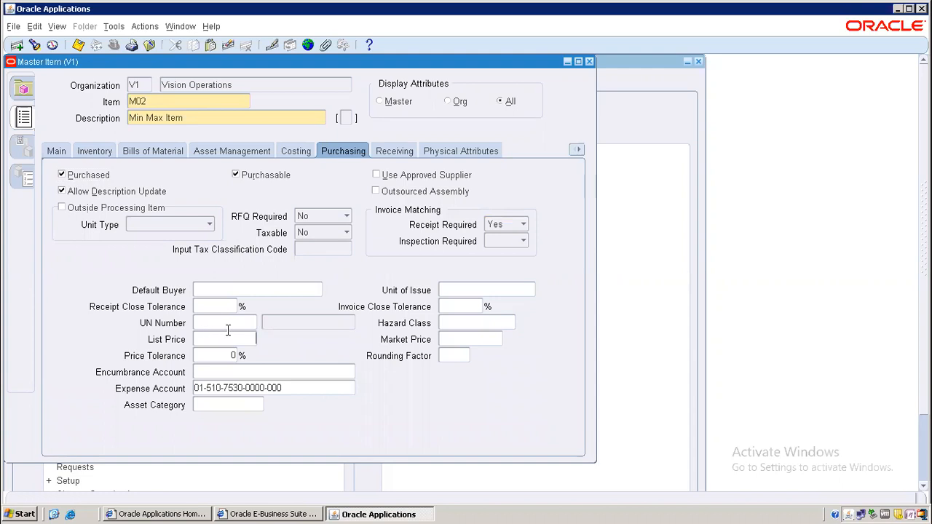
type("10")
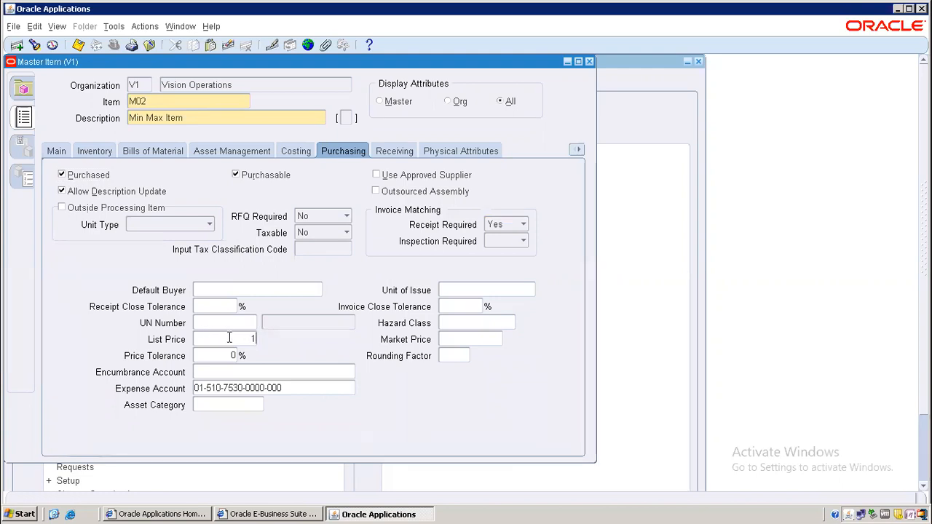
key("Tab")
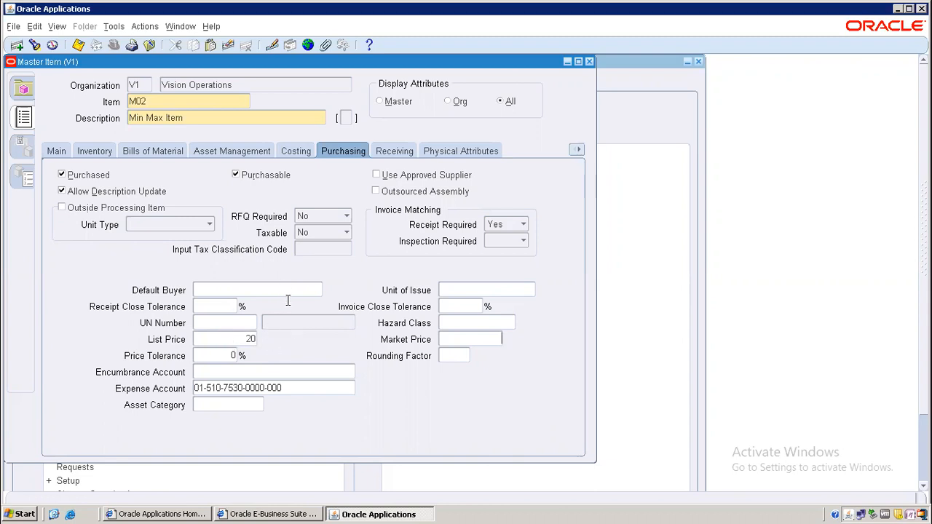
left_click(250, 289)
type("Stock")
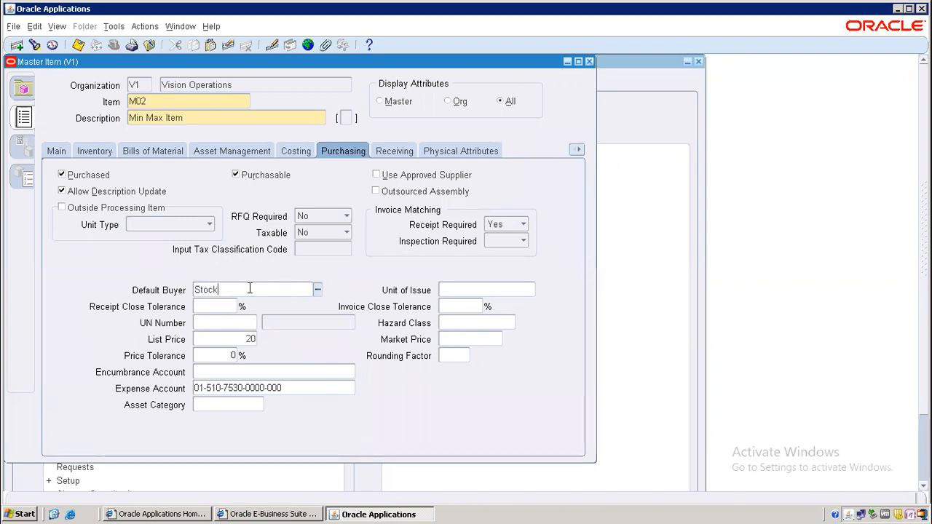
key("BackSpace")
key("BackSpace")
key("BackSpace")
key("BackSpace")
left_click(468, 152)
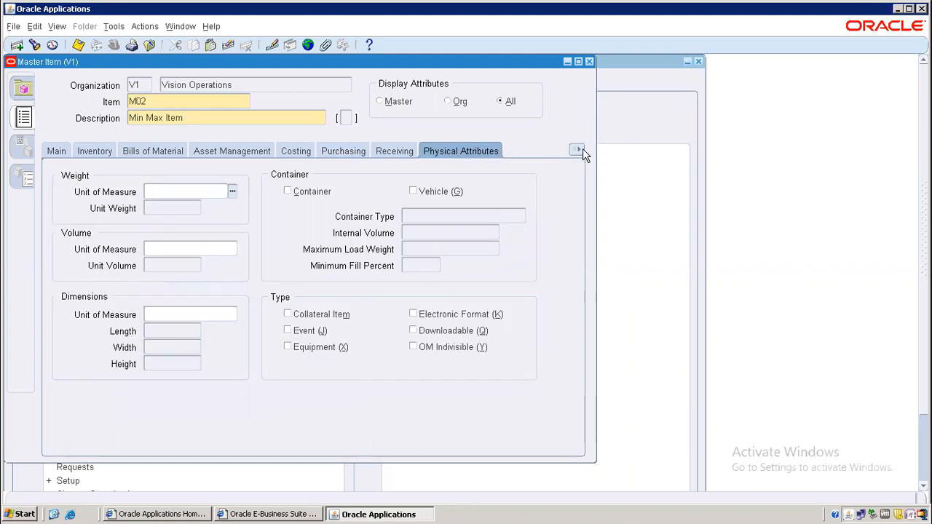
Step: Set M02's inventory planning method to Min-Max with minimum 100 and maximum 1000
left_click(582, 150)
left_click(514, 294)
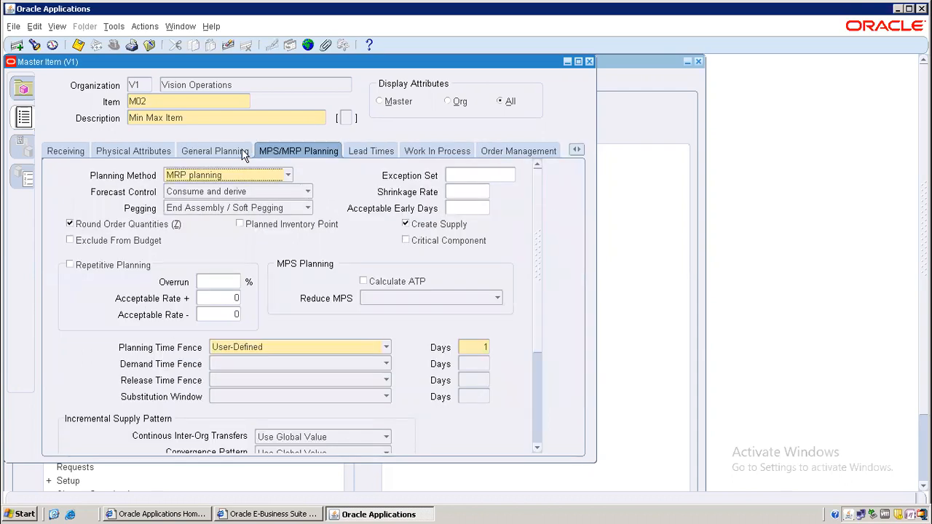
left_click(245, 151)
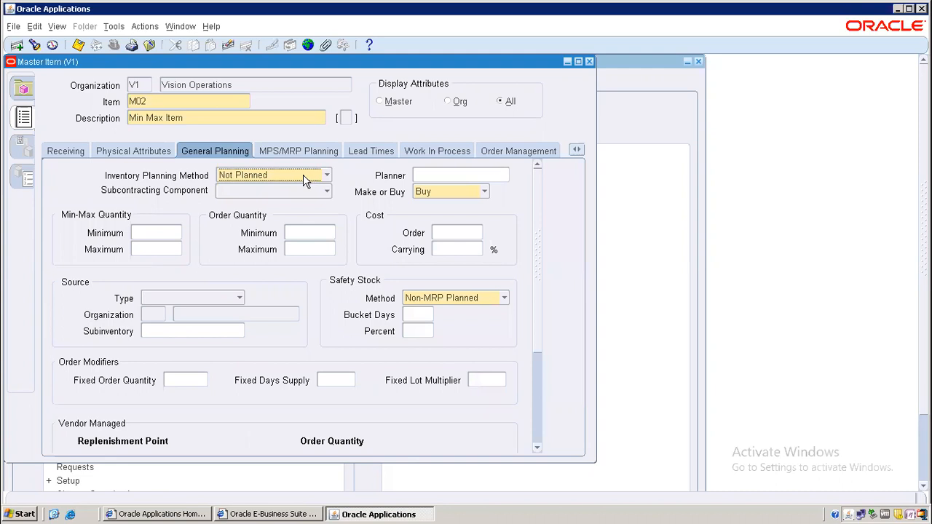
left_click(304, 177)
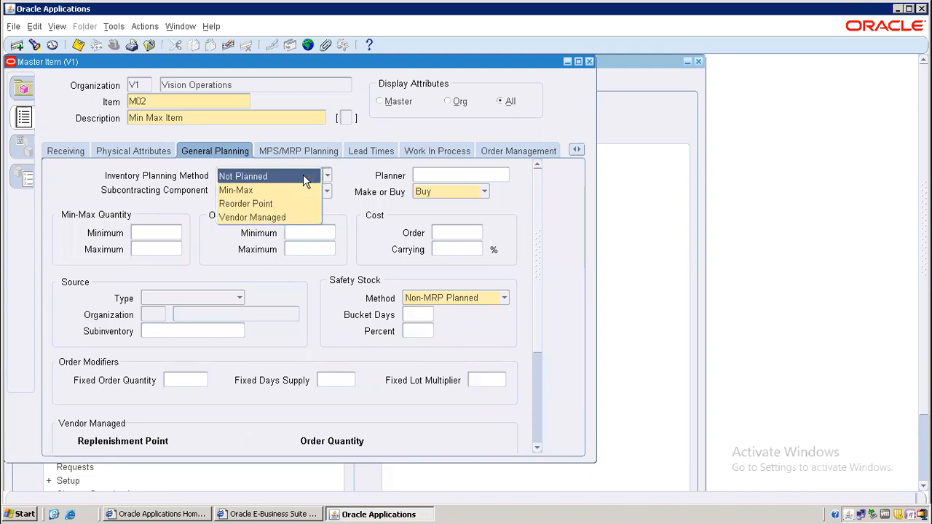
left_click(259, 191)
left_click(146, 230)
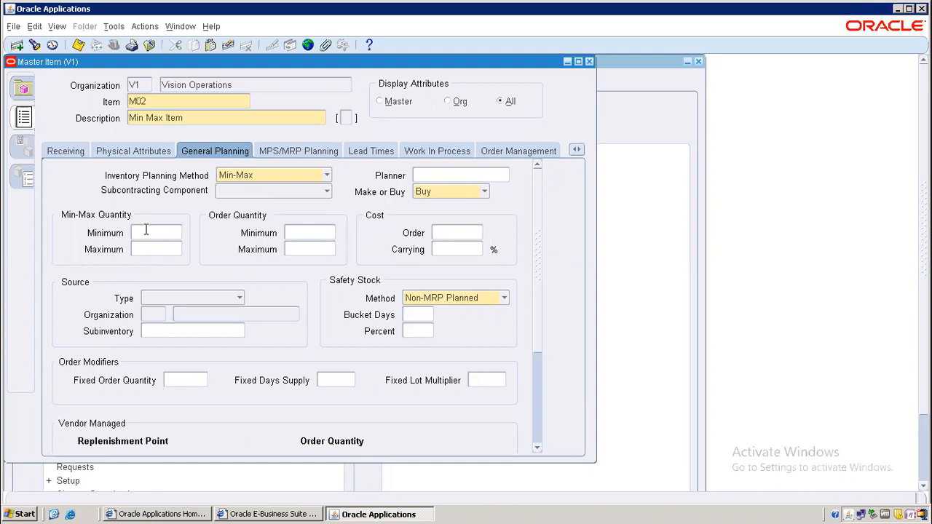
key("Tab")
type("1000")
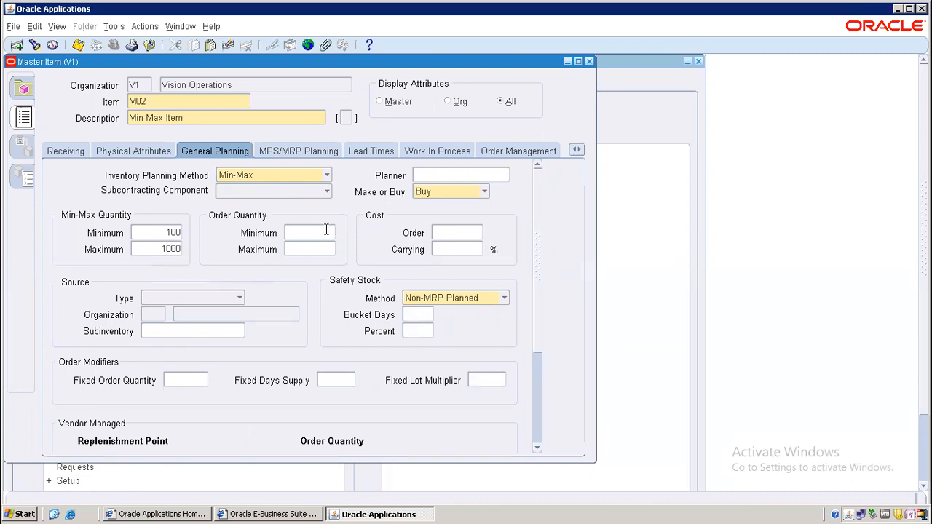
Step: Set order quantity 300 to 400 and Supplier as the source type
key("Tab")
type("400")
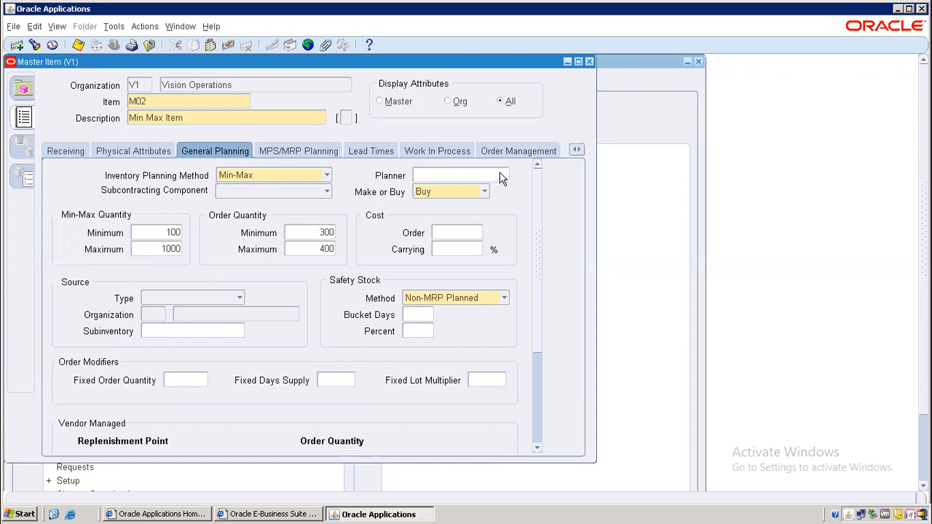
left_click(195, 297)
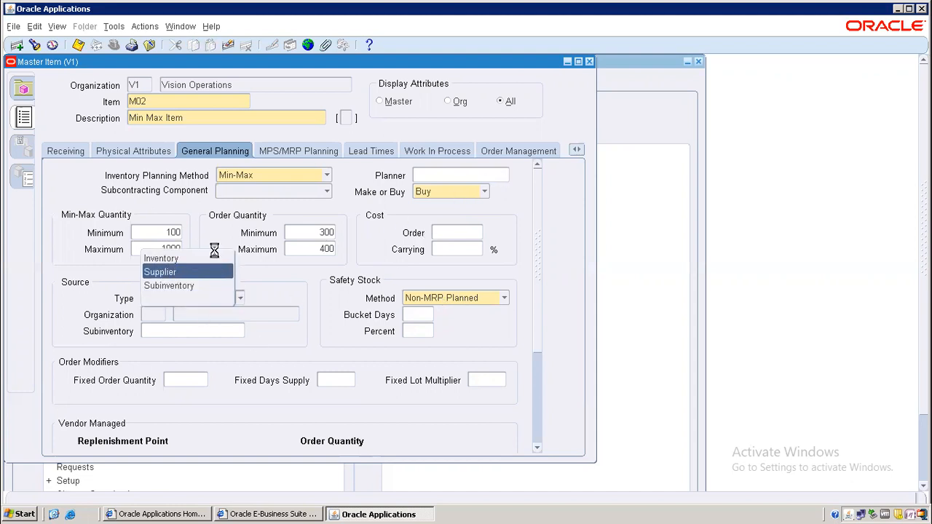
left_click(172, 272)
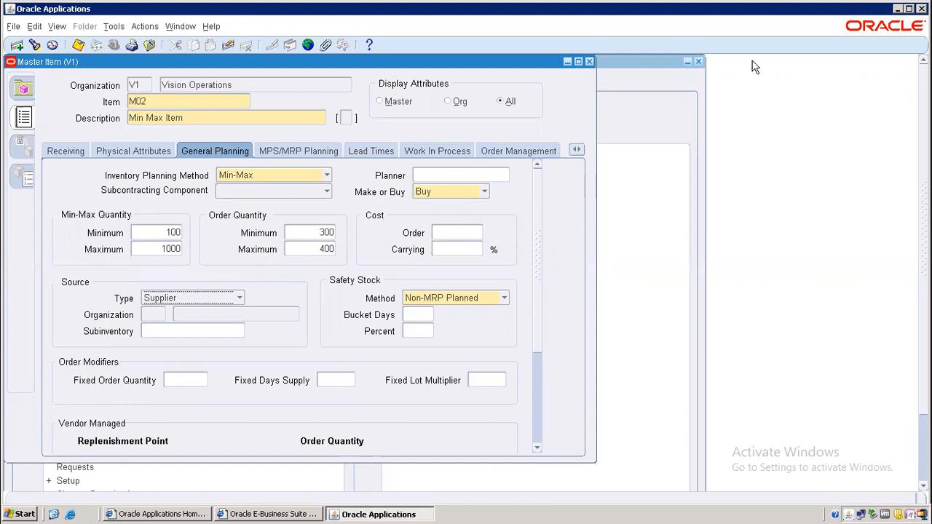
left_click(651, 100)
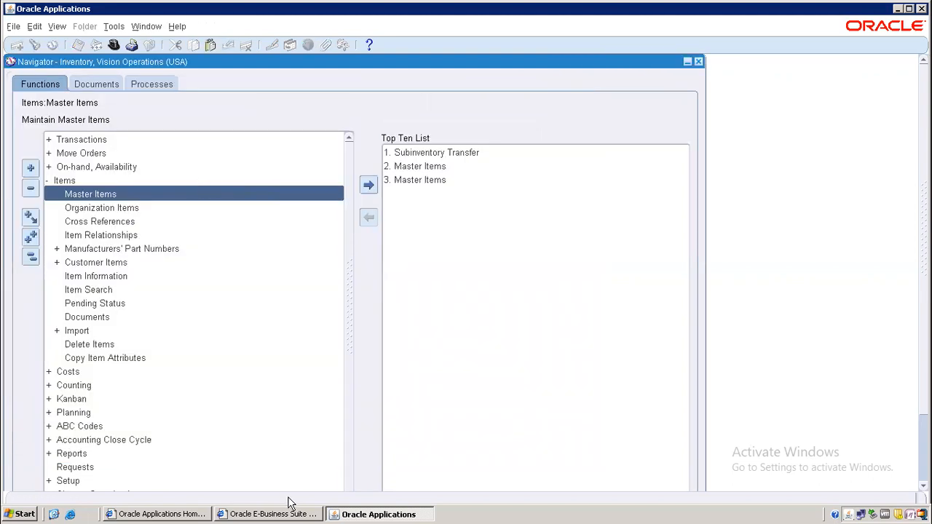
Step: Agree to save M02's pending changes, entering the required address value in its flexfield
double_click(204, 195)
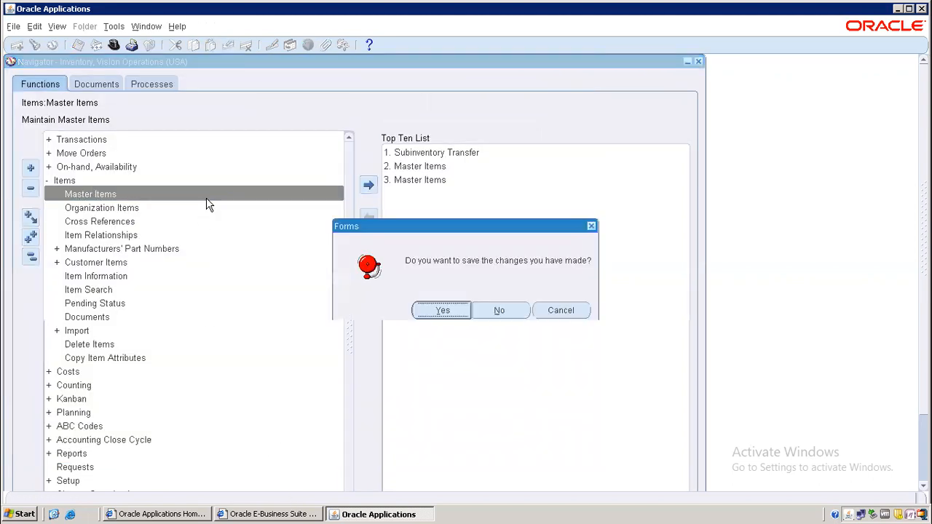
left_click(437, 311)
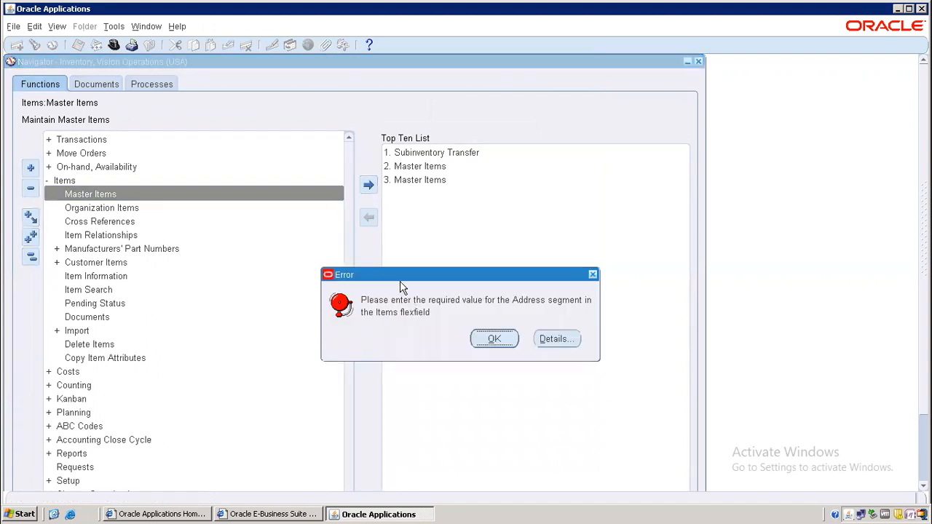
left_click(489, 340)
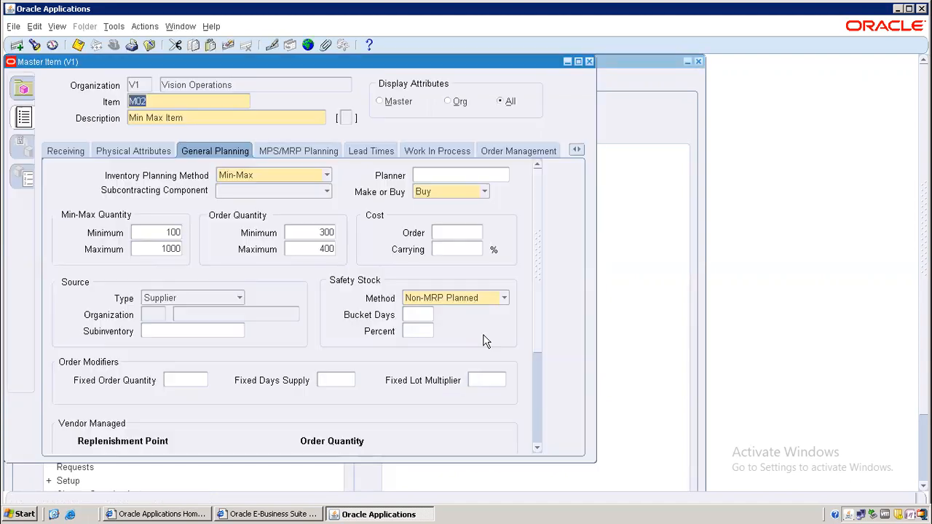
left_click(344, 119)
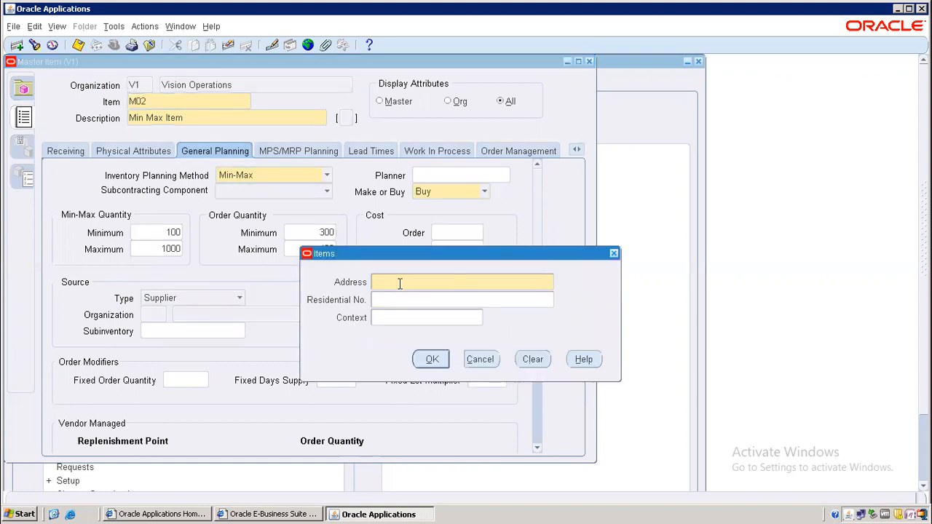
type("123456")
left_click(432, 359)
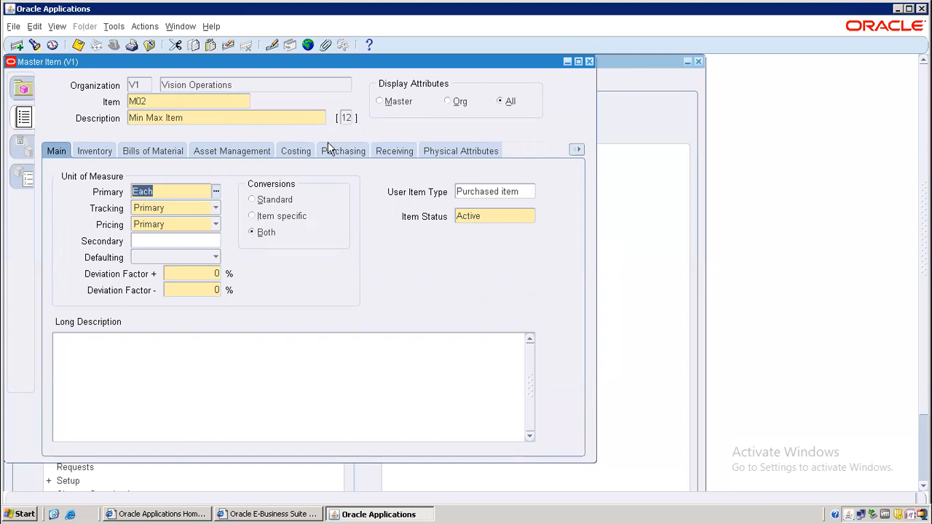
left_click(395, 154)
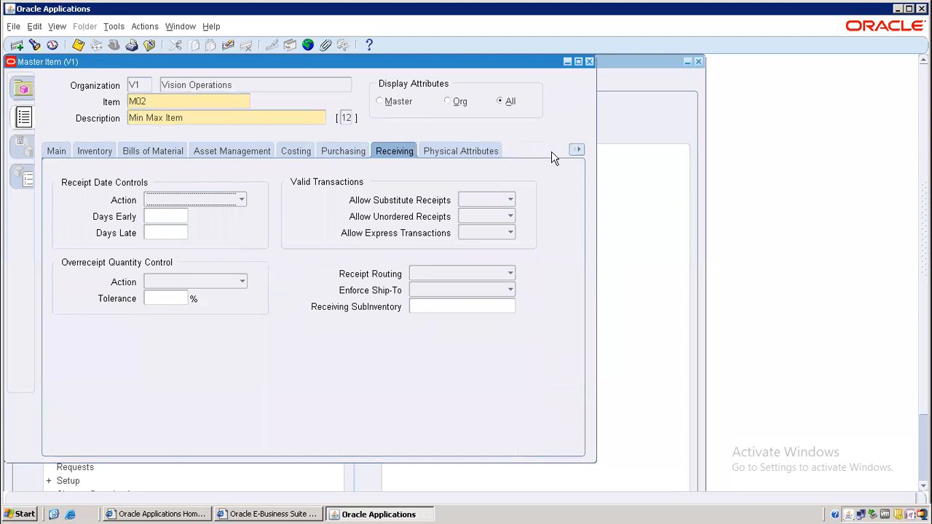
Step: Return to M02's General Planning attributes and save the item
left_click(577, 150)
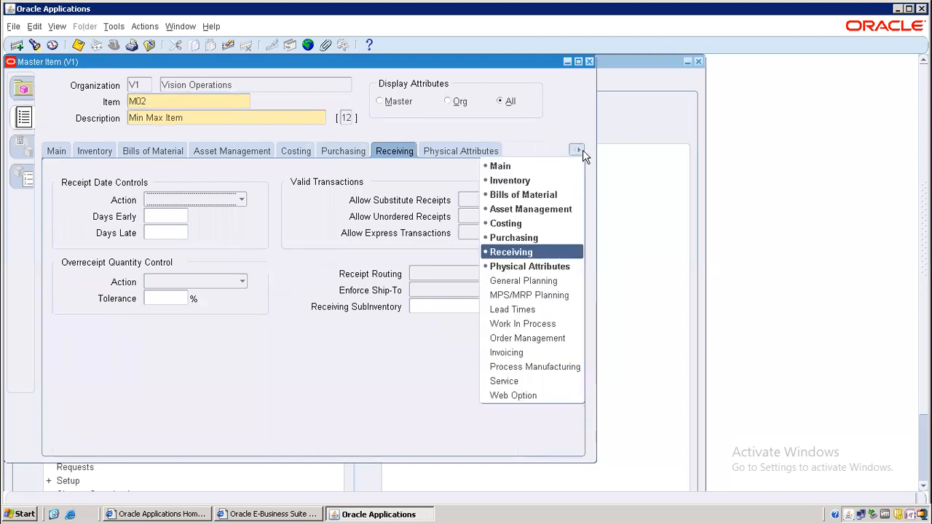
left_click(521, 284)
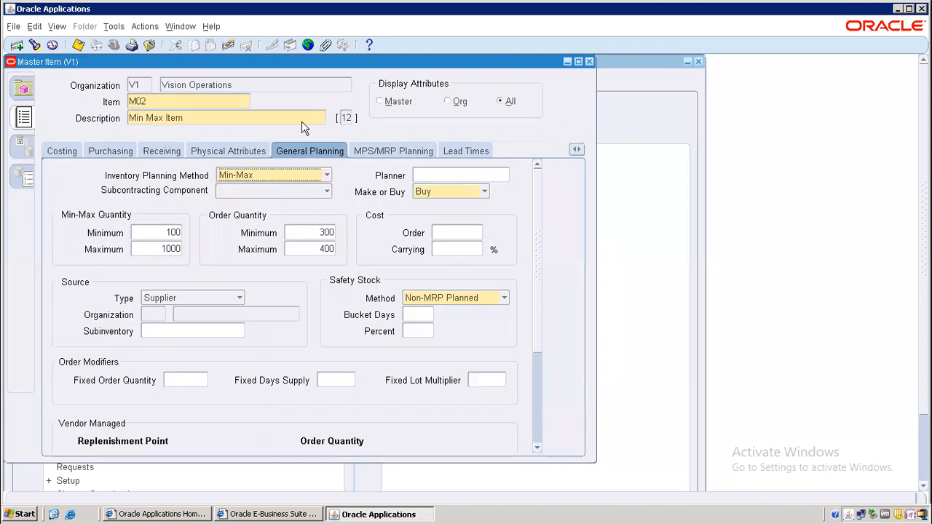
left_click(79, 45)
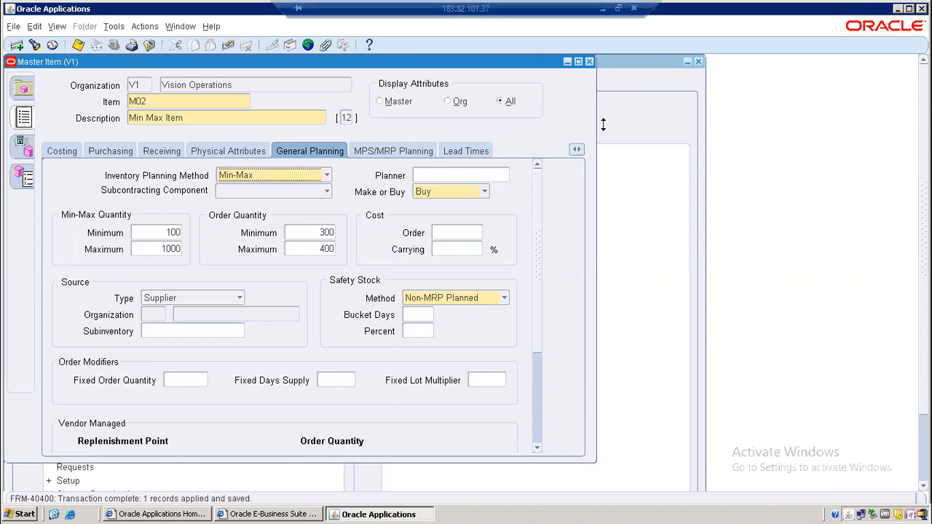
Step: Browse to the July 2022 batch folder in Documents, then return to Oracle
left_click(602, 8)
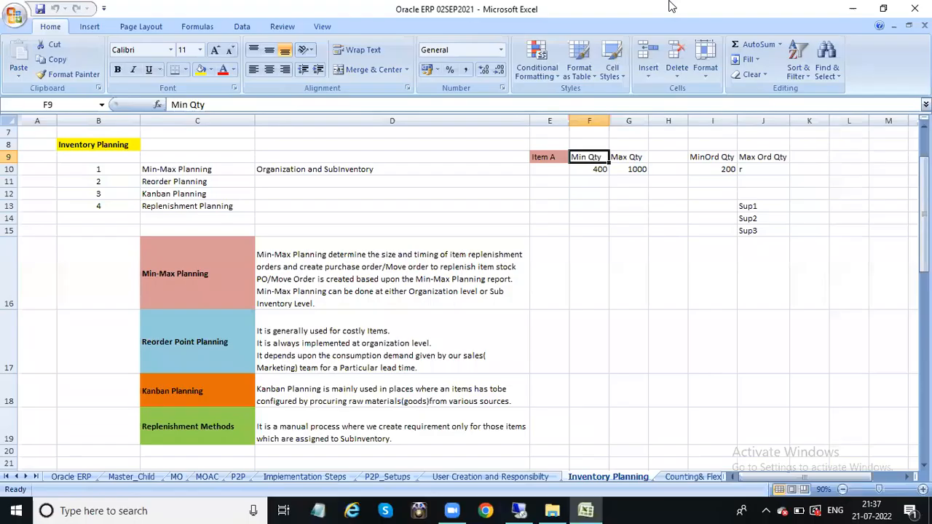
left_click(853, 7)
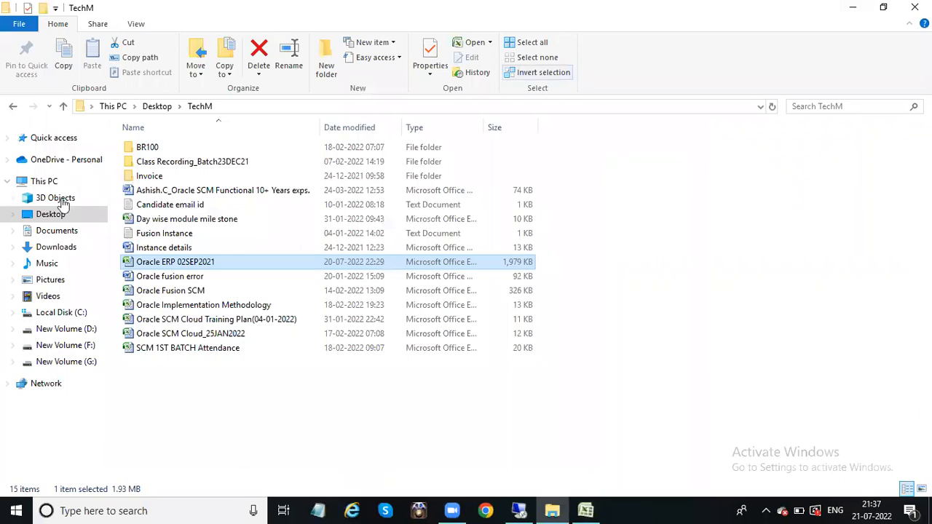
left_click(63, 232)
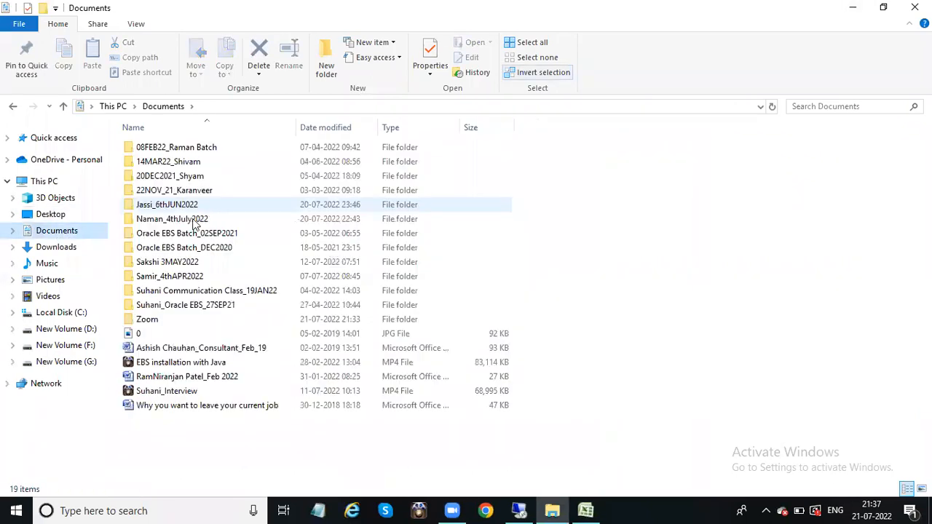
left_click(174, 220)
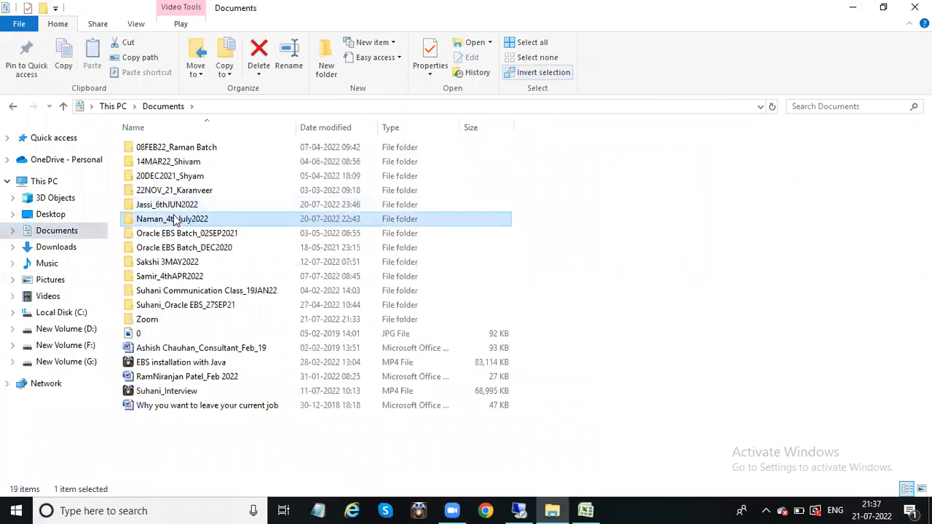
double_click(175, 219)
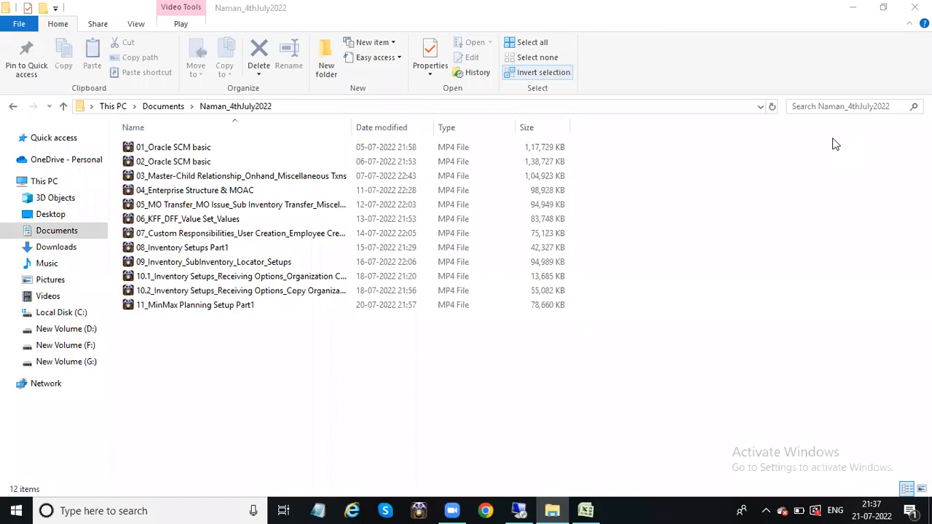
left_click(520, 511)
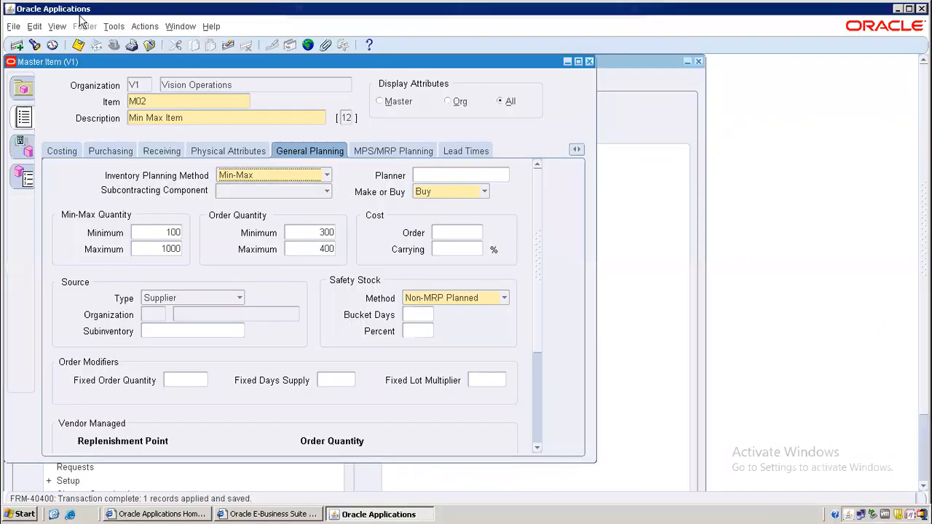
Step: Assign item M02 to organization DL1, DELL Manufacturing Plant Delhi, and save the assignment
left_click(79, 46)
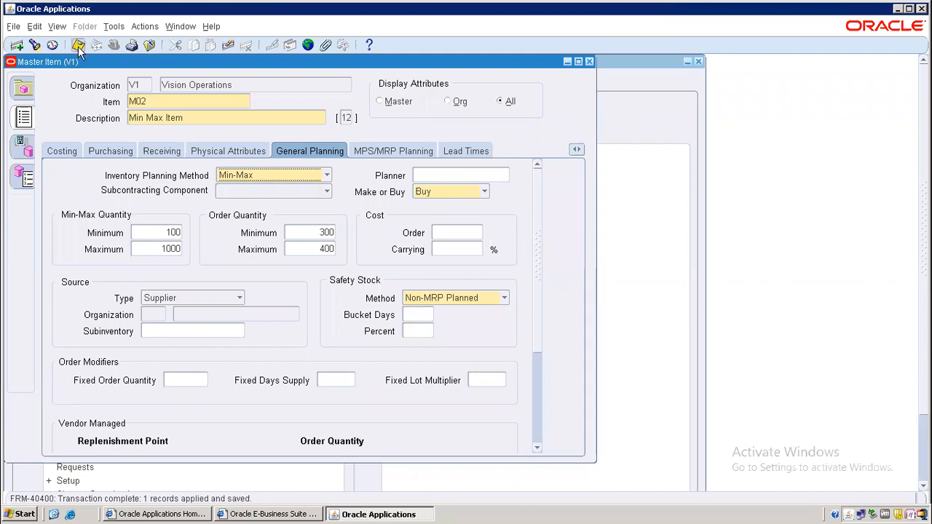
left_click(22, 155)
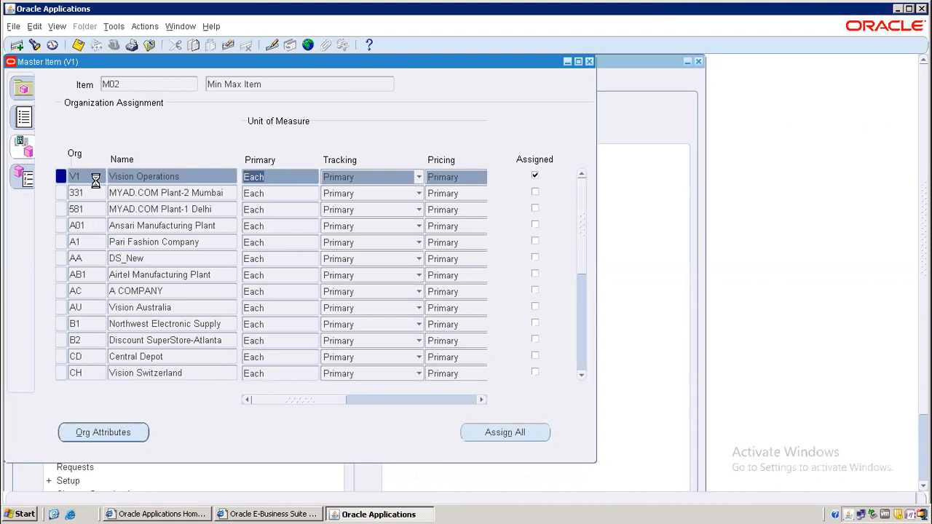
key("F11")
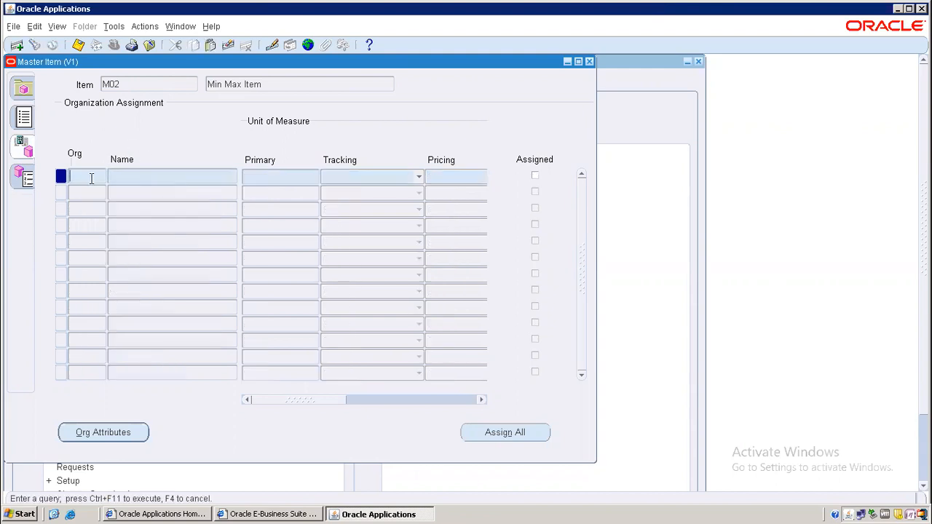
type("DL1")
key("ctrl+F11")
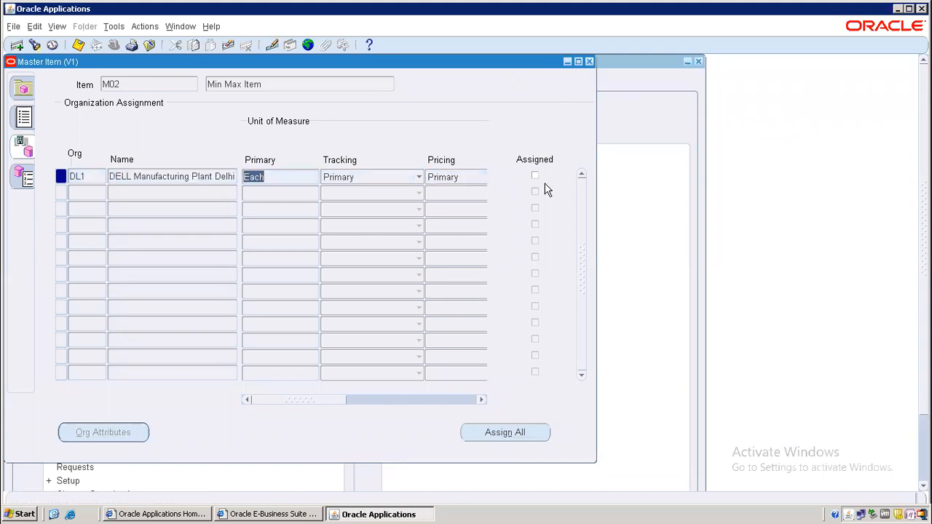
left_click(536, 177)
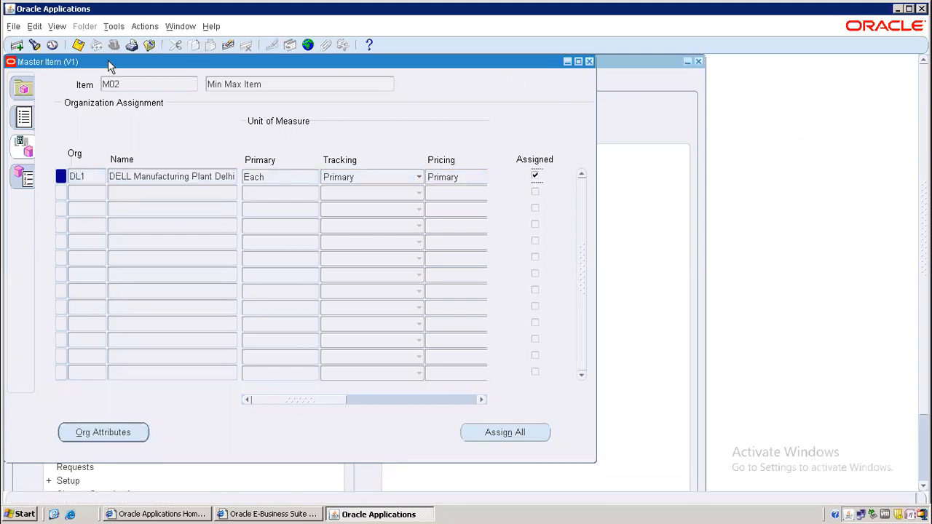
left_click(78, 45)
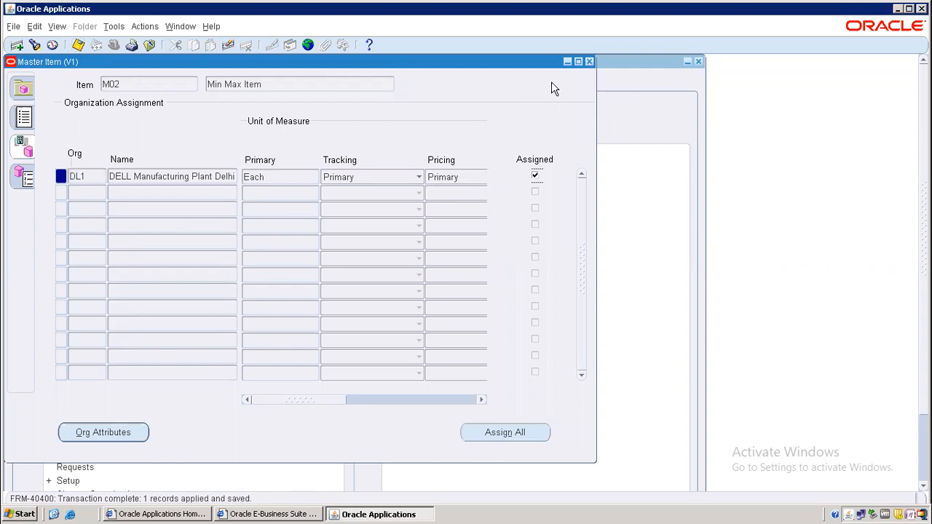
left_click(78, 45)
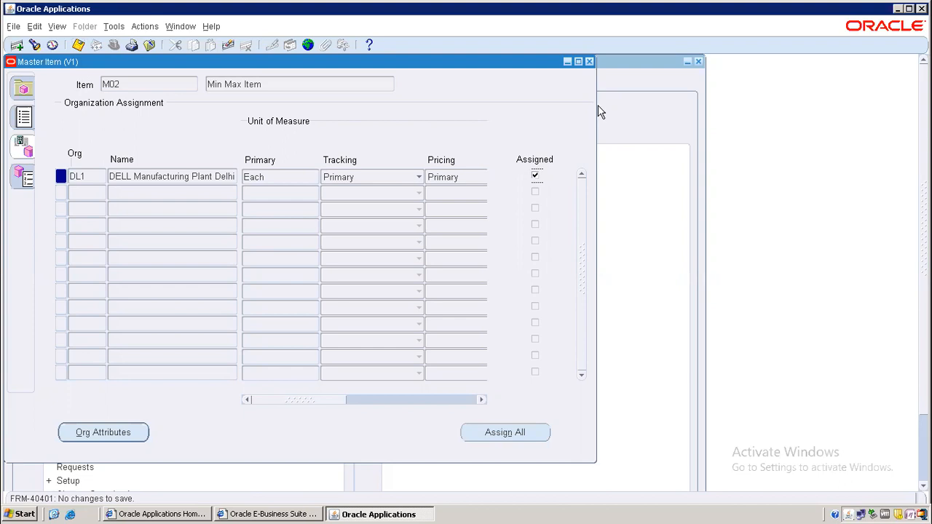
Step: Switch to organization DL1 and launch a Min-Max Planning report request
left_click(589, 61)
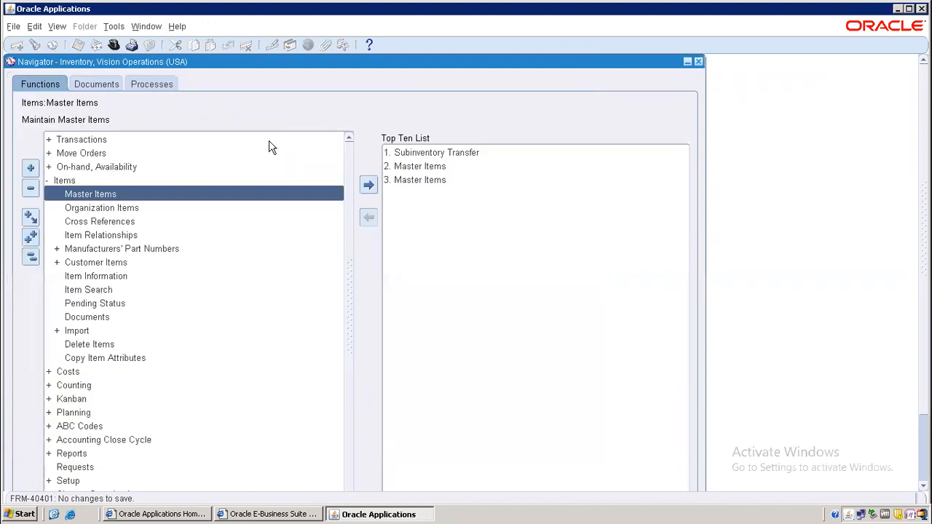
left_click(30, 259)
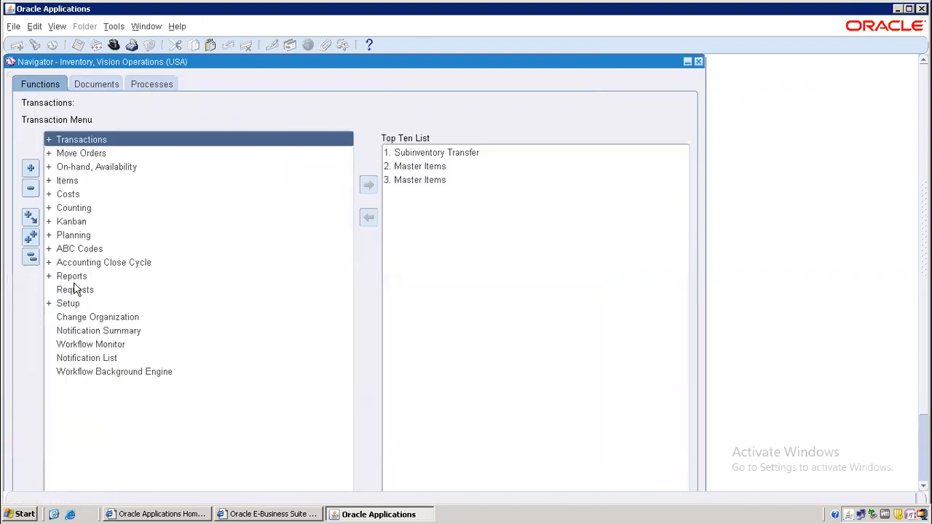
double_click(125, 318)
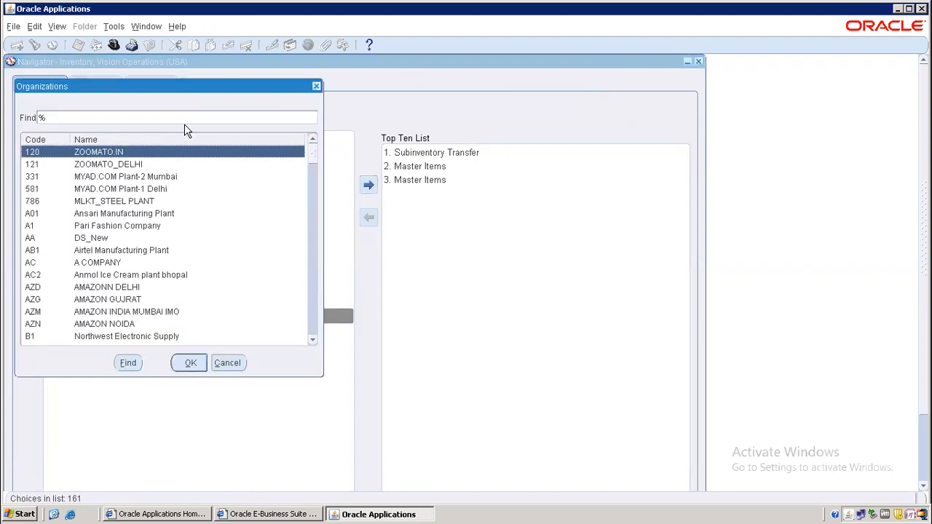
left_click(181, 115)
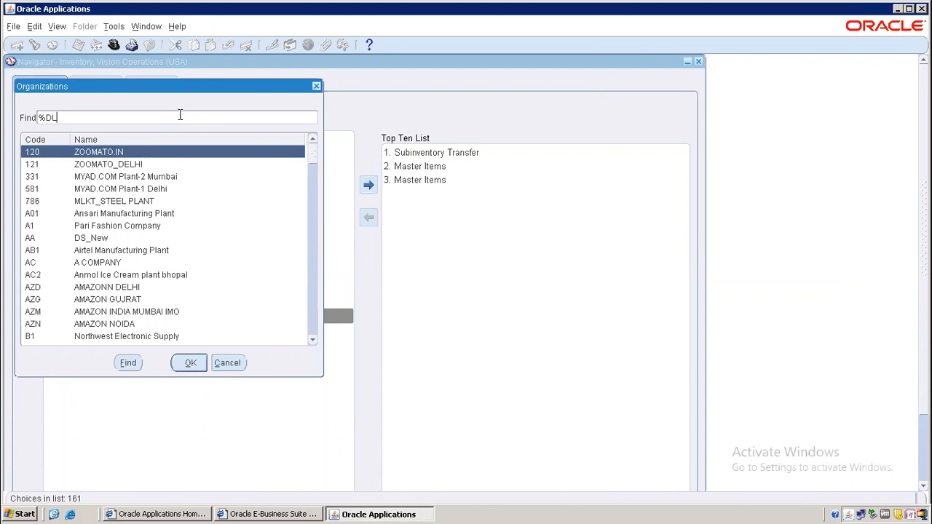
key("Return")
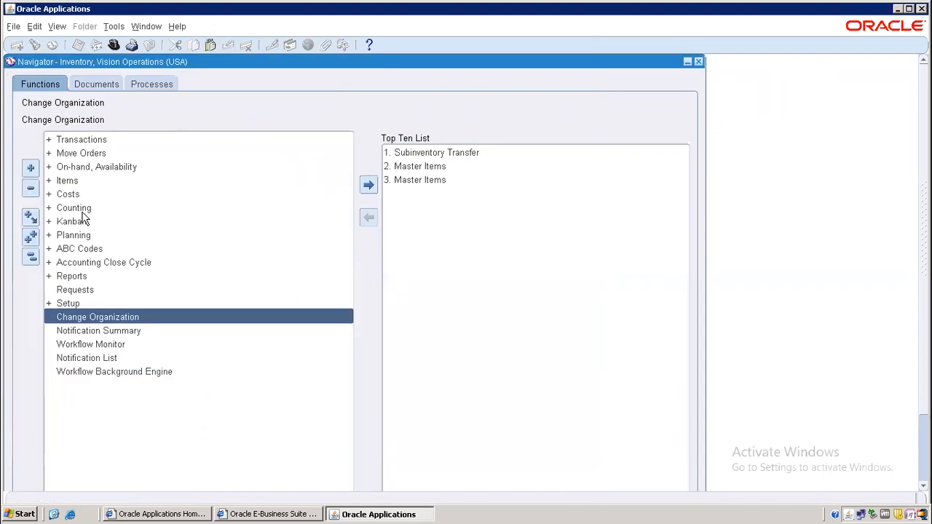
double_click(80, 239)
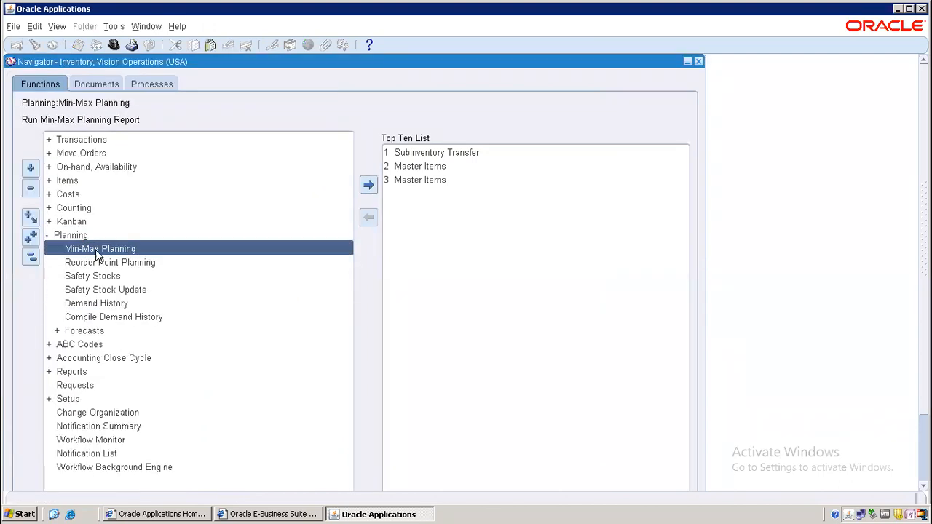
double_click(113, 249)
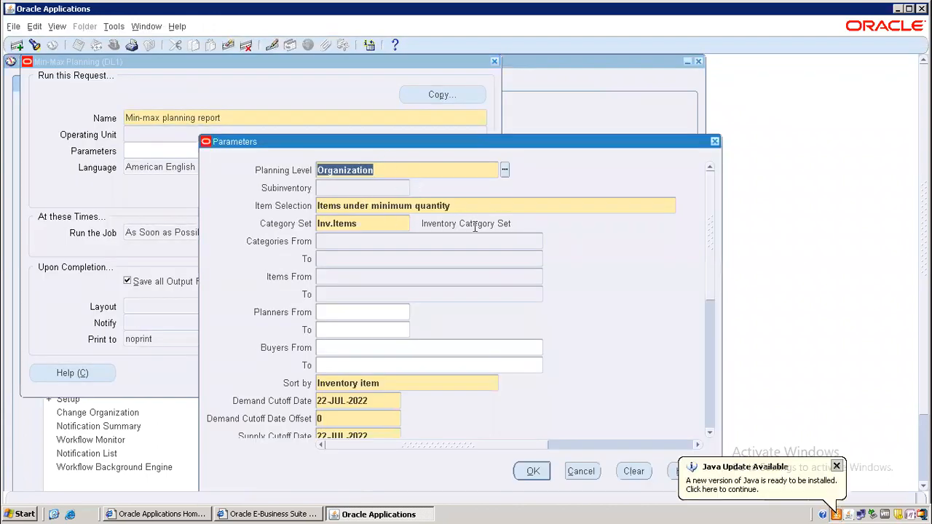
Step: Set the Min-Max Planning Restock parameter to Yes, keeping the planning level unchanged
left_click_drag(713, 233, 711, 199)
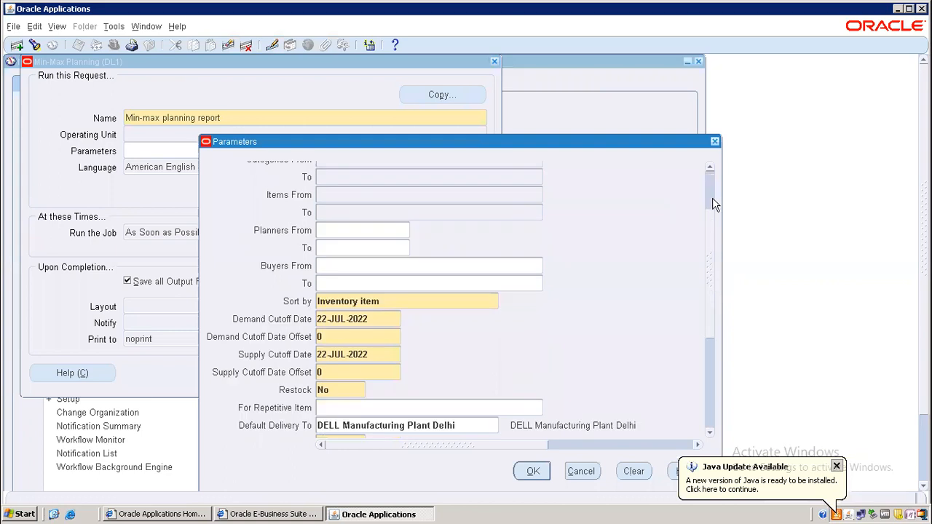
left_click(504, 171)
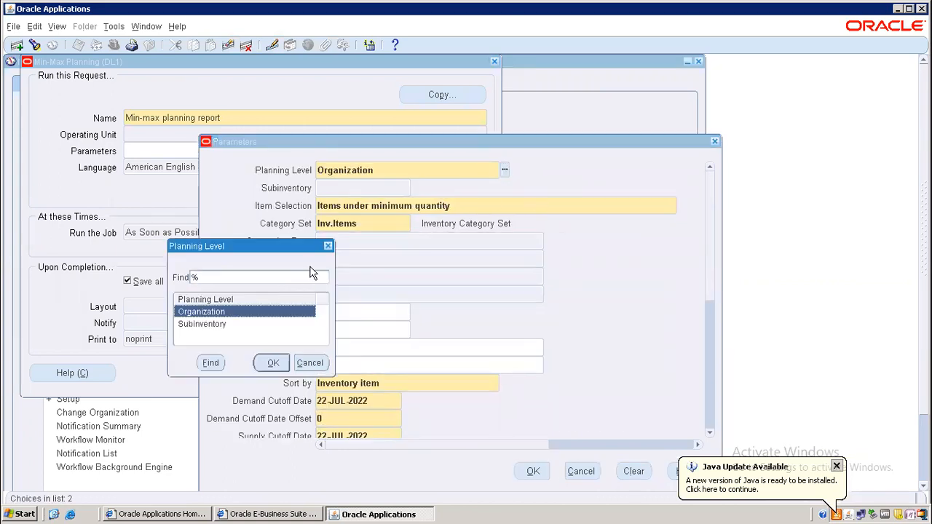
left_click(327, 246)
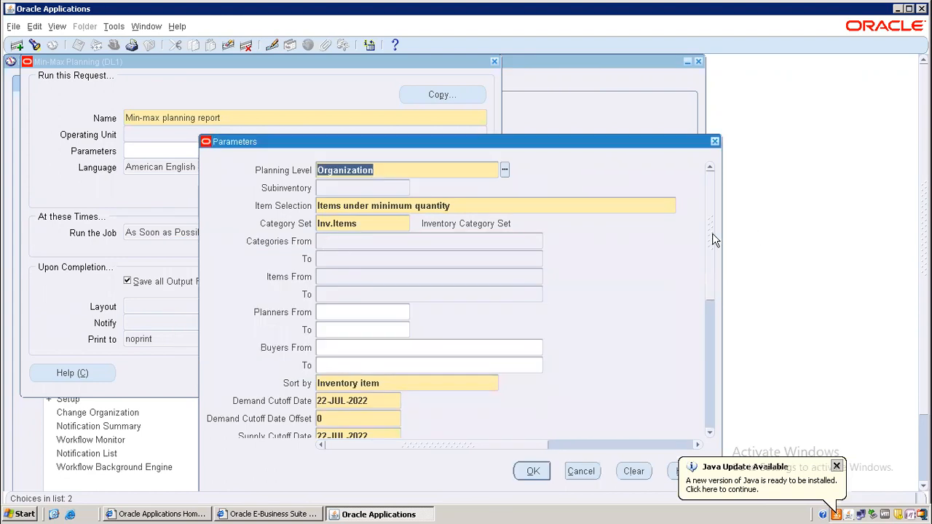
left_click(712, 300)
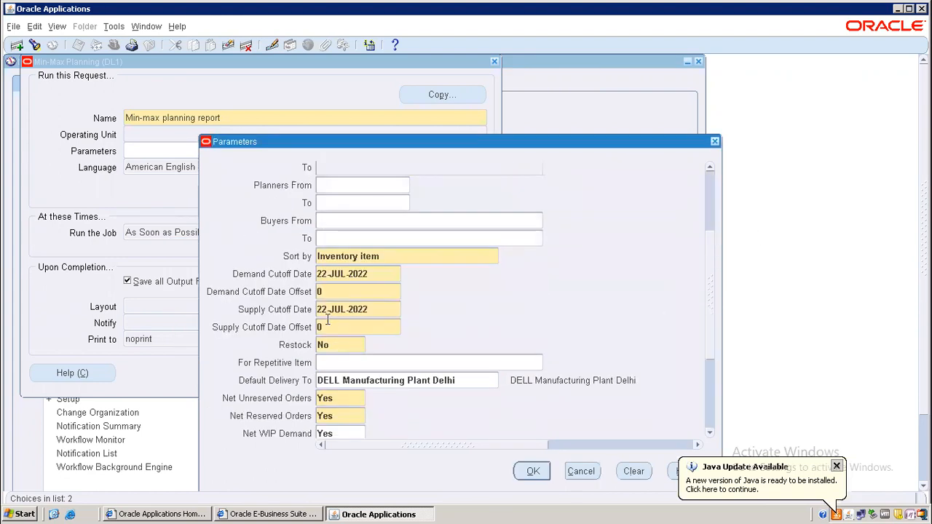
left_click(335, 345)
key("BackSpace")
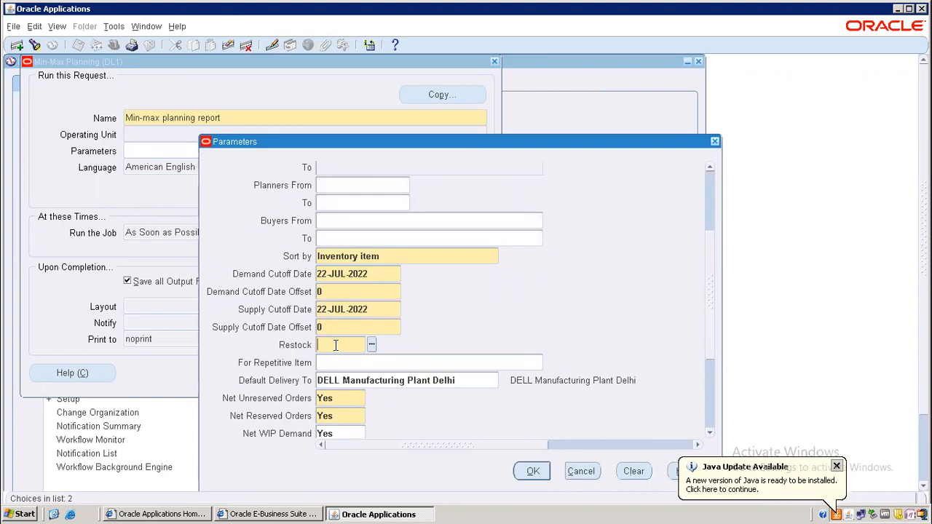
type("Y")
key("Tab")
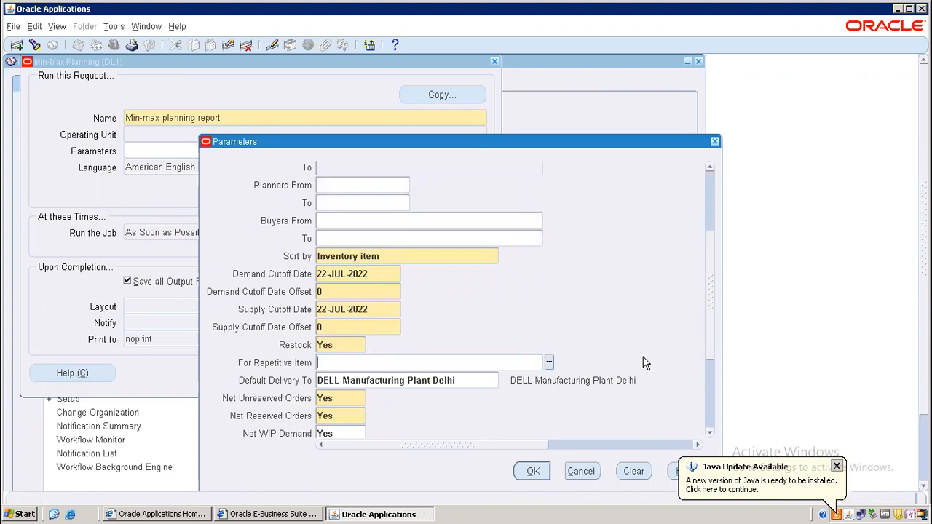
Step: Confirm the parameters and submit the report, declining another request
left_click_drag(711, 338, 709, 429)
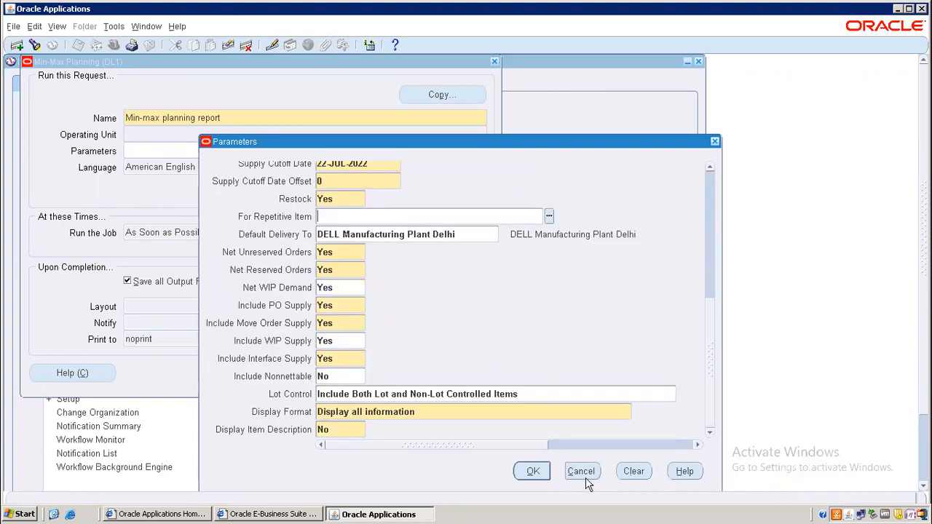
left_click(530, 472)
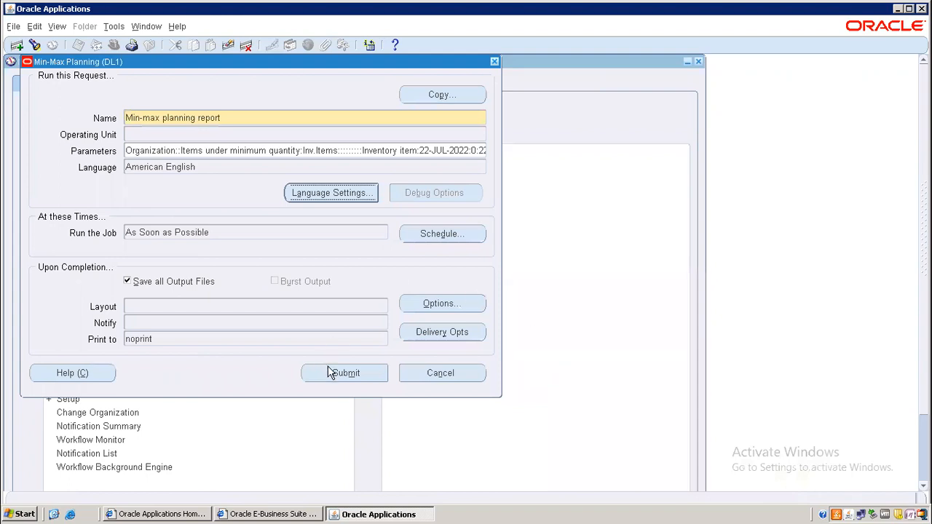
left_click(362, 372)
left_click(499, 351)
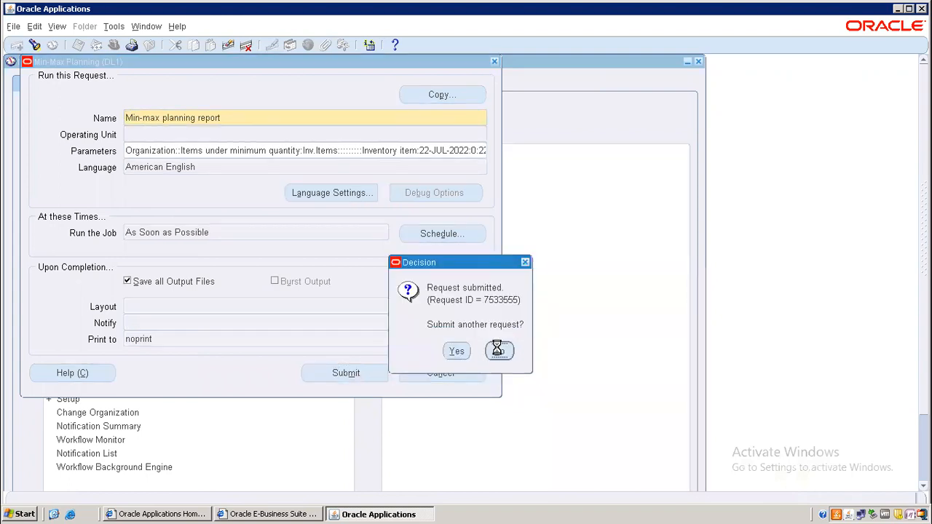
Step: Open the Ashish.xlsx workbook from the desktop on its empty Sheet2
left_click(896, 9)
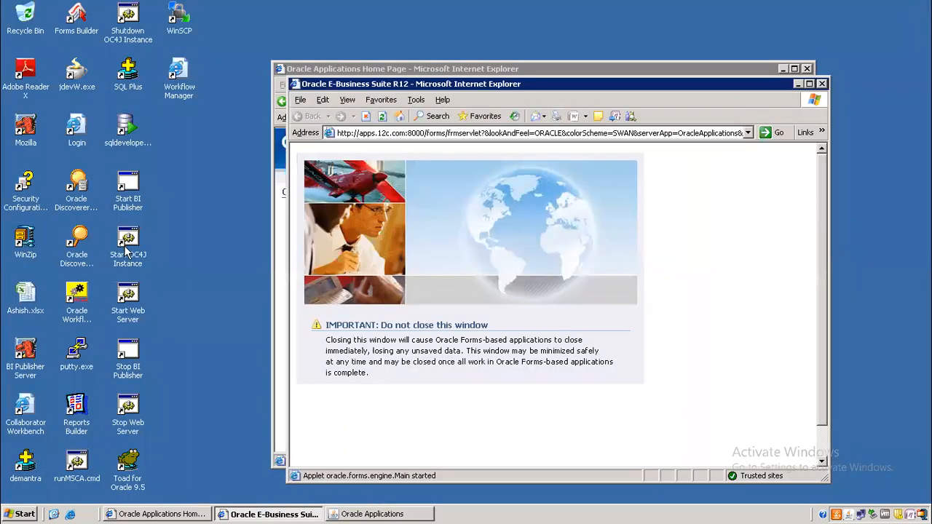
double_click(28, 292)
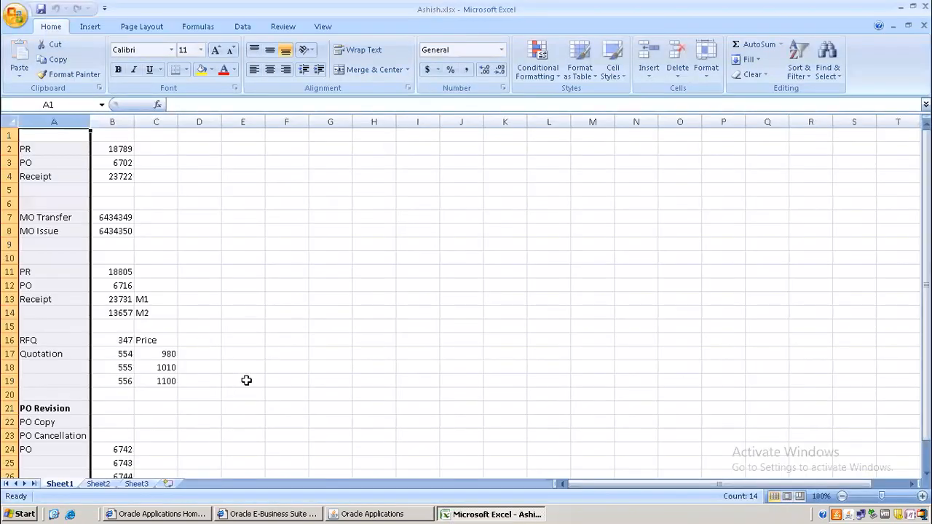
left_click(243, 379)
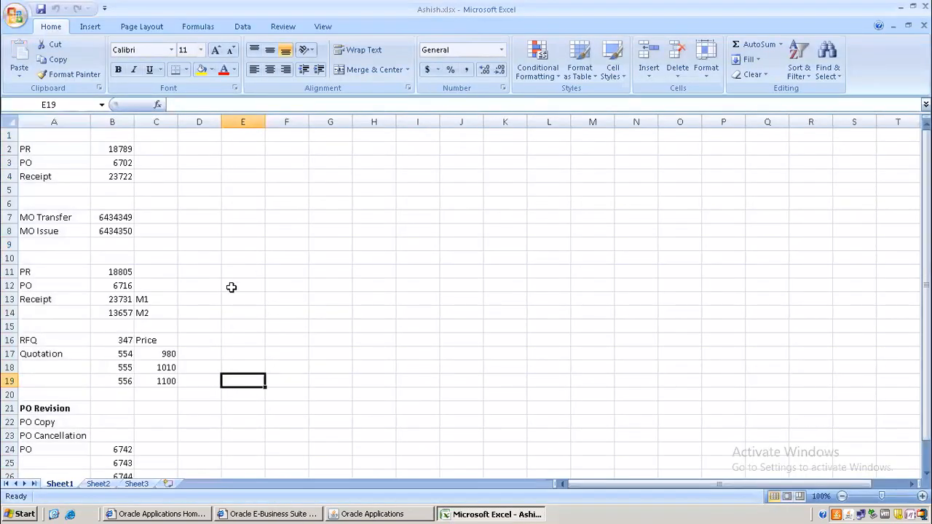
left_click(97, 485)
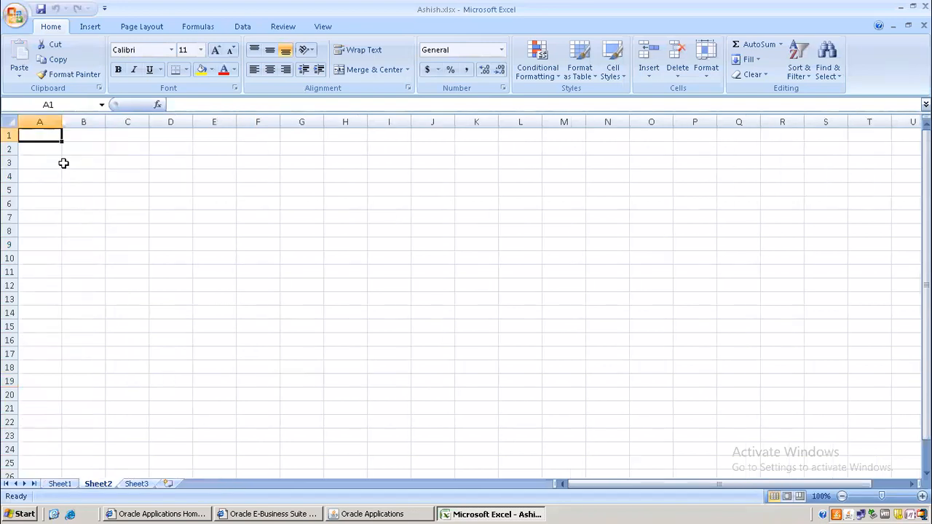
Step: Enter Planning, DL1, Item and M02 on Sheet2, then return to Oracle Applications
type("Planning")
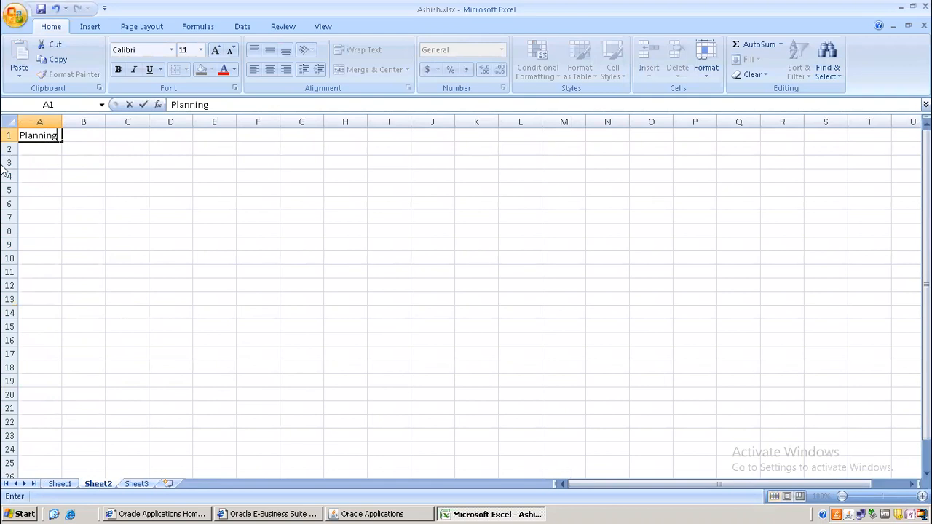
left_click(42, 166)
type("DL1")
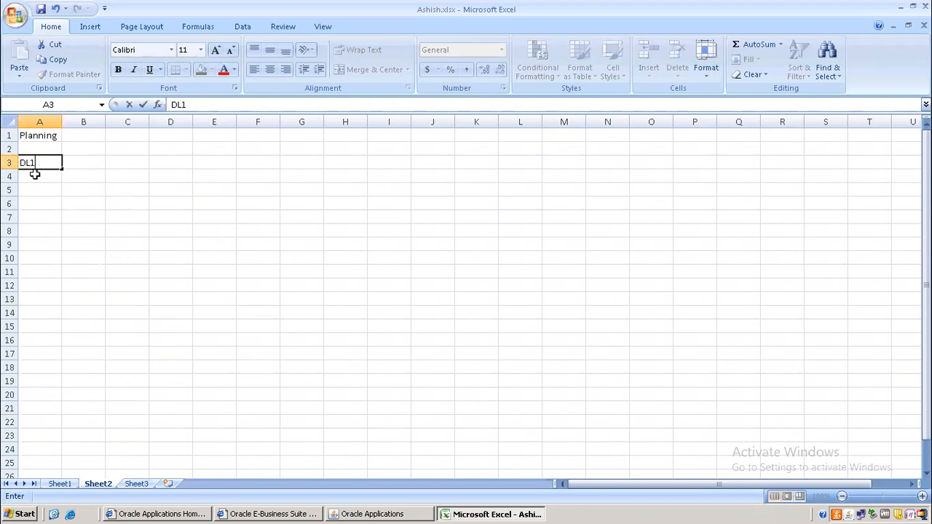
left_click(34, 175)
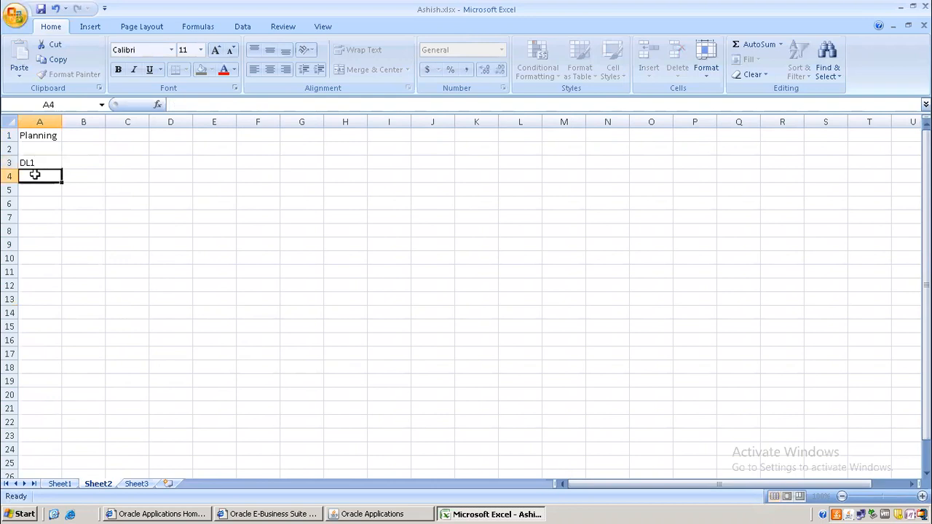
type("Item")
key("Tab")
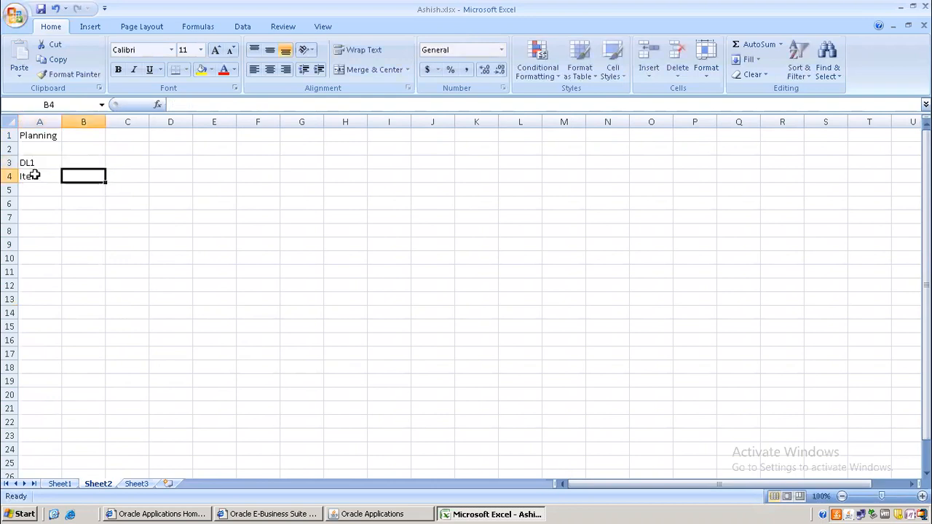
type("M")
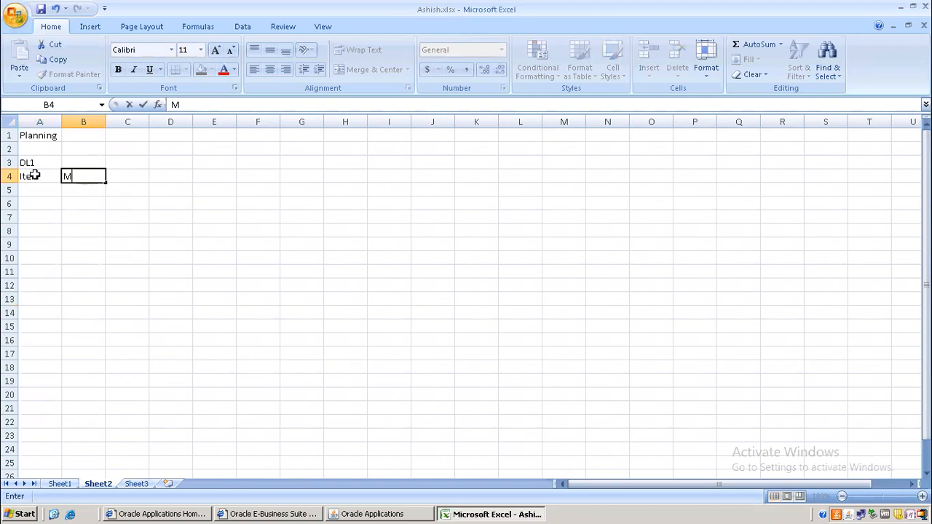
type("i")
key("BackSpace")
type("02")
key("Tab")
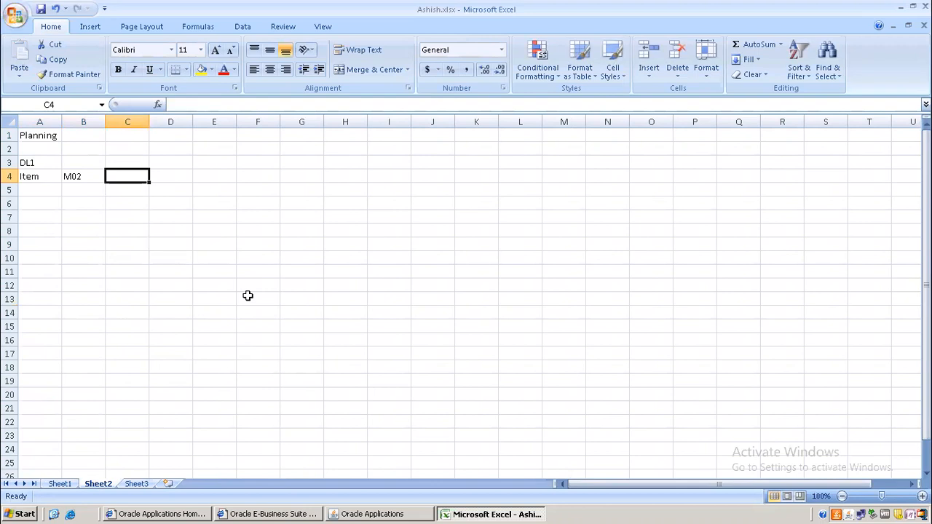
left_click(386, 515)
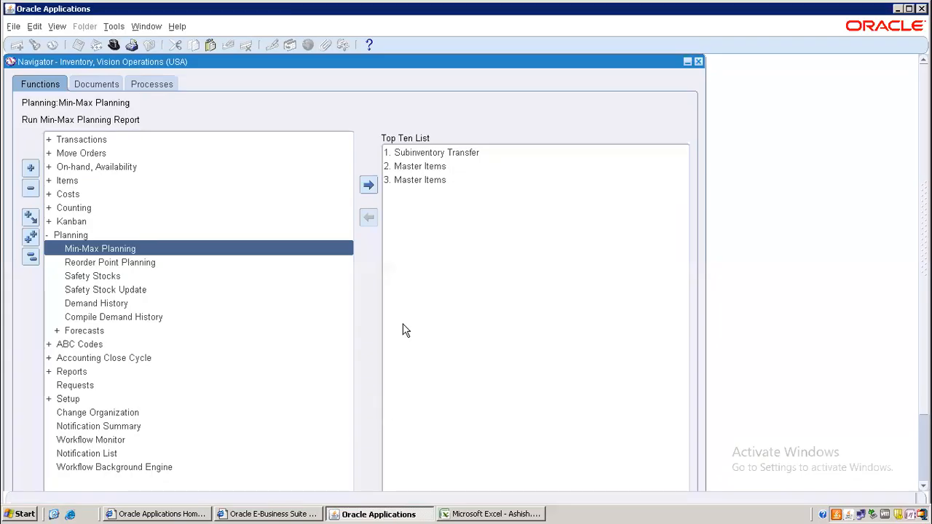
Step: View the completed Min-max planning report output for Delhi listing AN012 and M02, then close it
left_click(56, 26)
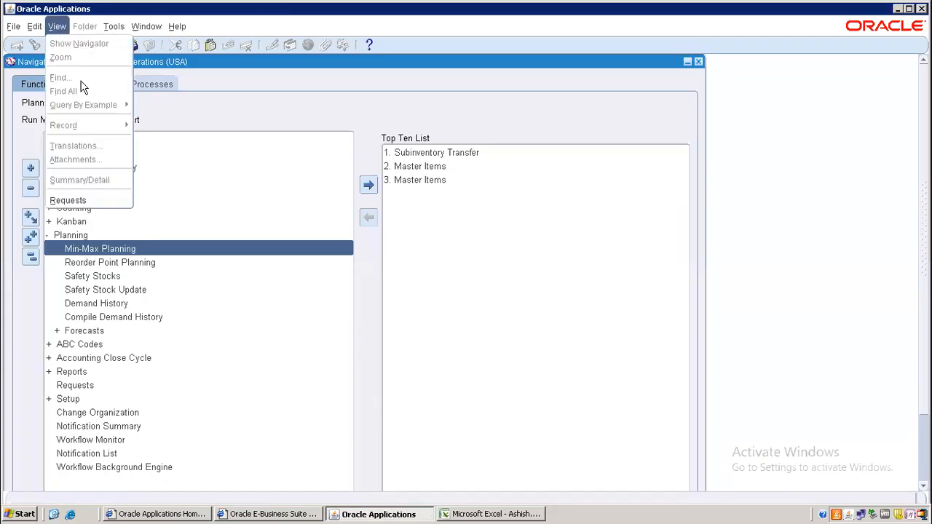
left_click(88, 200)
left_click(422, 361)
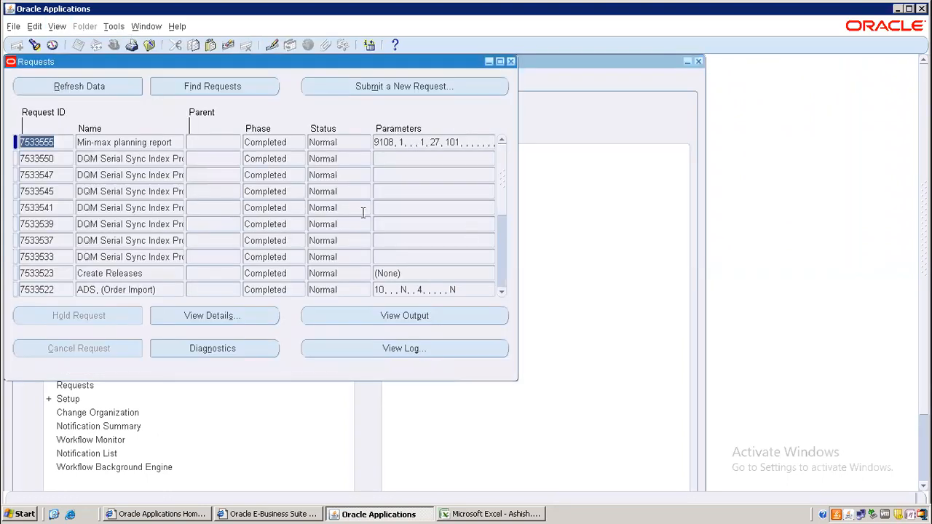
left_click(434, 320)
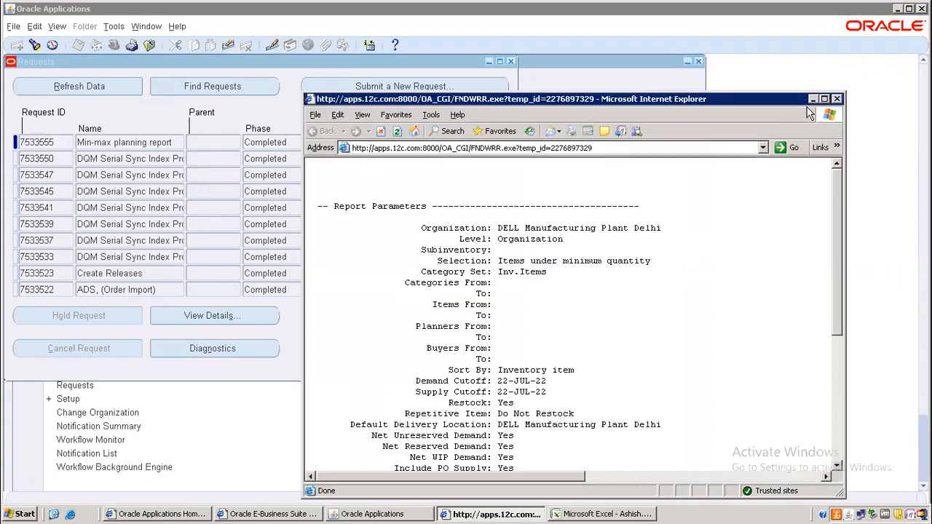
left_click(827, 101)
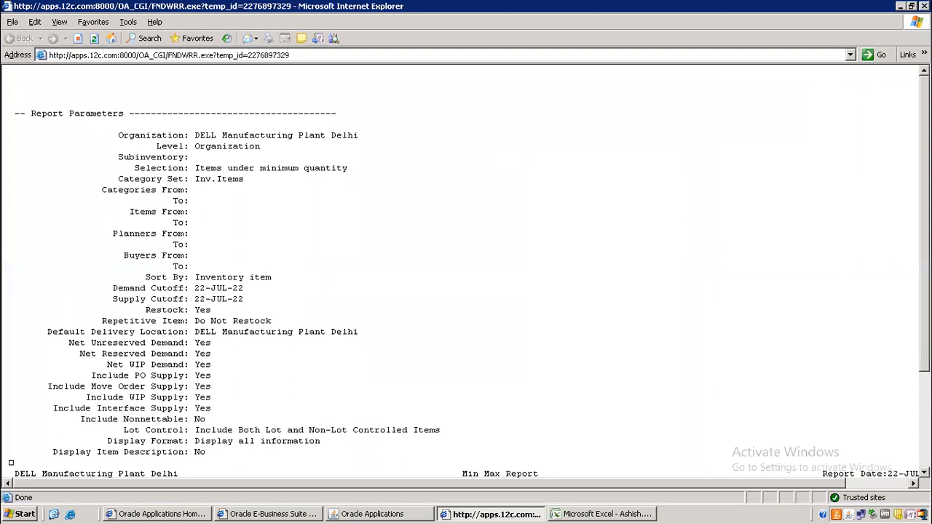
scroll(466, 269, "down", 4)
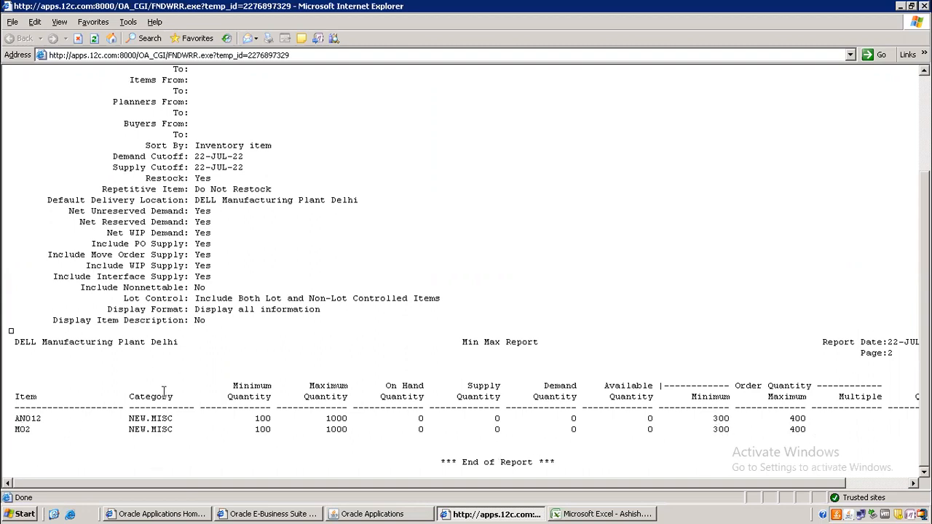
scroll(466, 277, "up", 4)
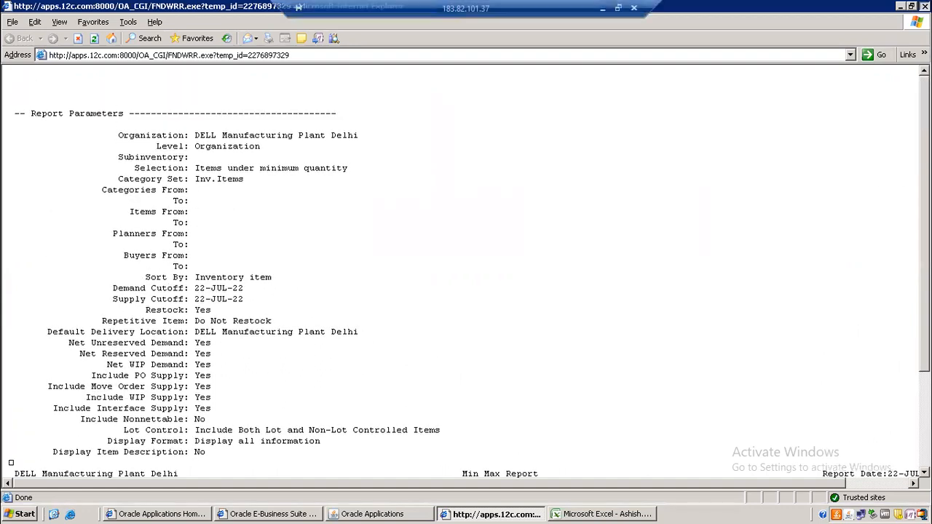
left_click(922, 6)
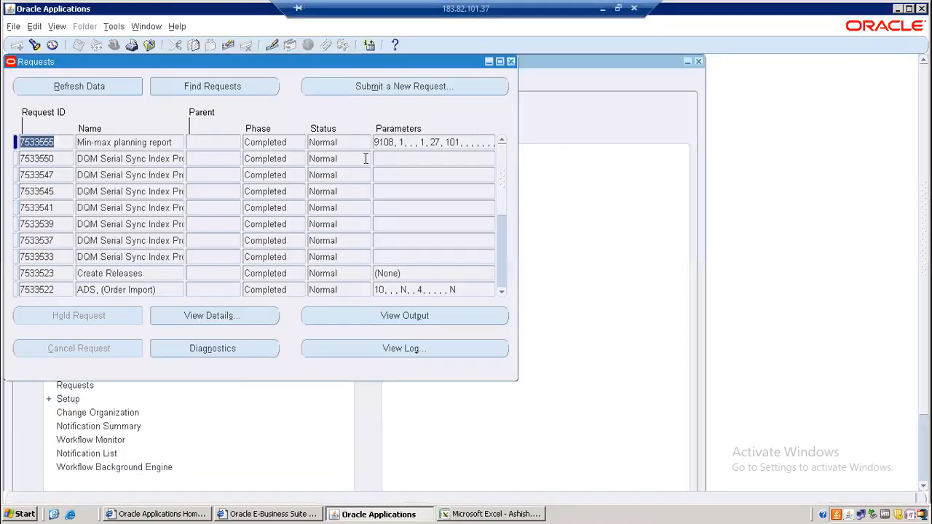
Step: Switch to the Purchasing, Vision Operations (USA) responsibility and open Find Requests
left_click(510, 61)
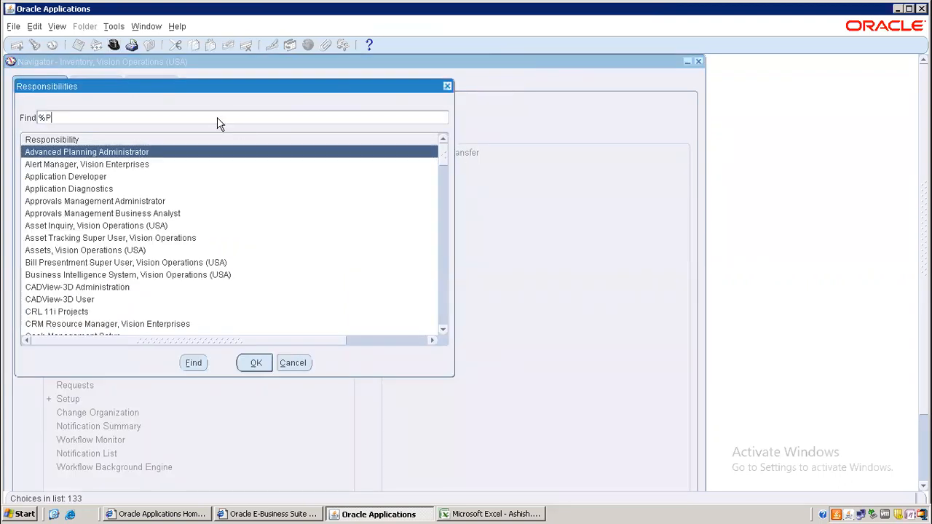
type("ch%")
key("Return")
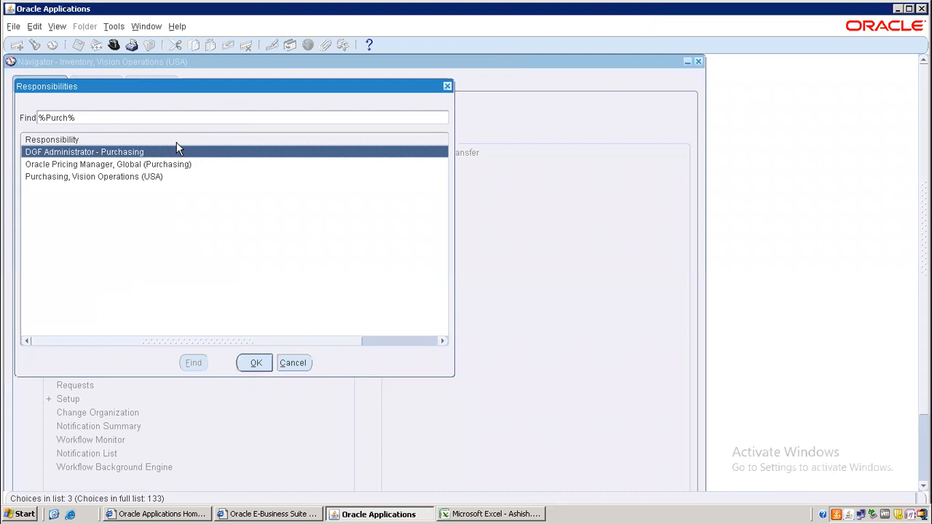
double_click(125, 176)
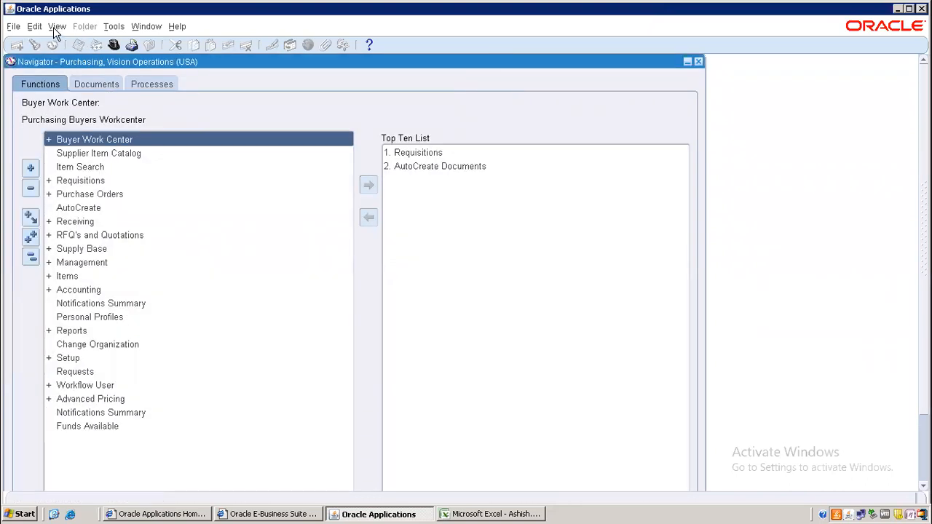
left_click(57, 27)
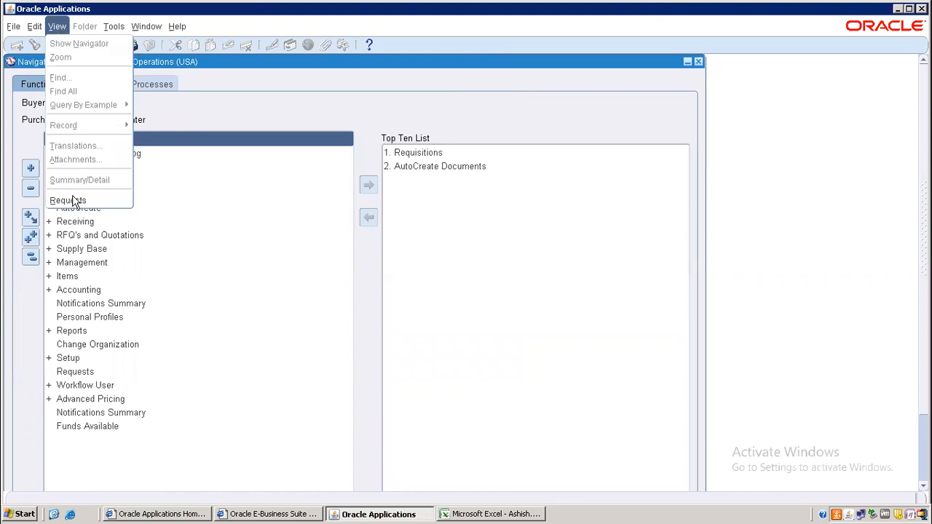
left_click(70, 200)
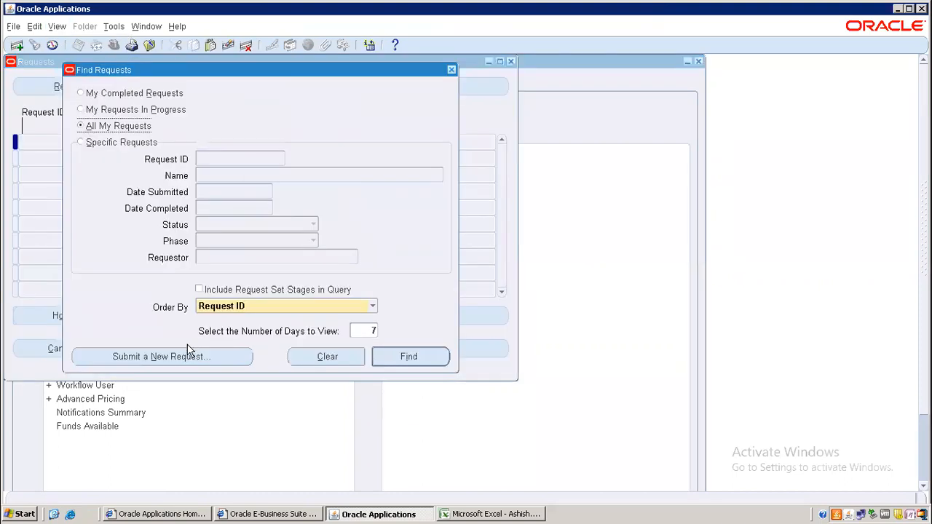
Step: Submit a single Requisition Import request with Import Source INV, declining another request
left_click(188, 357)
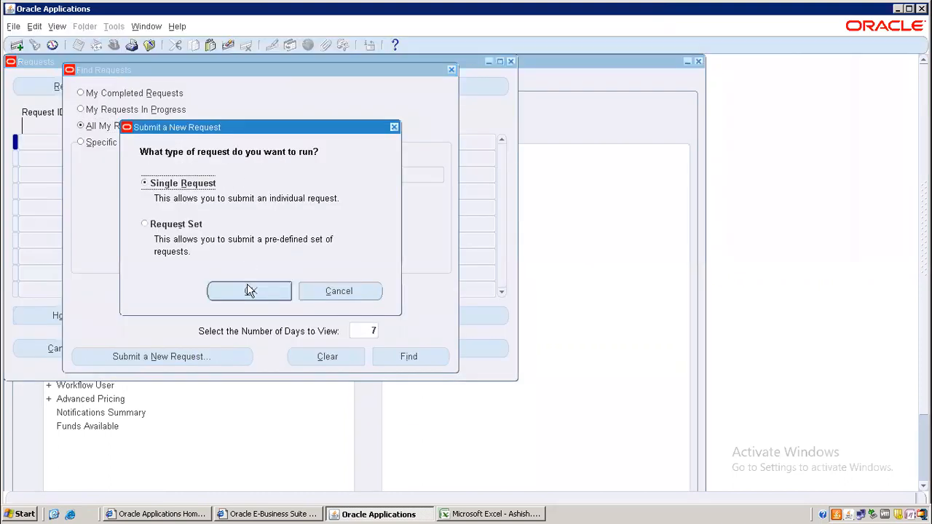
left_click(251, 292)
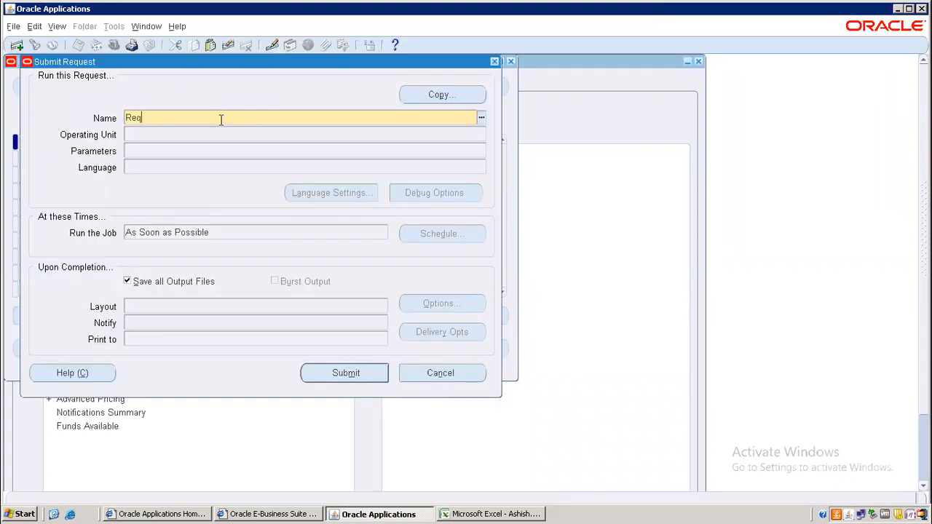
type("Req%Imp%")
key("Tab")
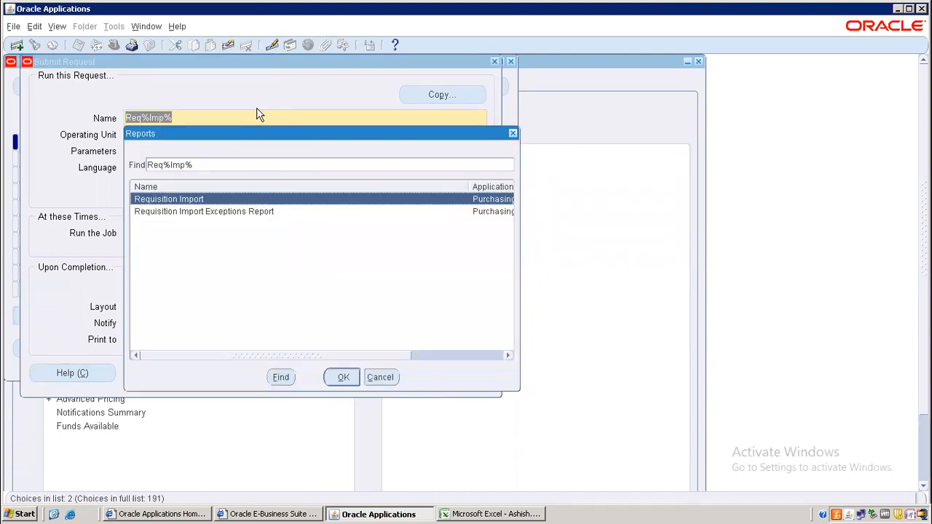
key("Return")
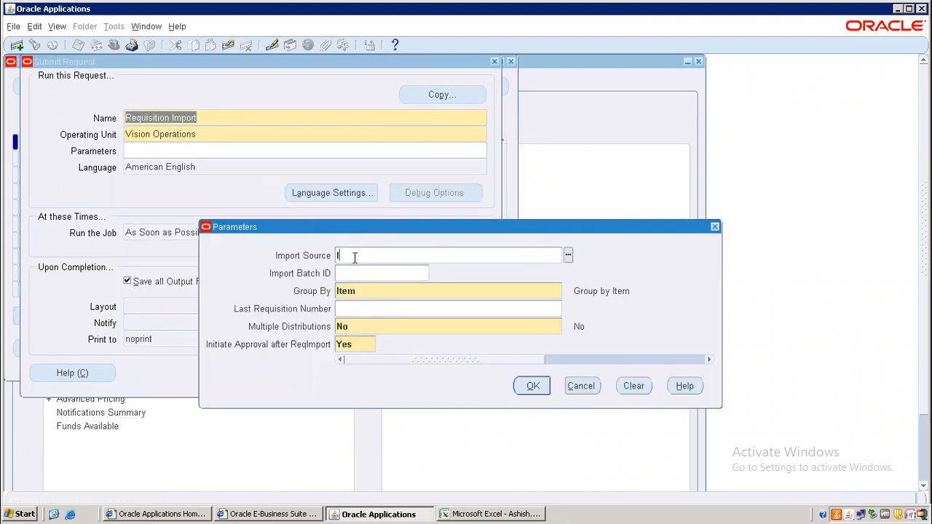
type("Inv%")
key("Tab")
left_click(532, 386)
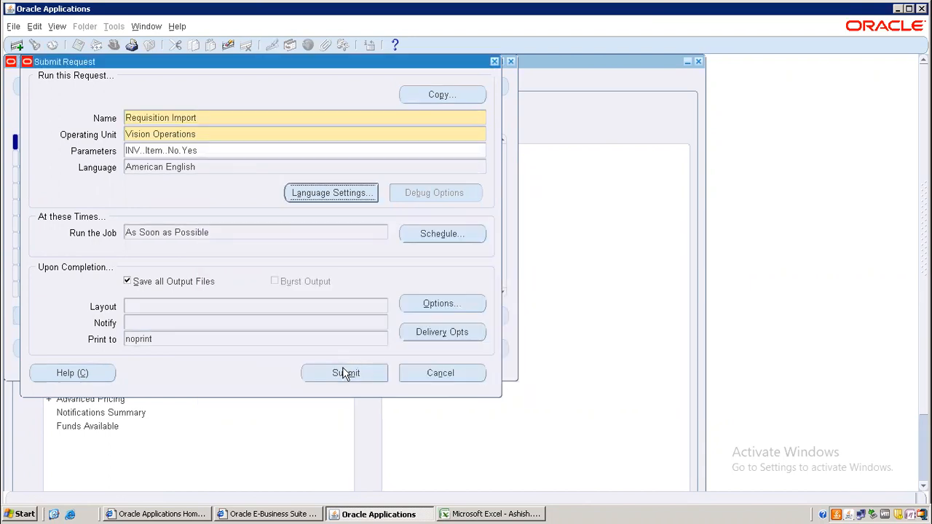
left_click(344, 372)
left_click(499, 354)
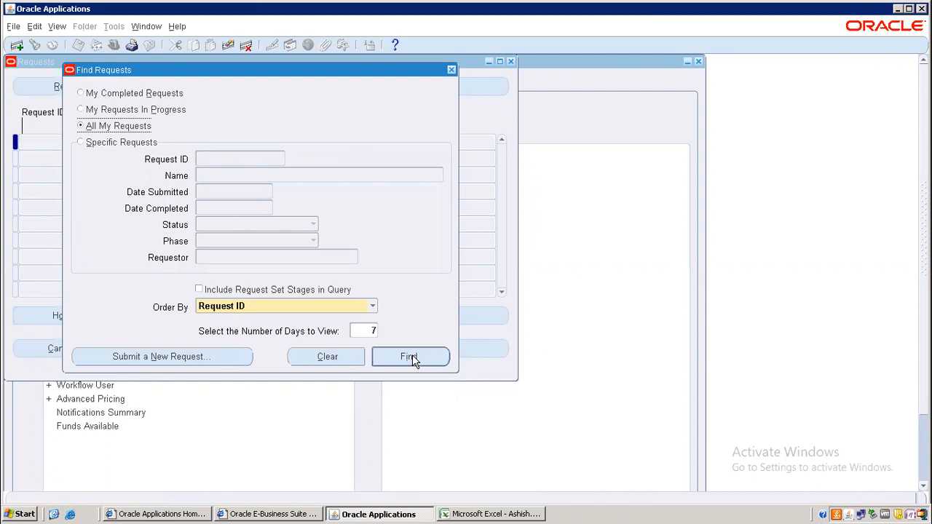
Step: List recent requests and refresh until the Requisition Import request shows Completed, Normal
left_click(411, 356)
left_click(88, 84)
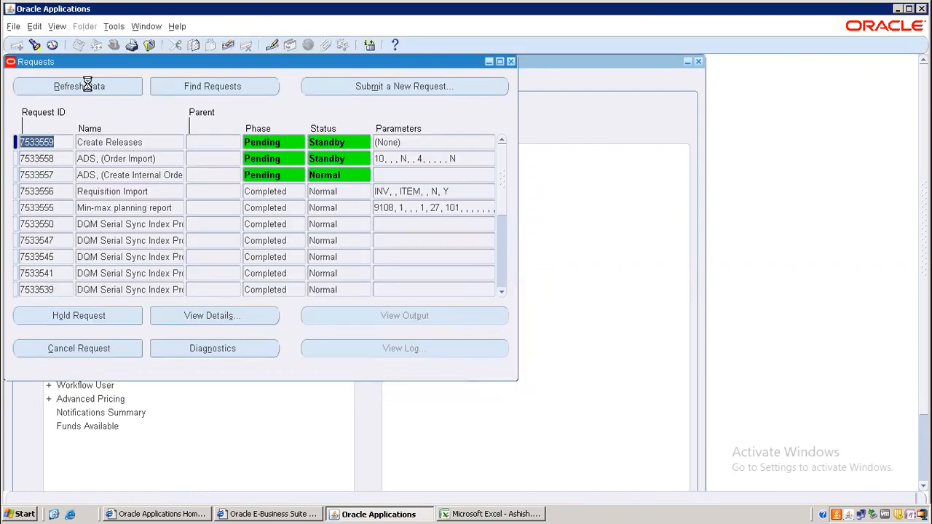
left_click(87, 84)
left_click(88, 85)
left_click(87, 85)
left_click(87, 86)
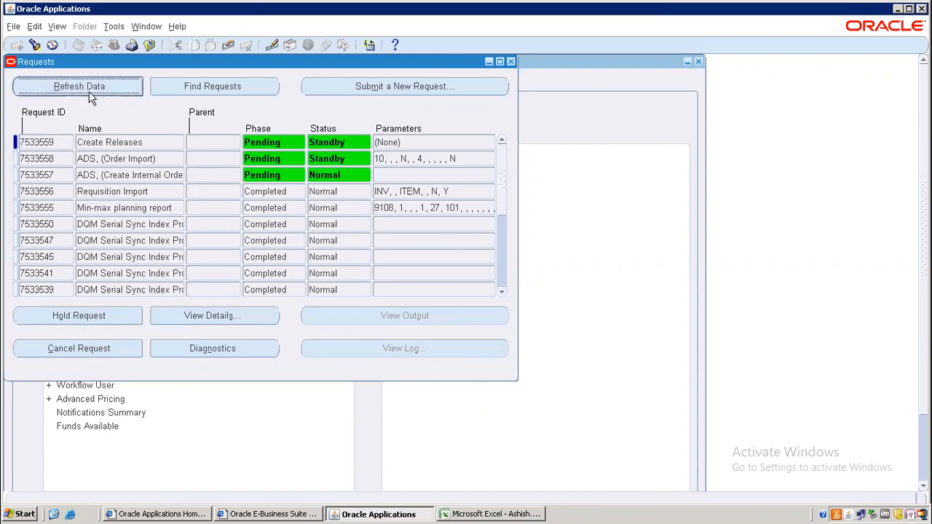
left_click(89, 91)
left_click(89, 92)
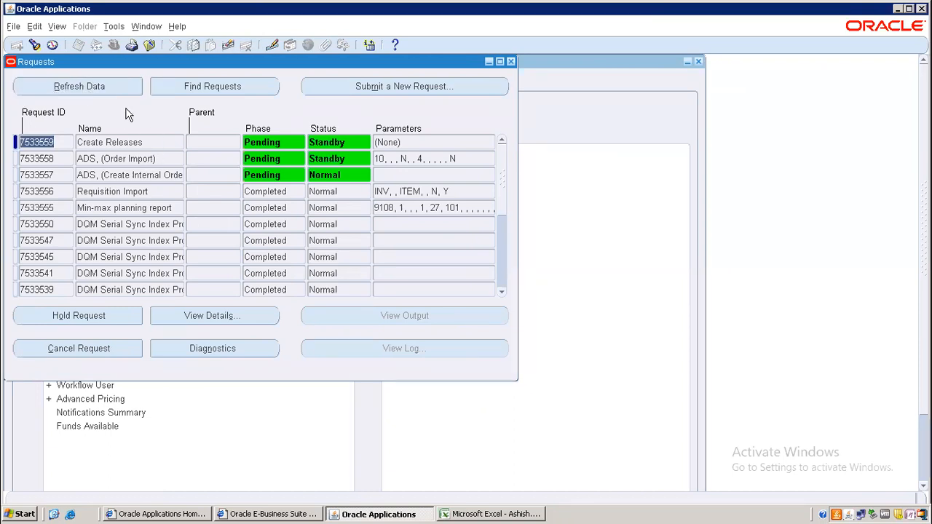
left_click(116, 192)
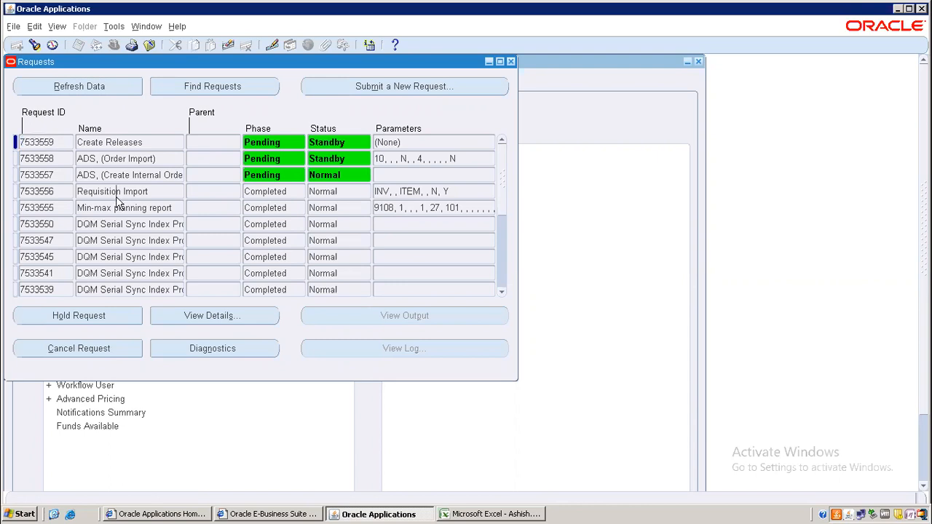
left_click(97, 88)
left_click(97, 88)
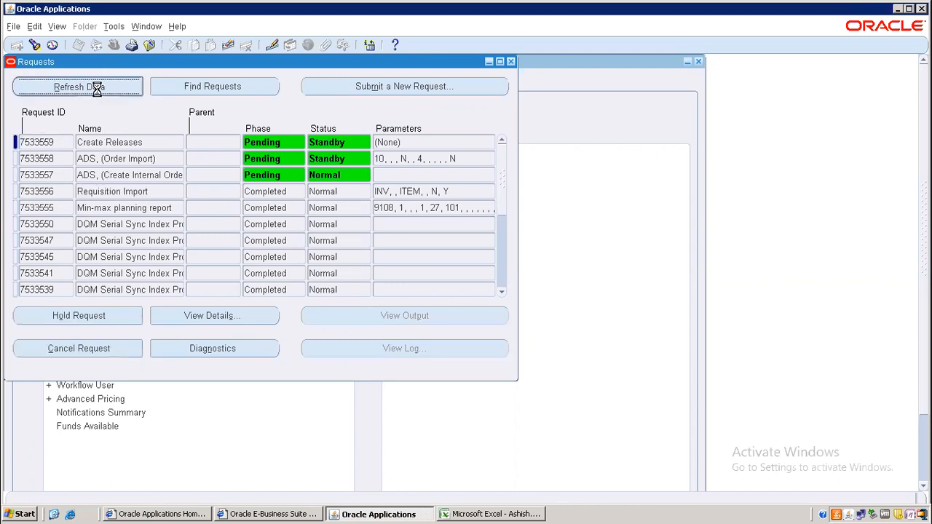
Step: Keep refreshing while checking the Order Import and Create Internal Orders requests, then close the list
left_click(61, 159)
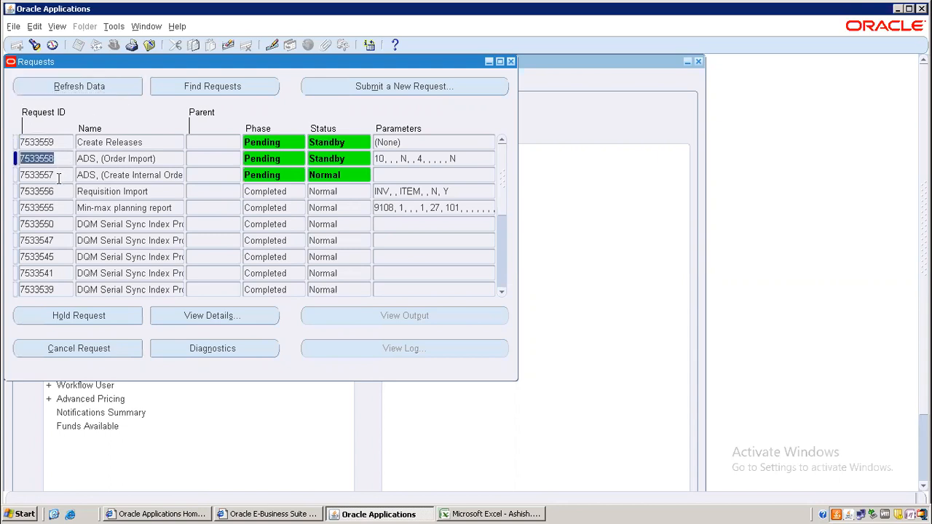
left_click(58, 175)
left_click(67, 88)
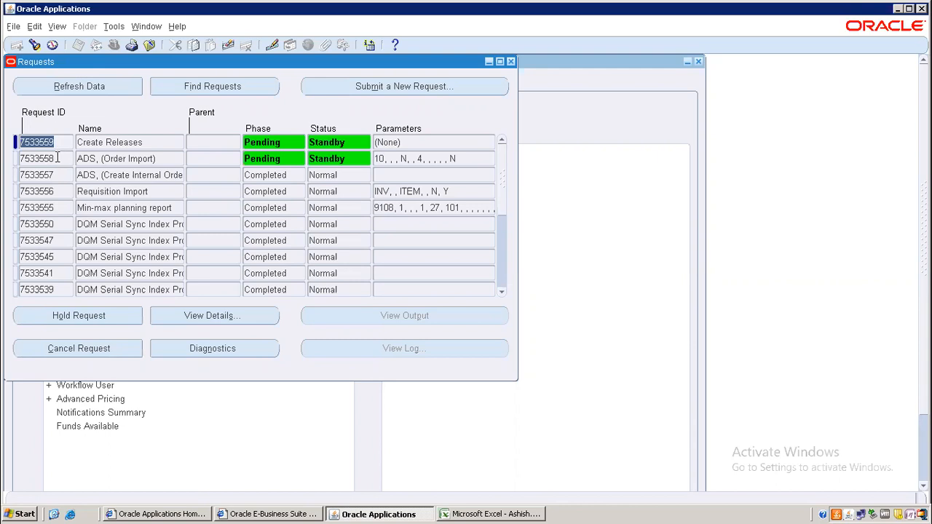
left_click(57, 158)
left_click(70, 87)
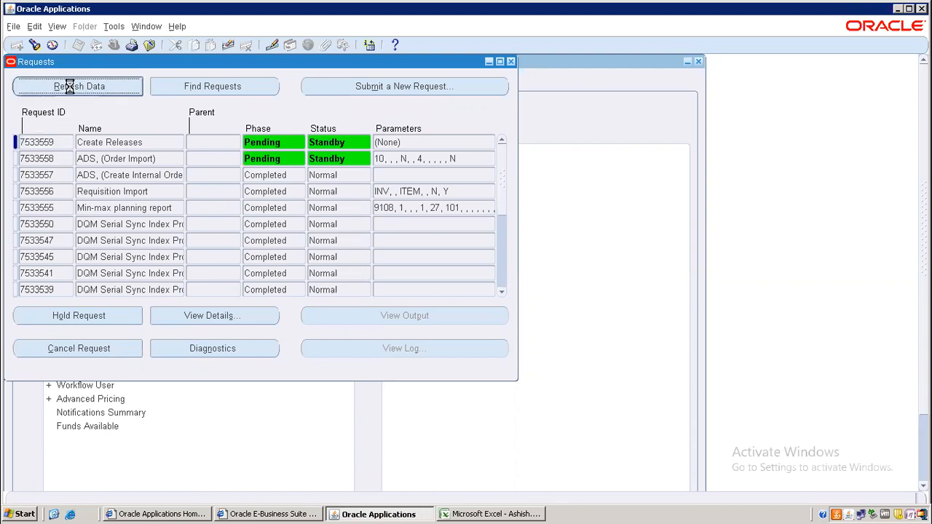
left_click(78, 85)
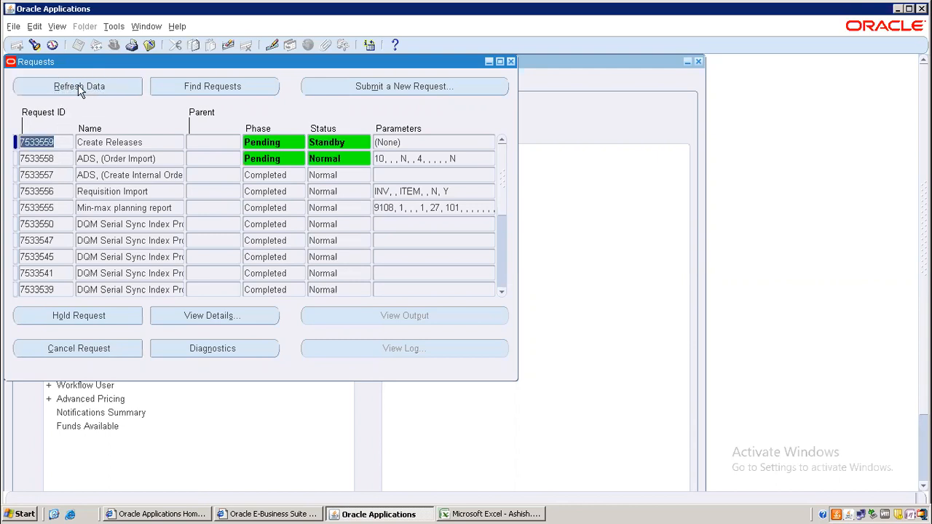
left_click(79, 87)
left_click(79, 87)
left_click(79, 87)
left_click(79, 88)
left_click(80, 88)
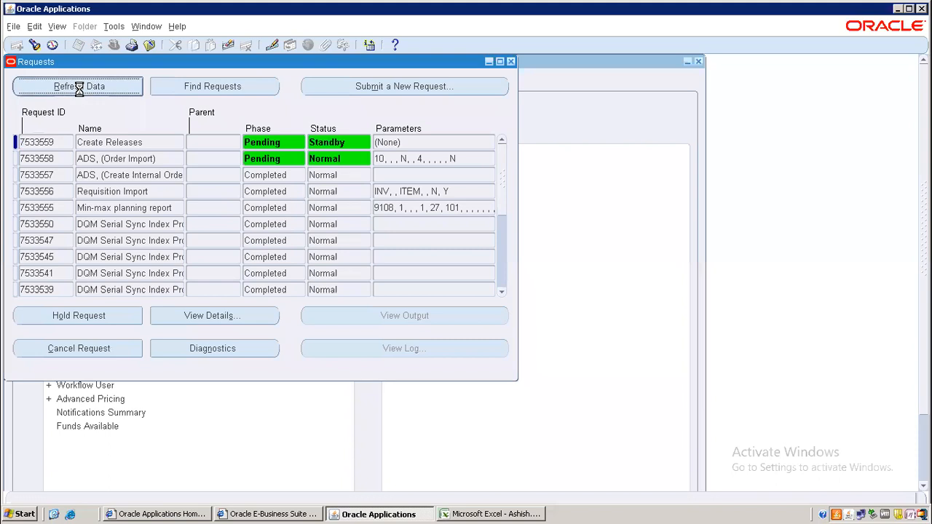
left_click(81, 91)
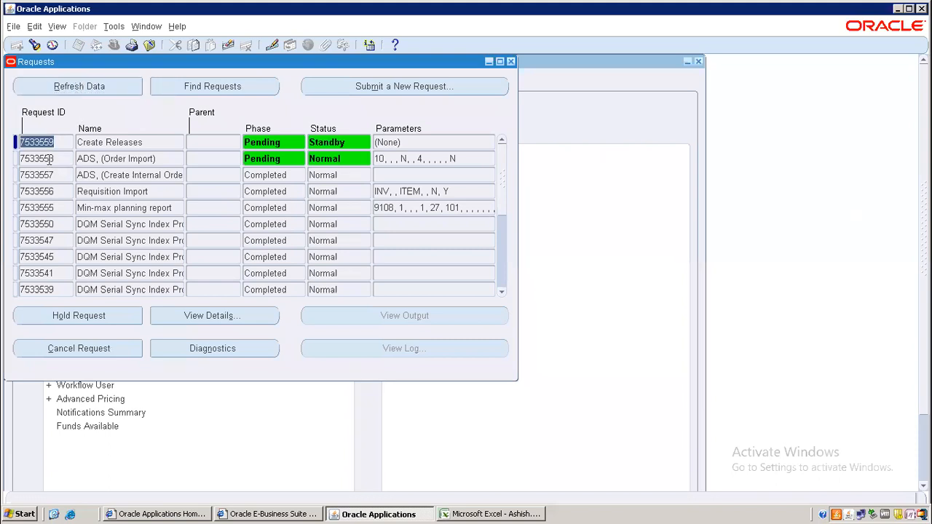
key("Down")
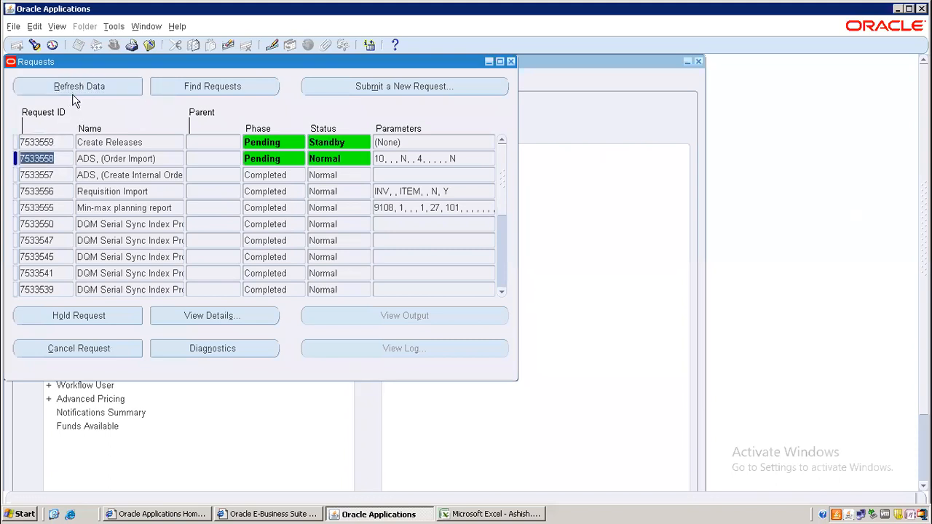
left_click(74, 89)
left_click(75, 89)
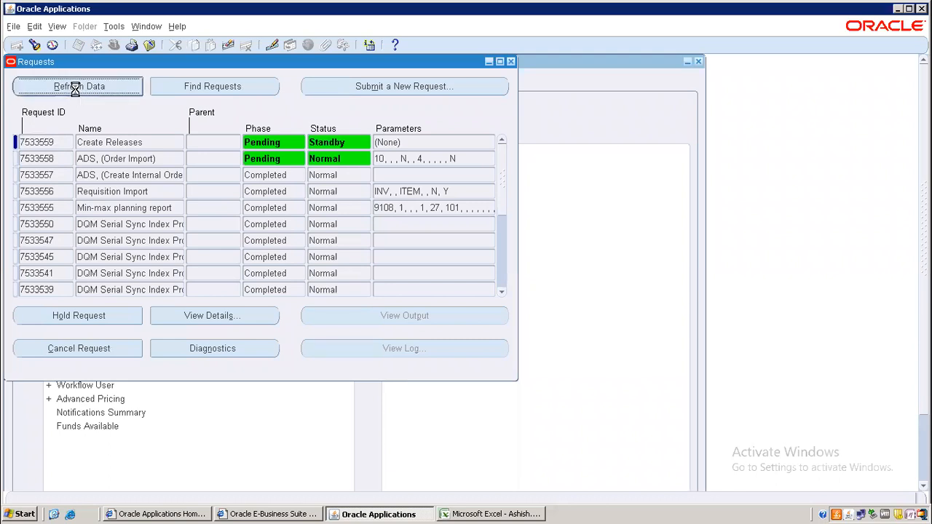
left_click(511, 62)
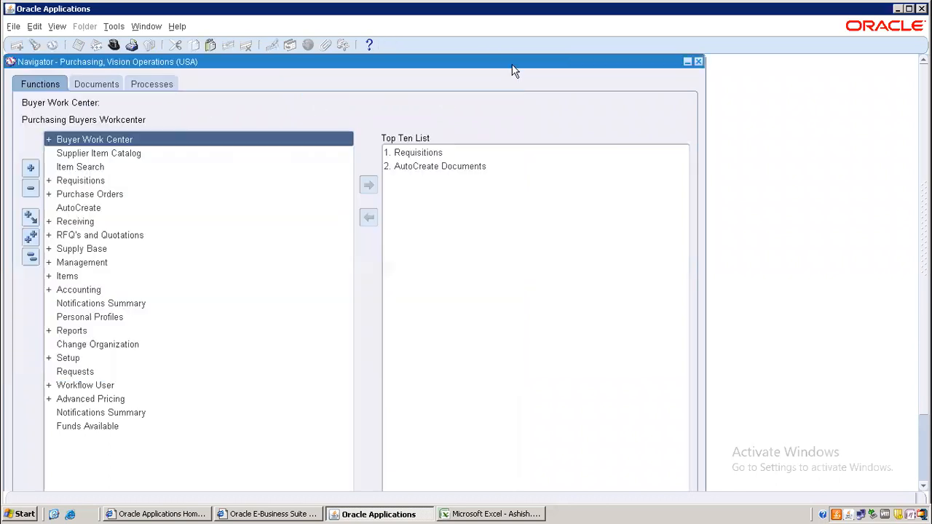
Step: Open Requisition Summary and enter M02 as the search item
double_click(92, 182)
left_click(109, 194)
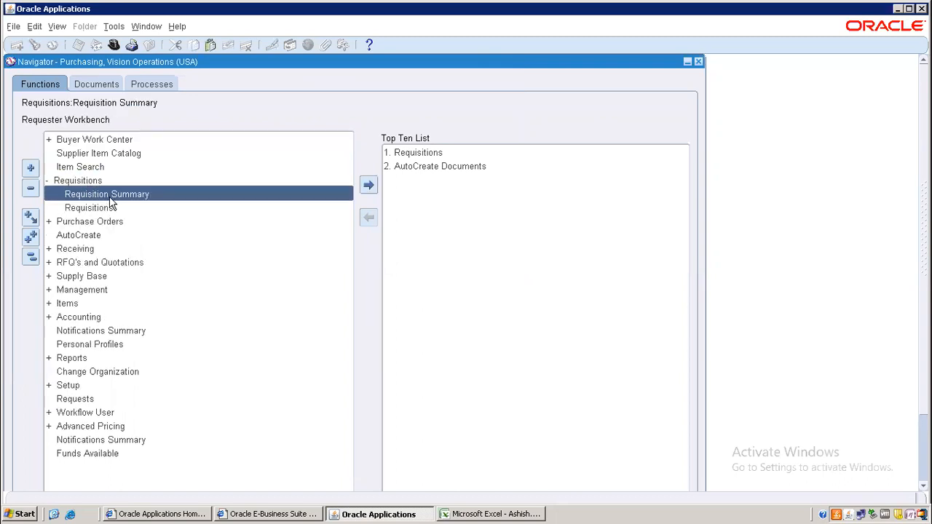
double_click(113, 194)
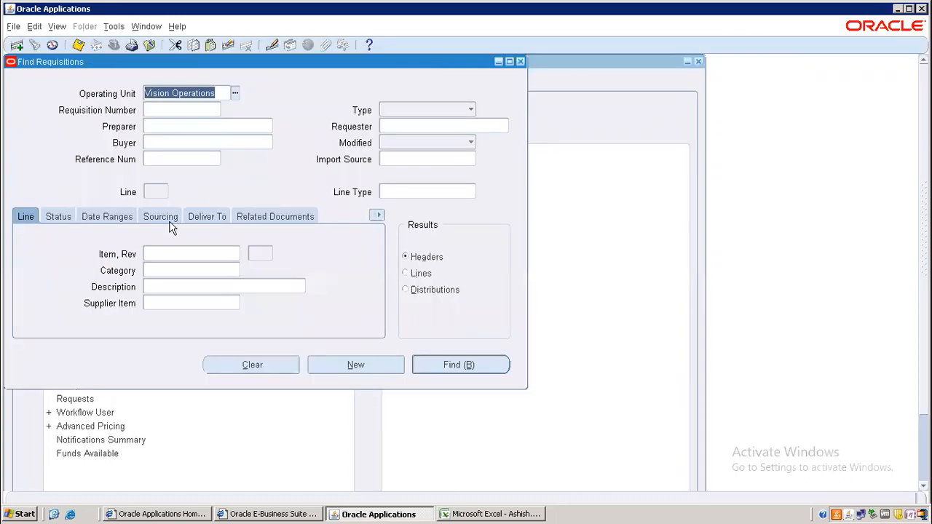
left_click(166, 255)
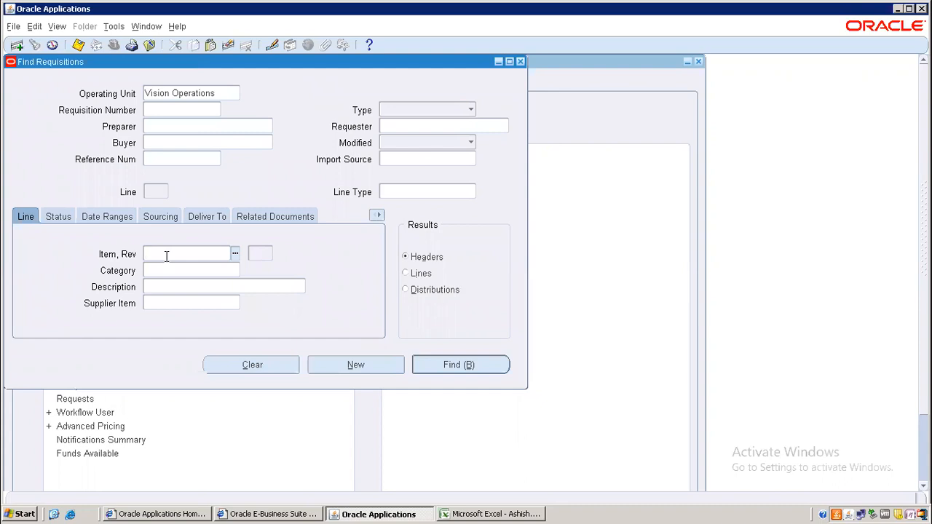
type("M")
key("BackSpace")
type("M02")
key("Tab")
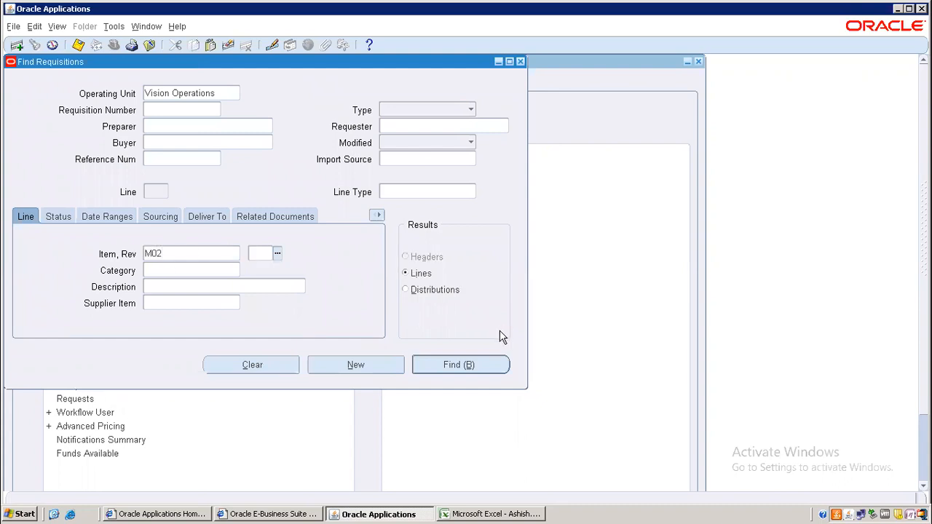
Step: Find the M02 requisition lines, showing requisition 18912 with two lines of 400 at 20
left_click(479, 368)
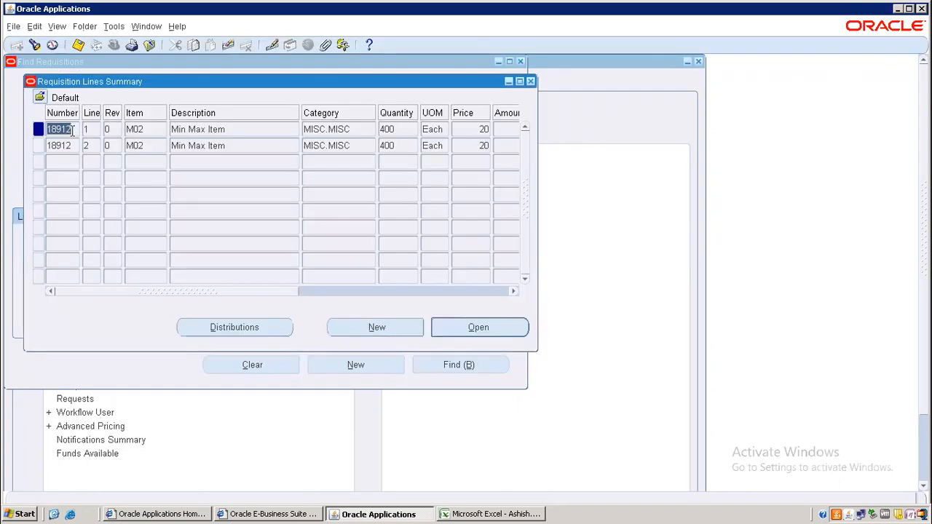
left_click(37, 129)
left_click_drag(234, 291, 505, 289)
left_click_drag(444, 292, 110, 307)
Step: Review requisition 18912's action history showing Import, Submit and Approve
left_click(467, 322)
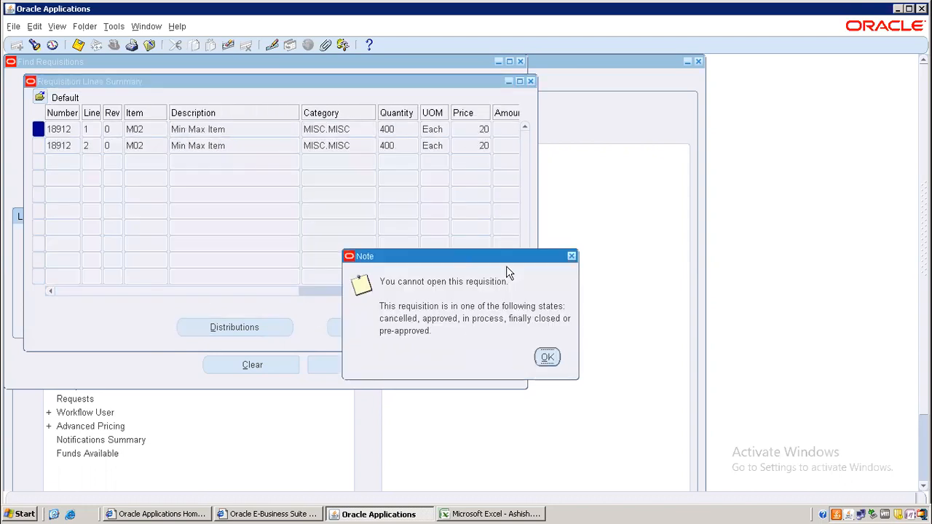
left_click(571, 257)
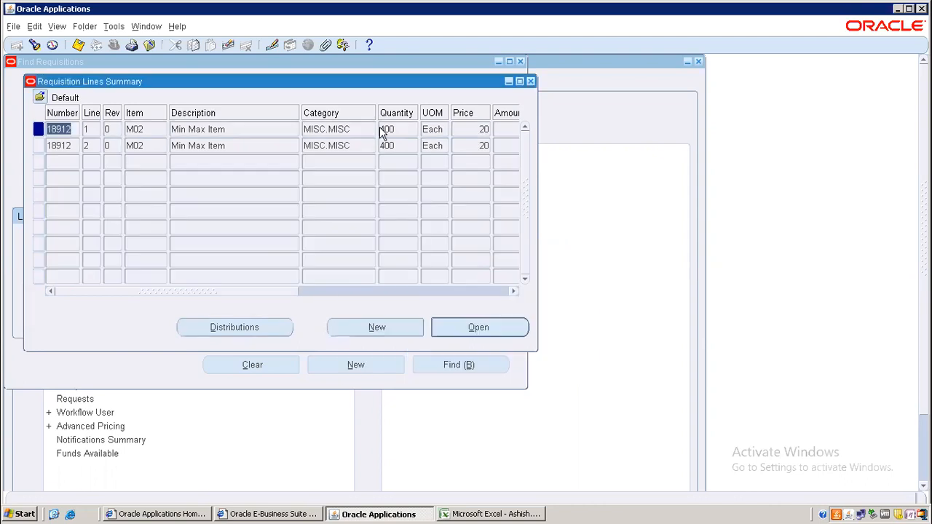
left_click(114, 26)
left_click(140, 71)
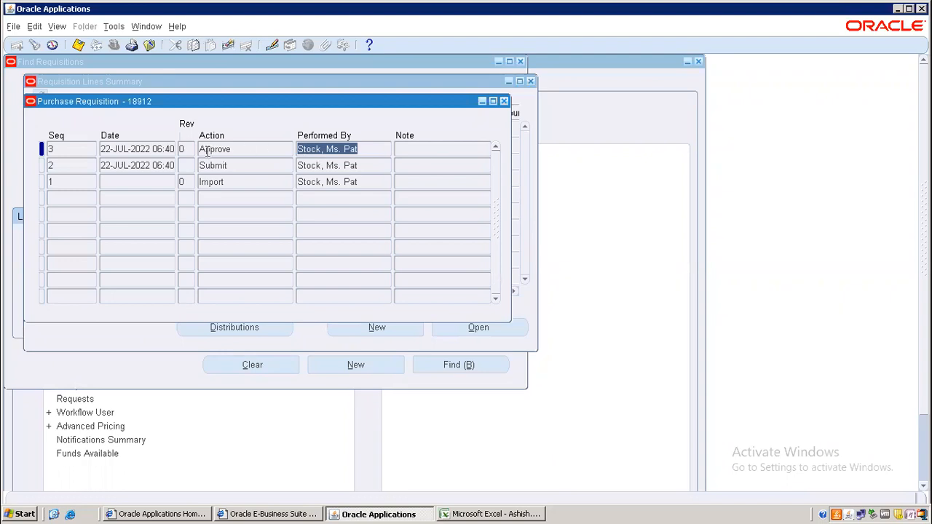
left_click(504, 101)
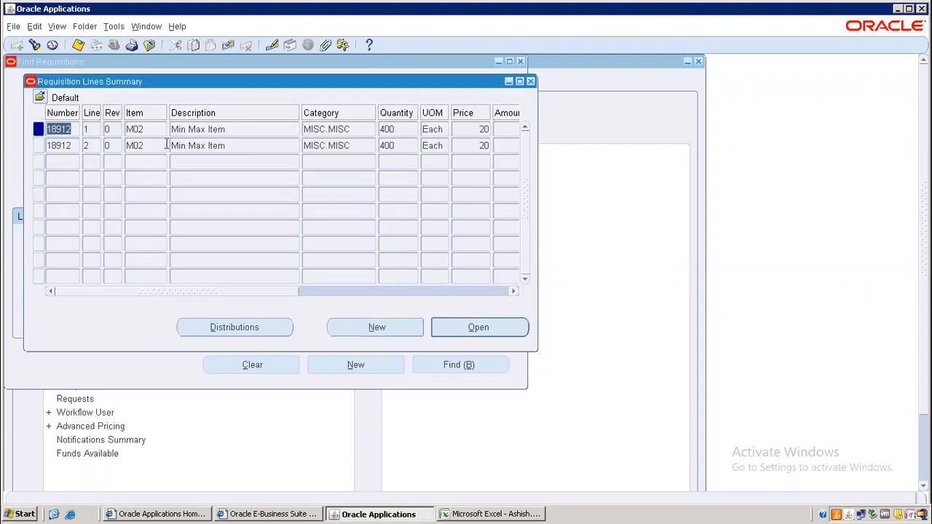
Step: Close the requisition lines and search windows, then switch to the Ashish.xlsx workbook
left_click(530, 82)
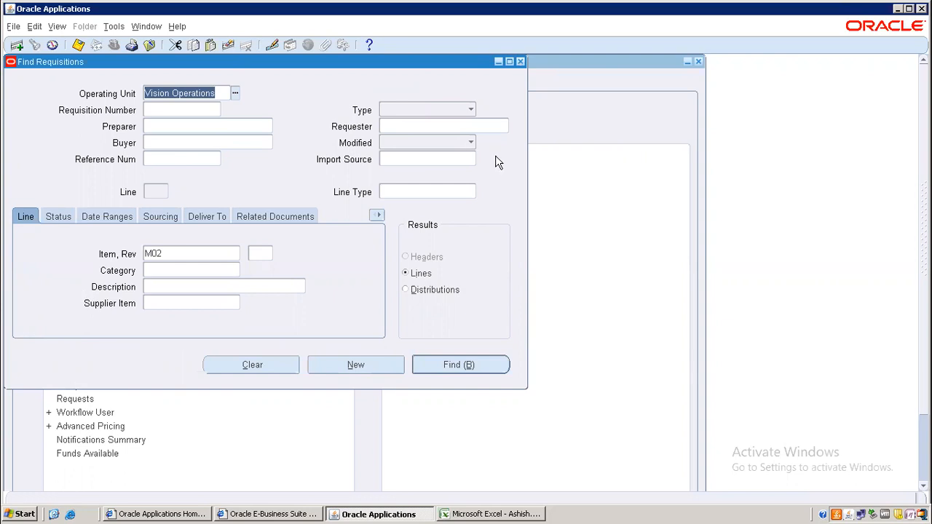
left_click(519, 63)
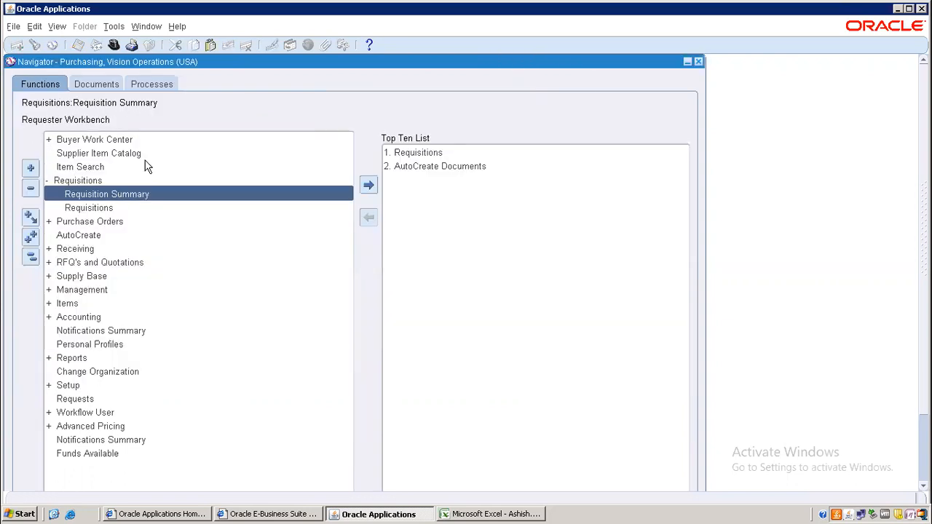
left_click(475, 514)
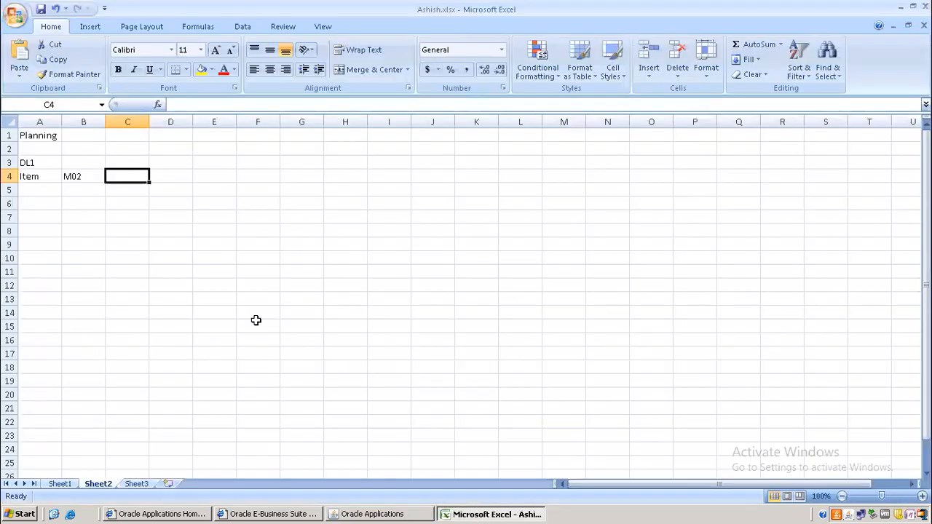
Step: Enter PR in A5 and paste requisition number 18912 left-aligned into B5
left_click(36, 188)
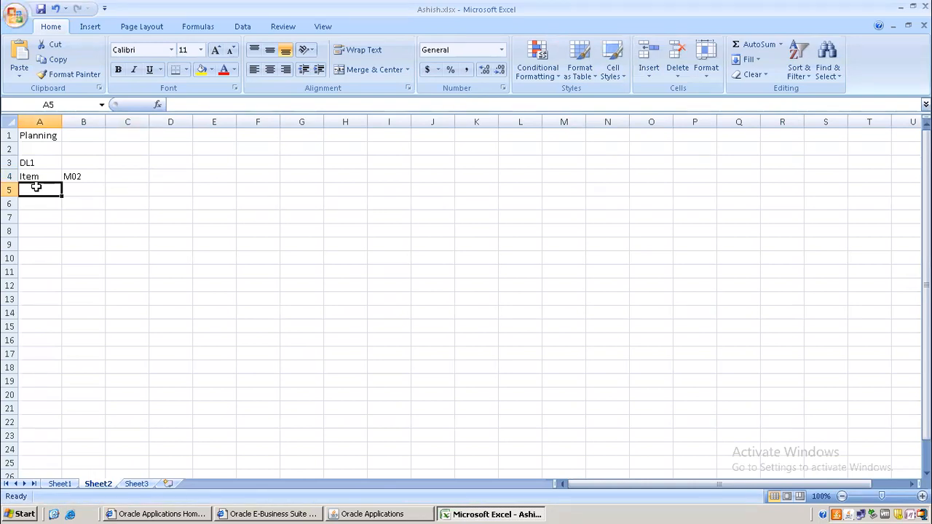
type("PR")
key("Tab")
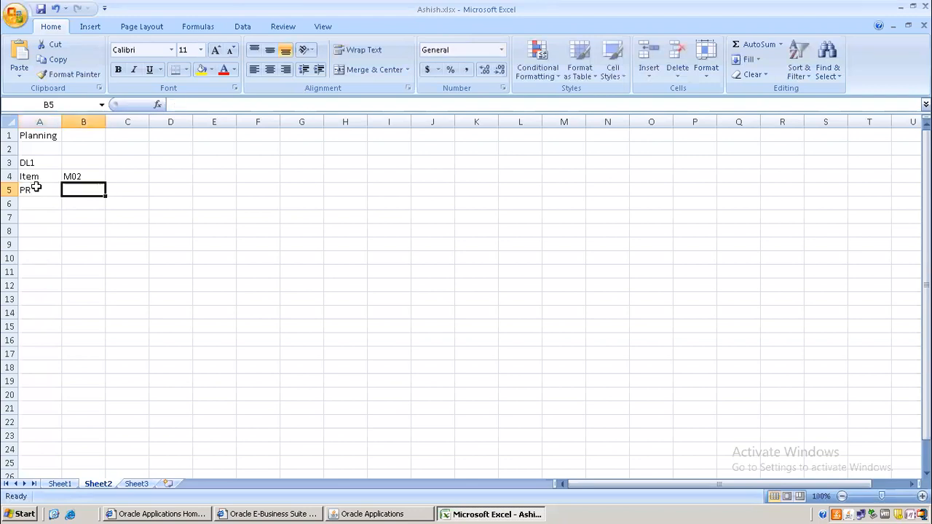
type("18912")
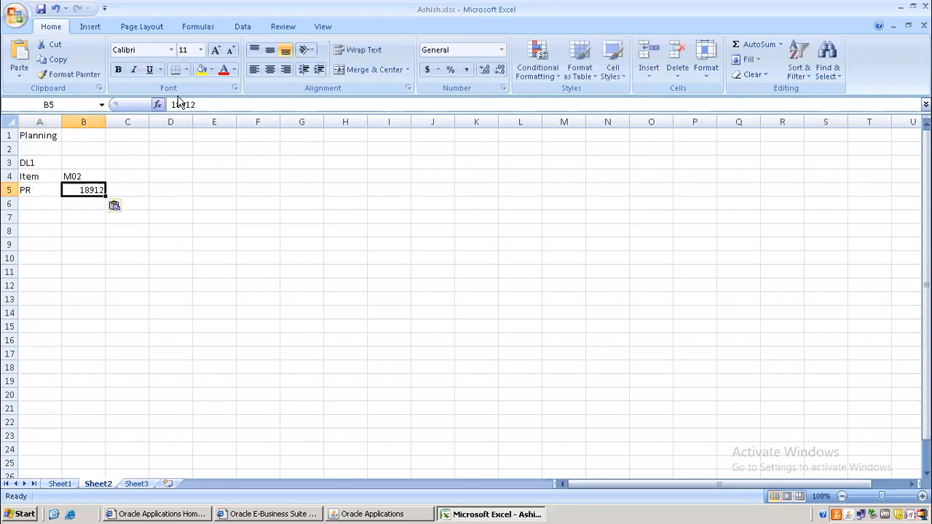
left_click(254, 69)
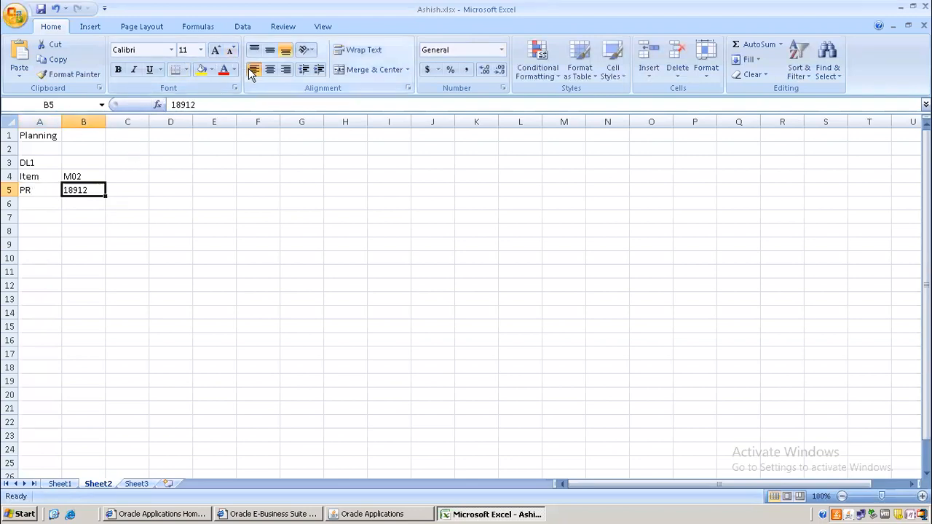
Step: Minimize the remote desktop session to reach the local File Explorer
left_click(166, 353)
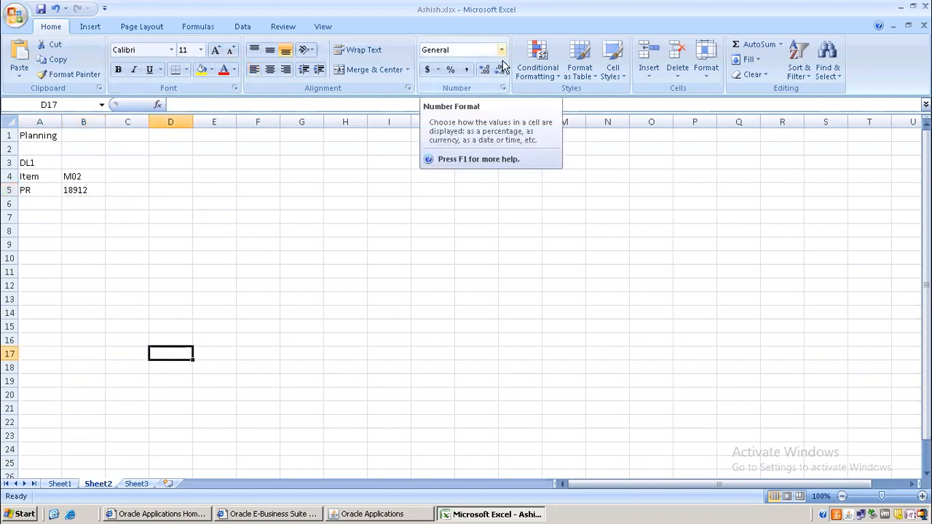
left_click(331, 212)
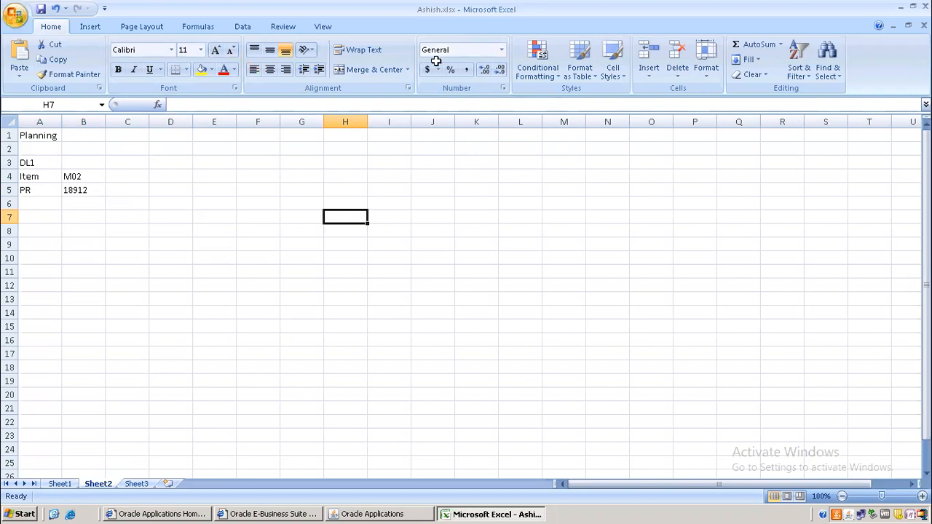
left_click(604, 9)
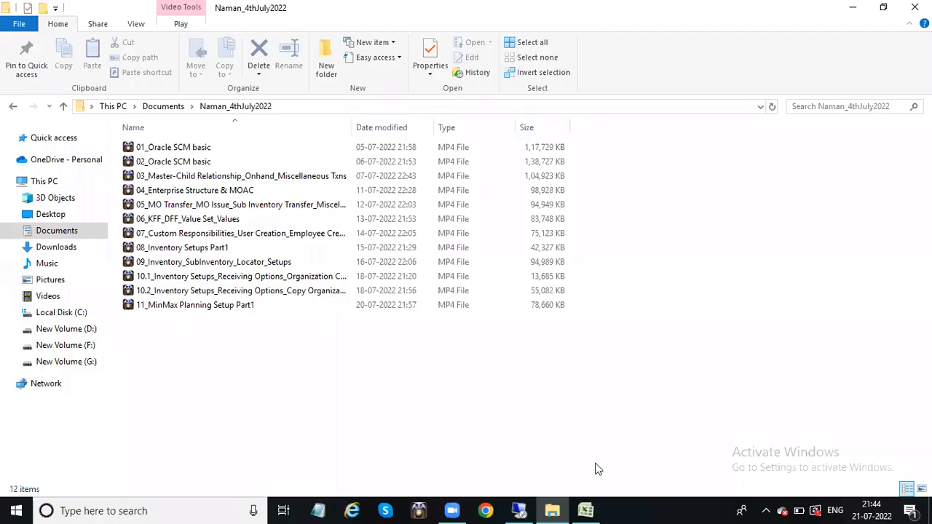
Step: In Oracle ERP 02SEP2021's Inventory Planning sheet, enter Item A's Min Qty 100, MinOrd 300, Max Ord 400
left_click(586, 510)
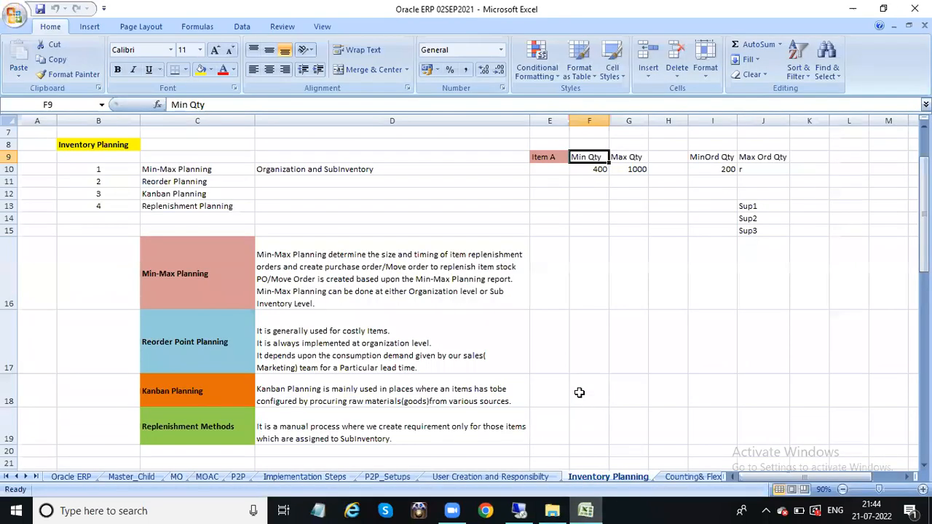
left_click(597, 169)
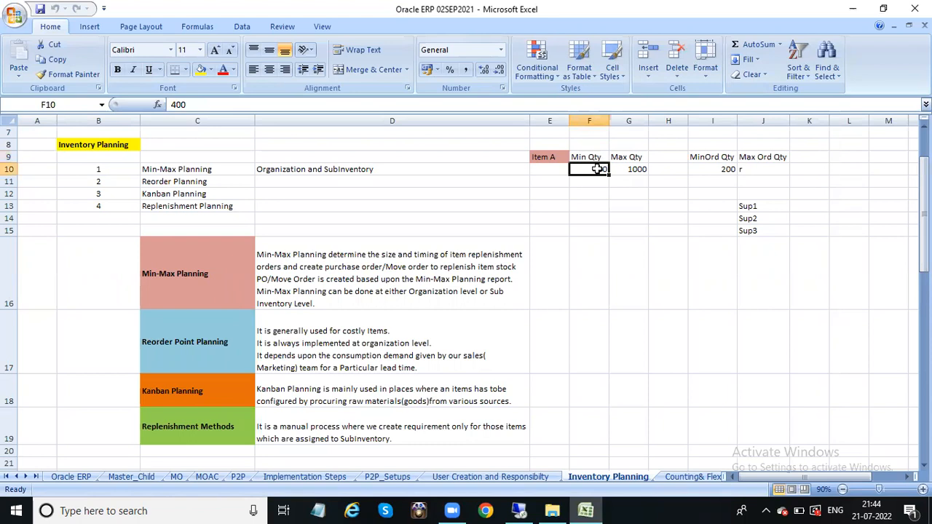
type("100")
key("Tab")
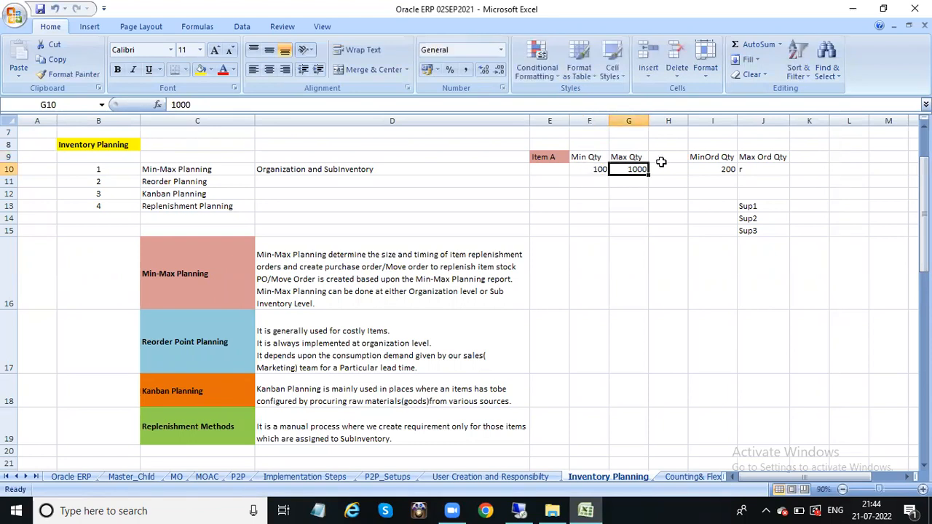
left_click(730, 169)
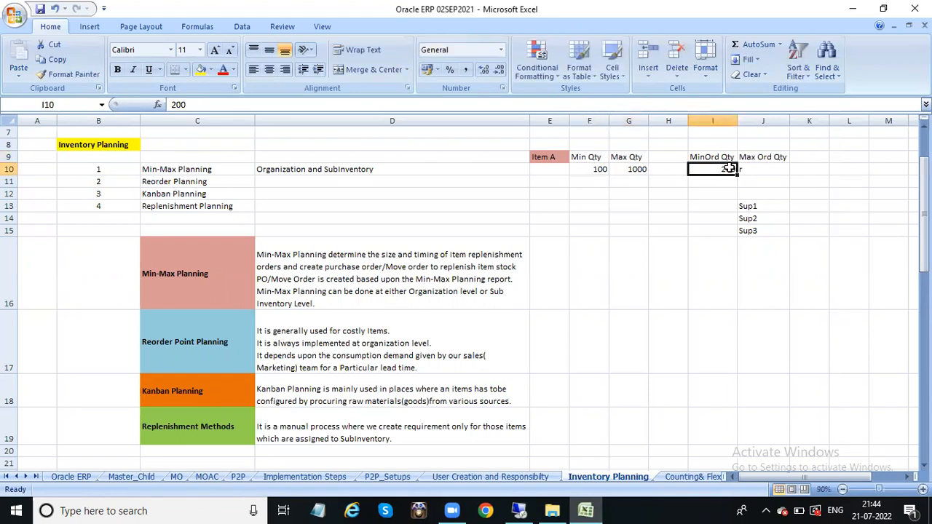
type("300")
key("Tab")
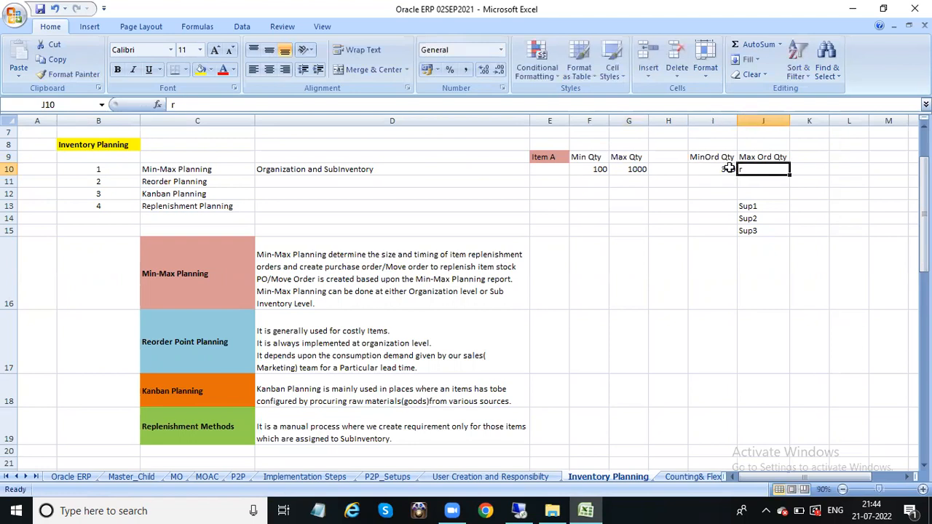
type("400")
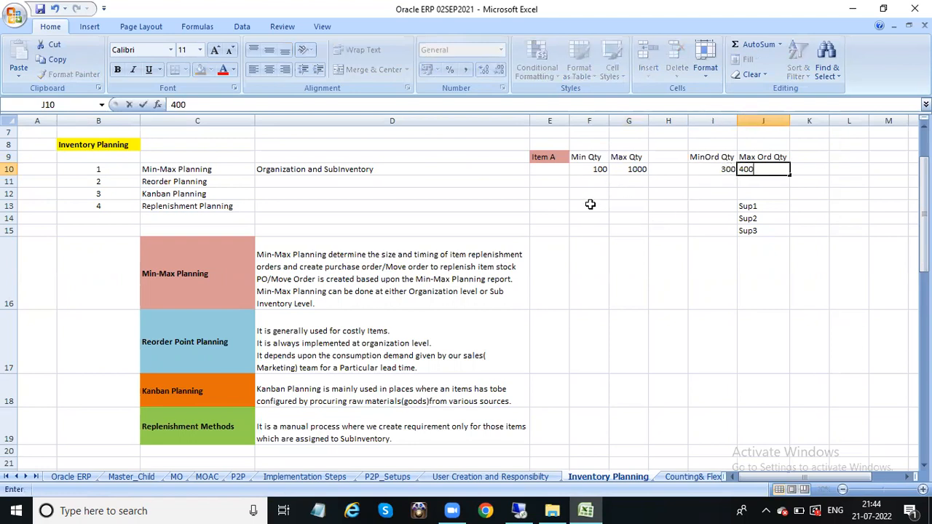
left_click(589, 204)
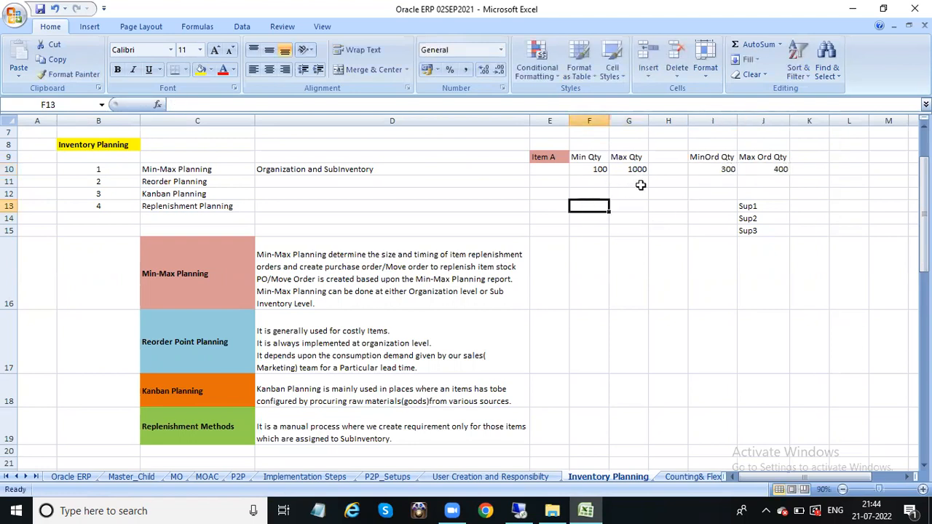
Step: Review Item A's Min-Max values: Min 100, Max 1000, order quantities 300–400
left_click(746, 170)
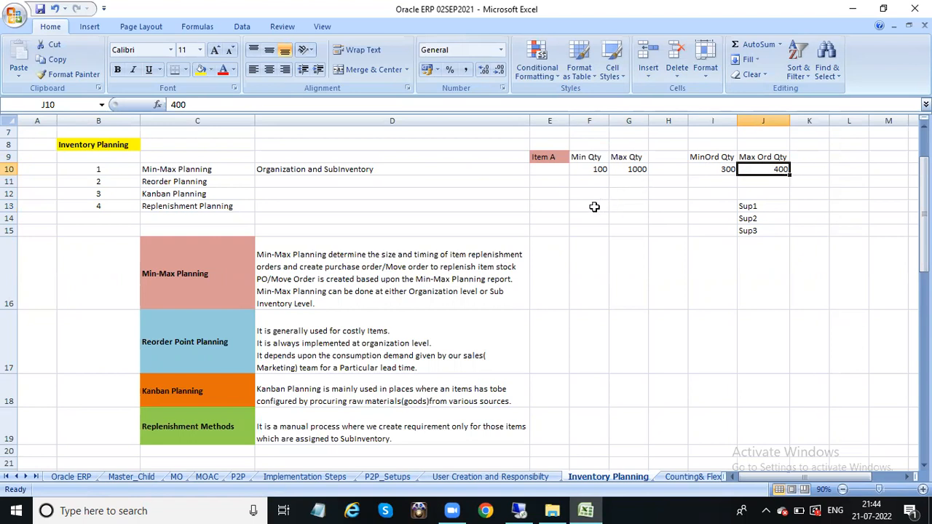
left_click(586, 157)
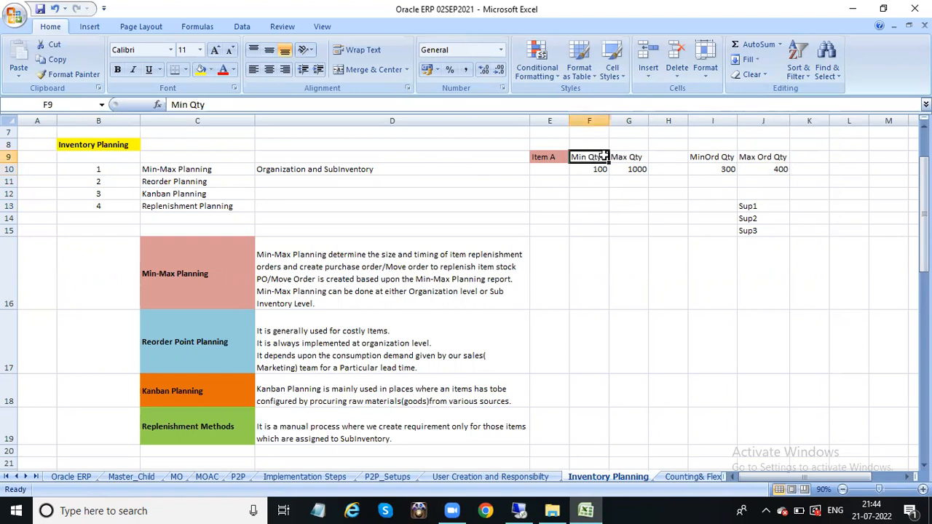
left_click(634, 155)
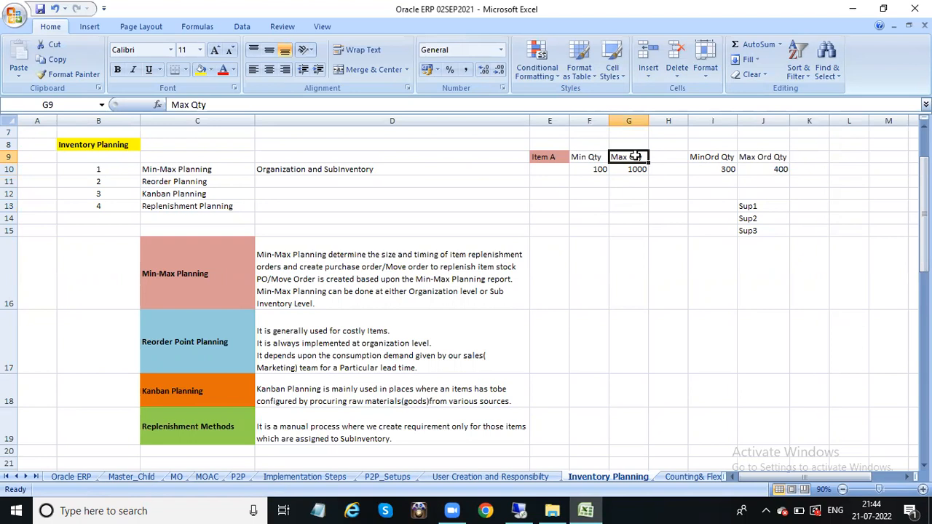
left_click(774, 171)
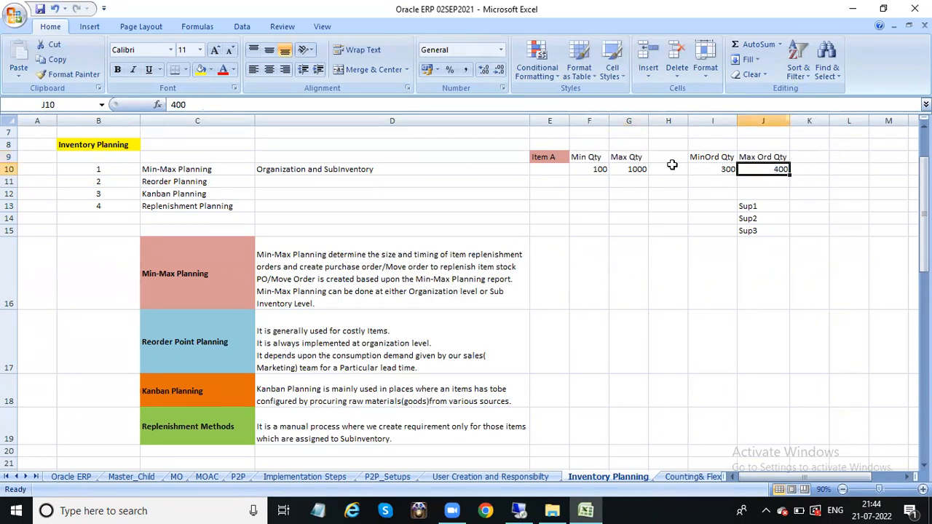
left_click(635, 169)
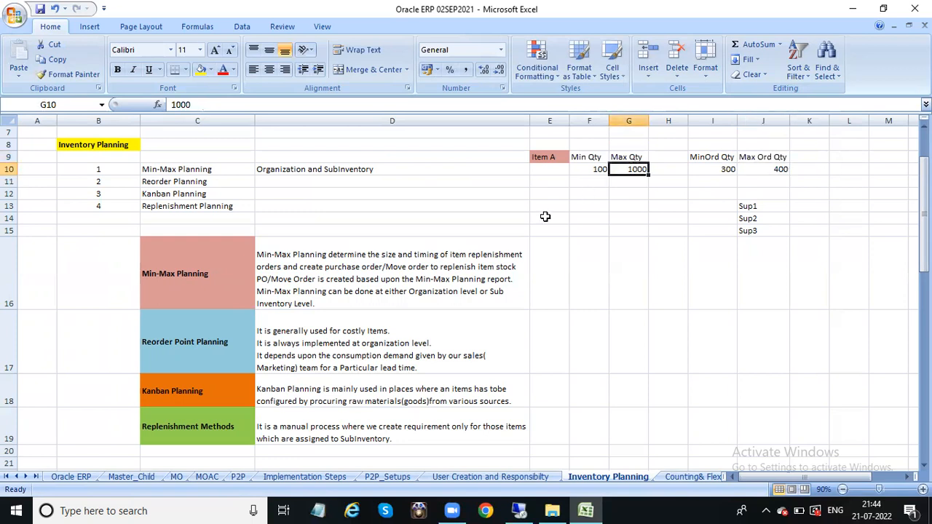
left_click(715, 159)
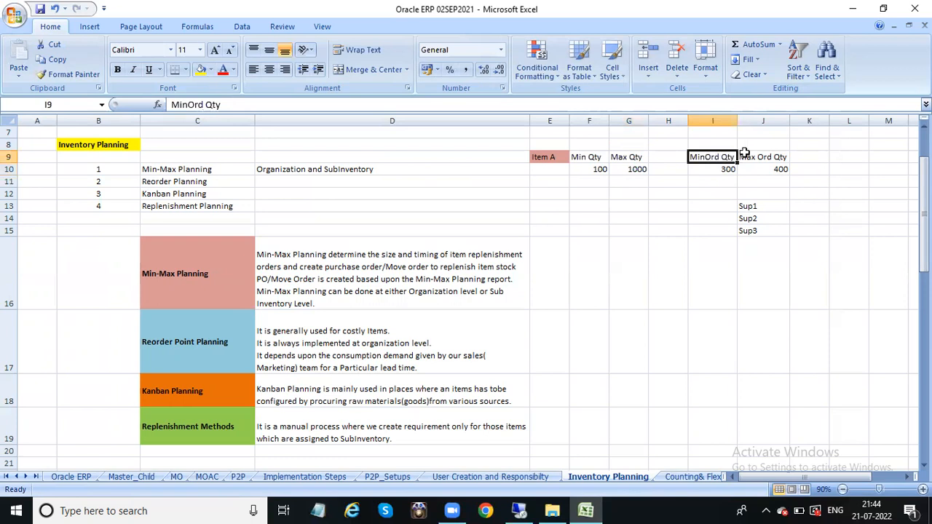
left_click(762, 157)
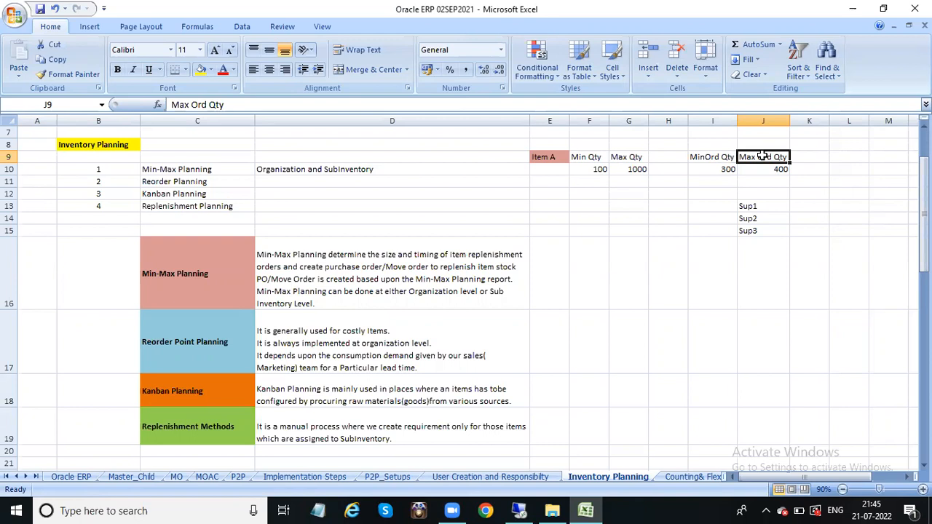
left_click(187, 430)
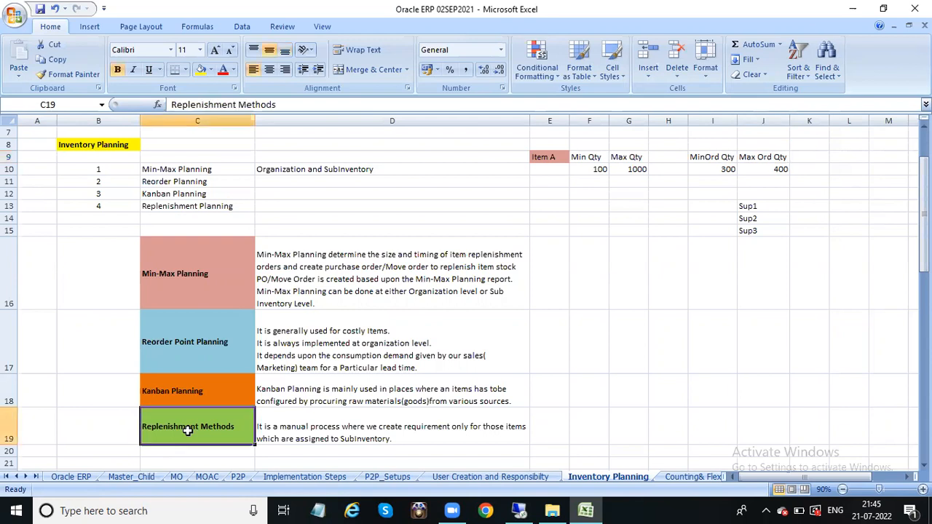
left_click(212, 291)
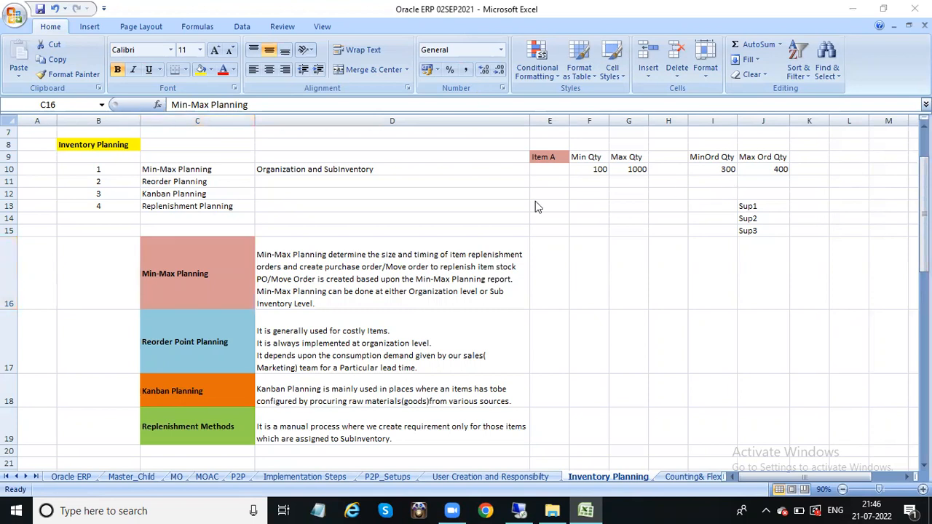
left_click(520, 510)
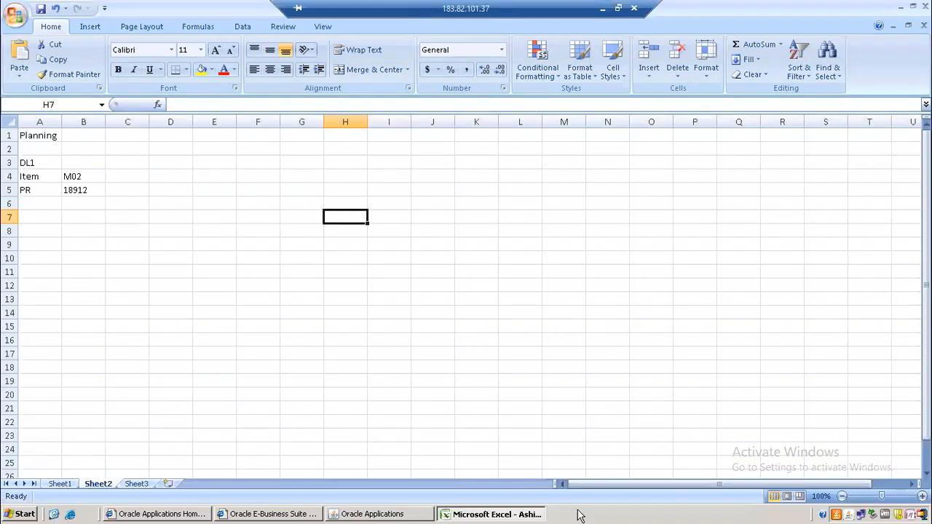
Step: Back in Oracle Applications, launch Setup > Organizations > Organizations from the Purchasing navigator
left_click(423, 514)
left_click(25, 257)
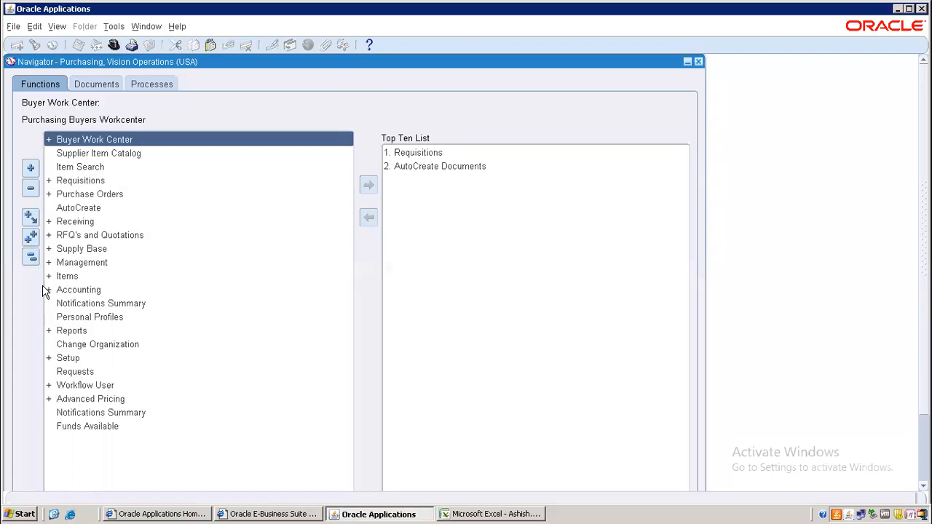
double_click(68, 357)
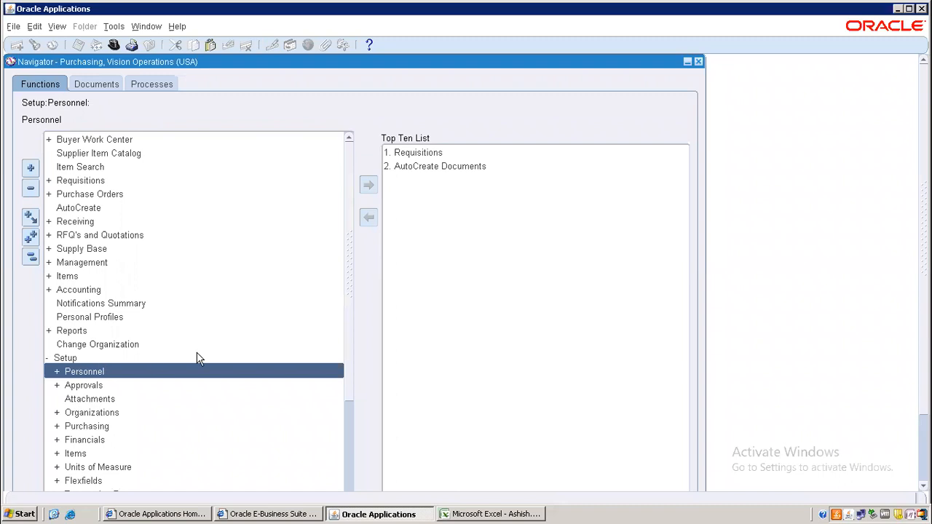
scroll(348, 364, "down", 2)
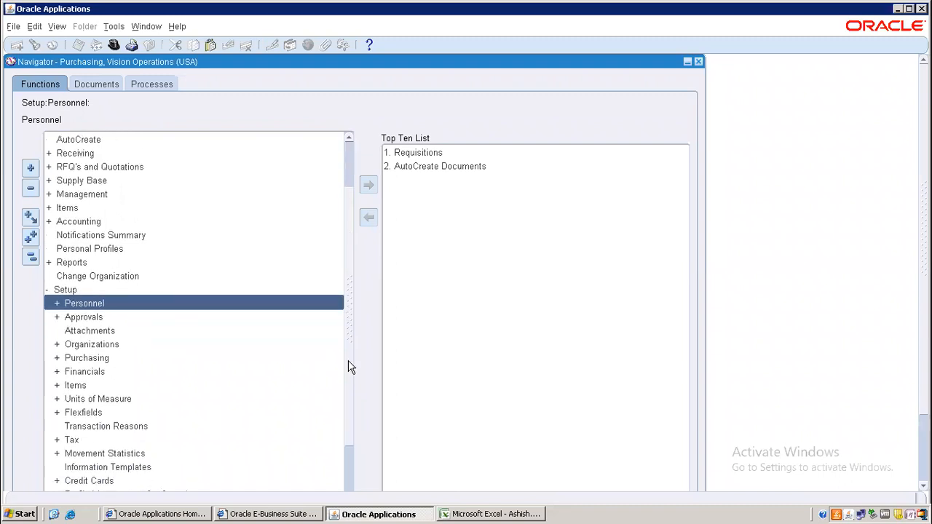
double_click(97, 345)
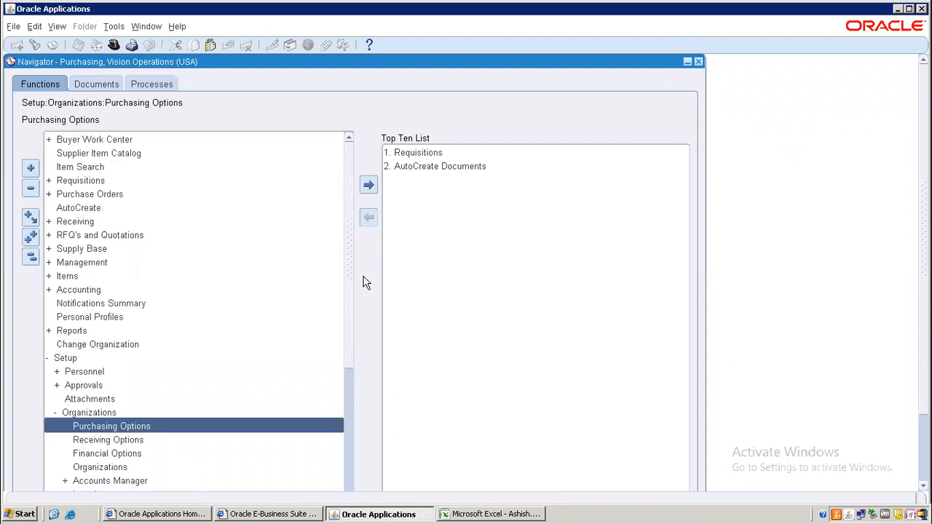
scroll(353, 327, "down", 4)
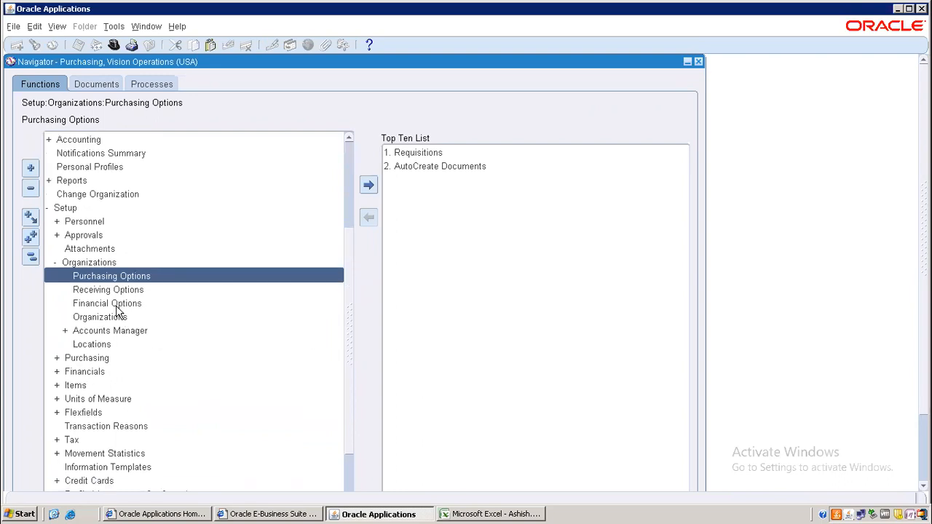
left_click(114, 321)
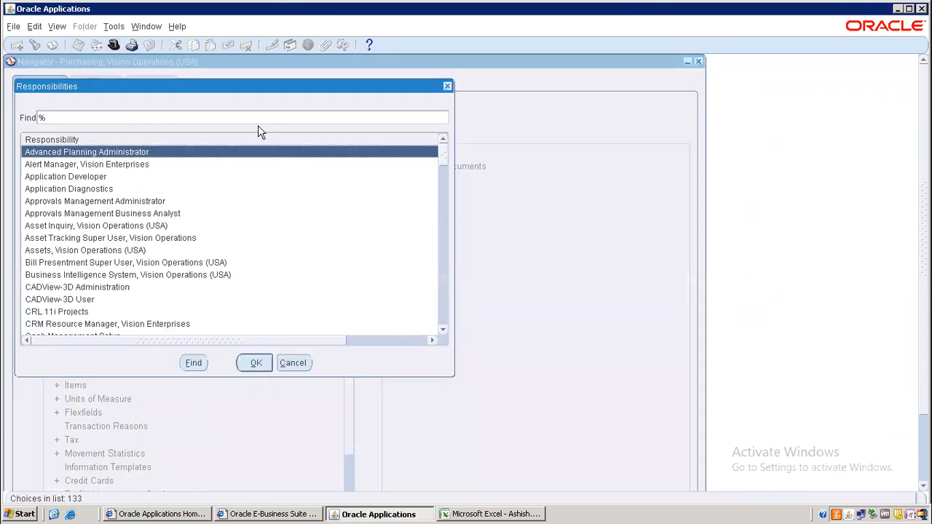
Step: Switch to the Inventory responsibility and open Subinventories for organization DL1
left_click(242, 118)
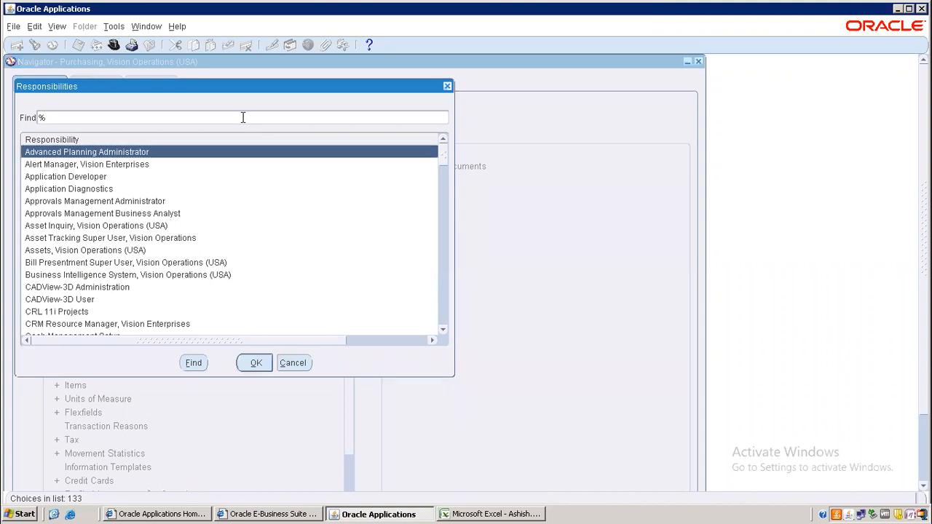
type("Inven")
key("Return")
double_click(69, 304)
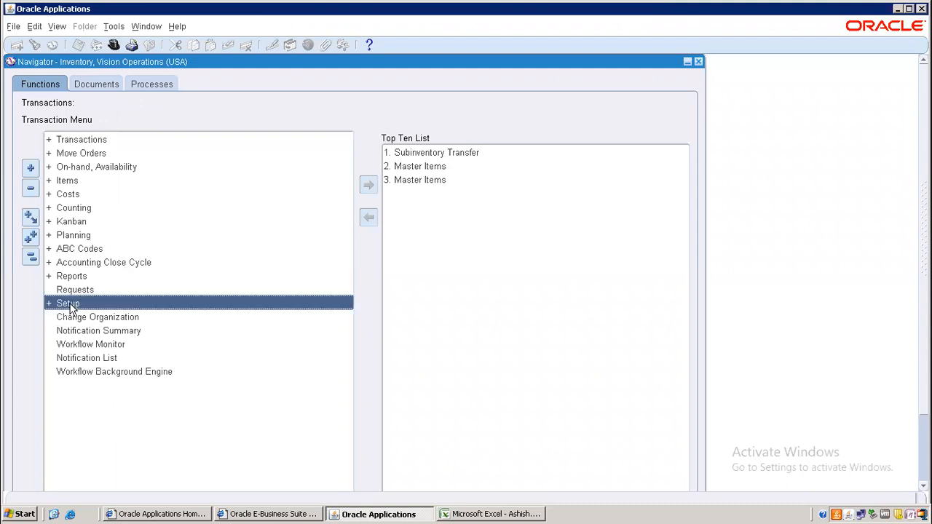
double_click(98, 385)
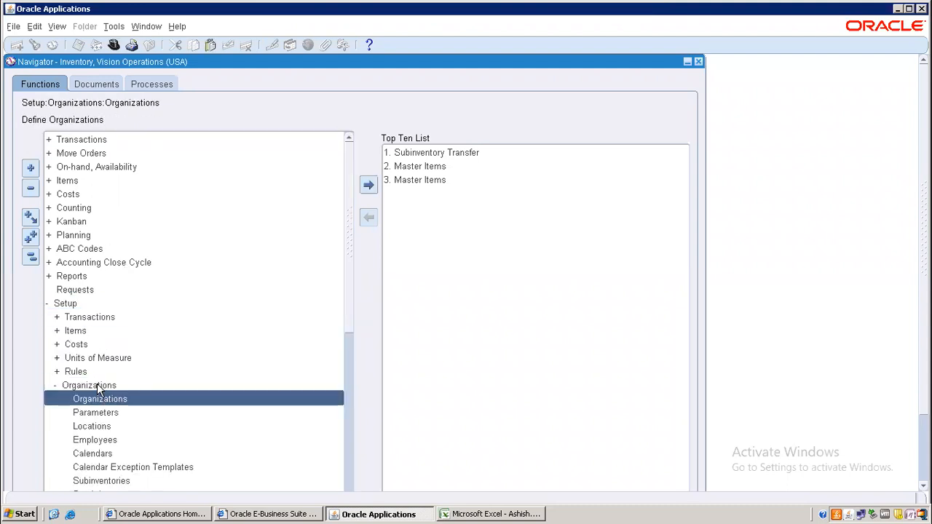
left_click(105, 481)
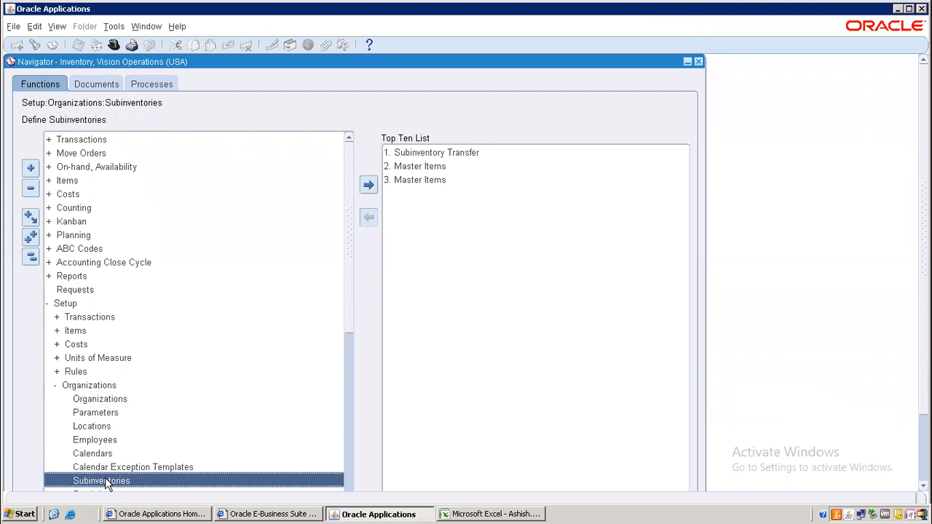
double_click(106, 481)
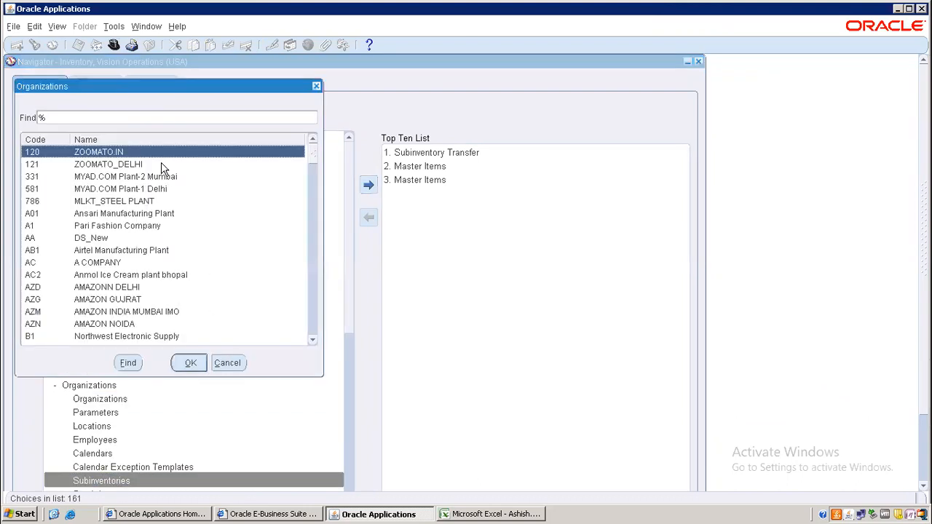
type("D")
key("BackSpace")
type("DL1%")
key("Return")
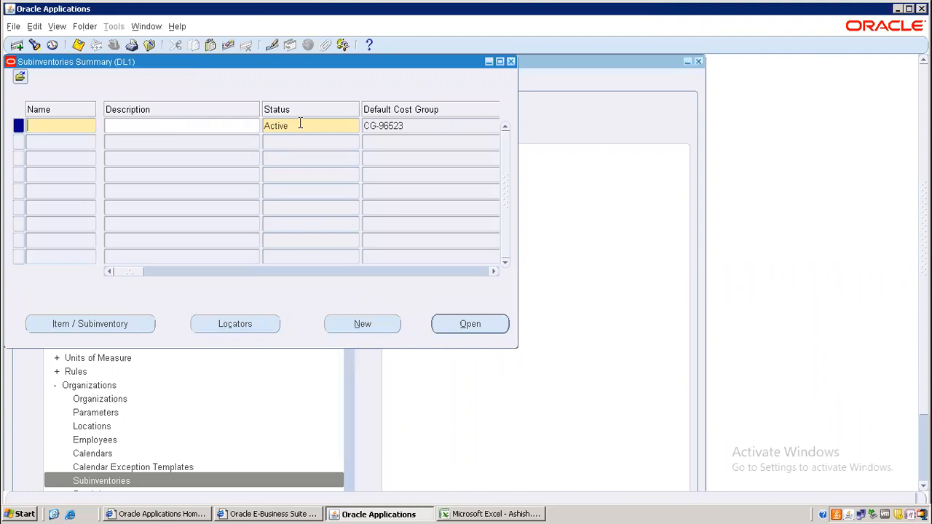
Step: Query DL1's subinventories, check EnggStore and RM locators, and open Item Subinventories for RM
key("F11")
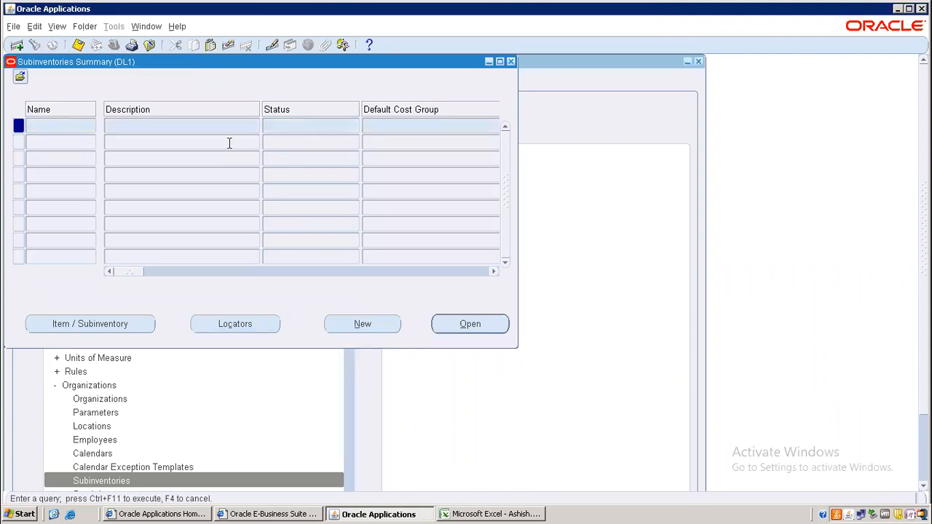
key("ctrl+F11")
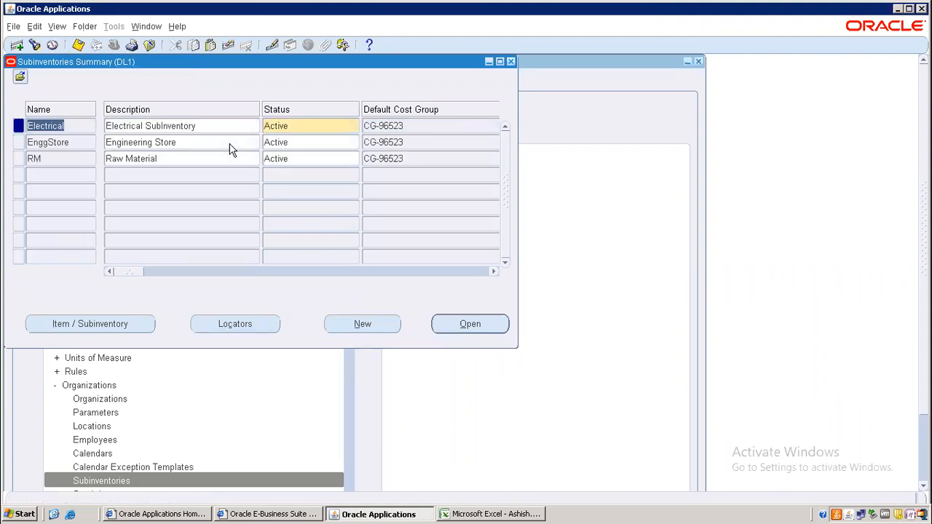
left_click(73, 142)
left_click(244, 325)
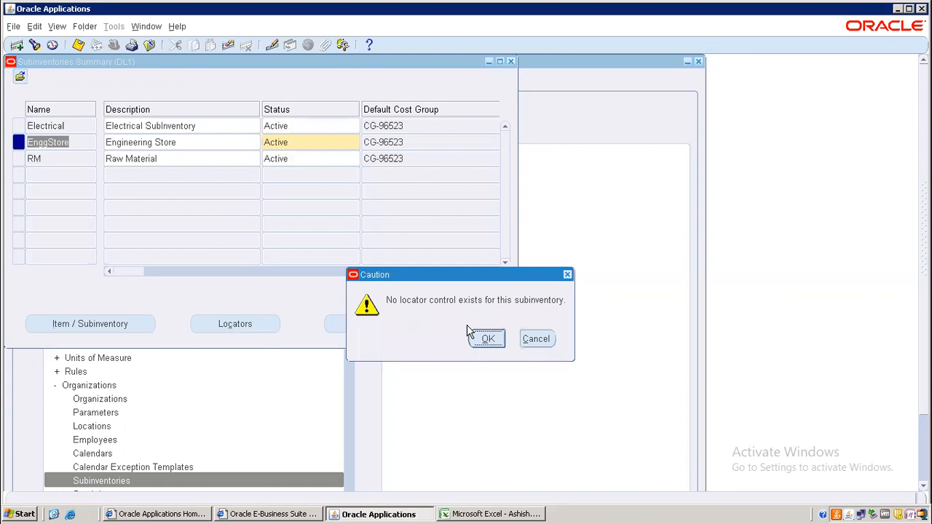
left_click(568, 277)
left_click(78, 158)
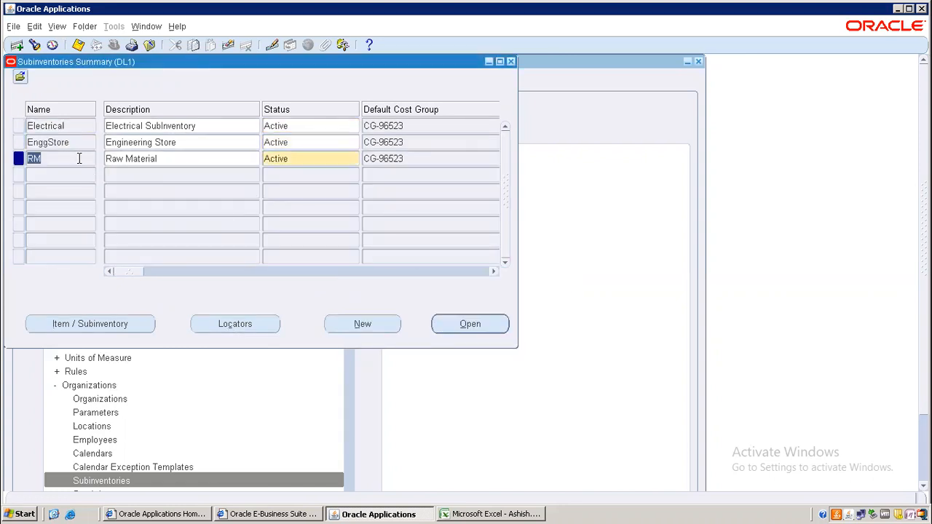
left_click(264, 322)
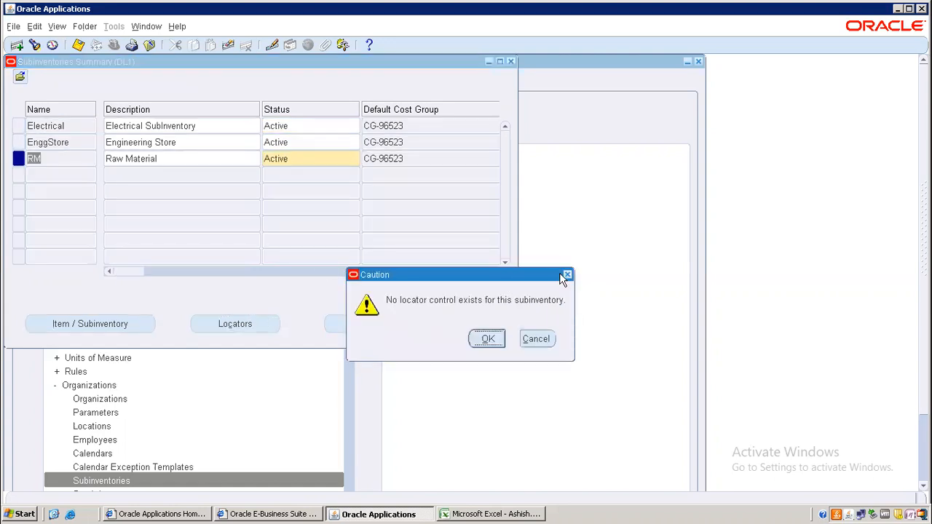
left_click(568, 275)
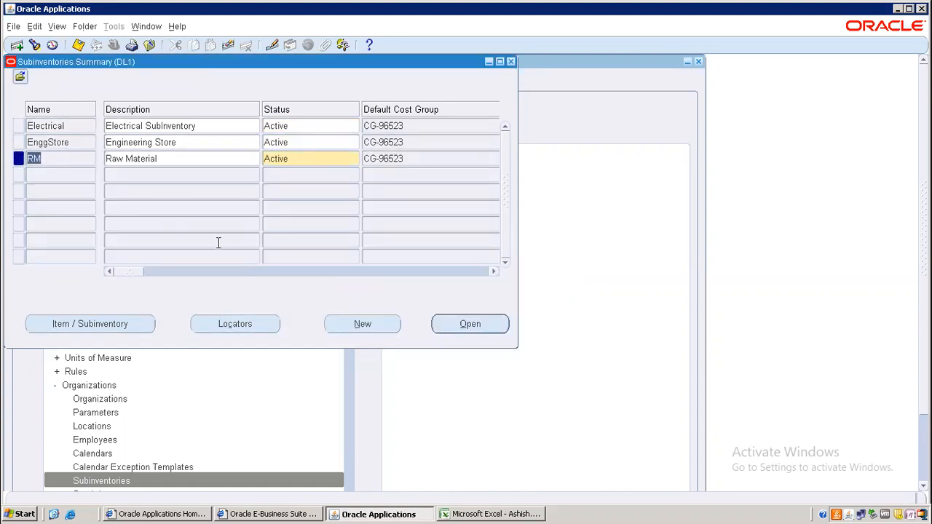
left_click(463, 324)
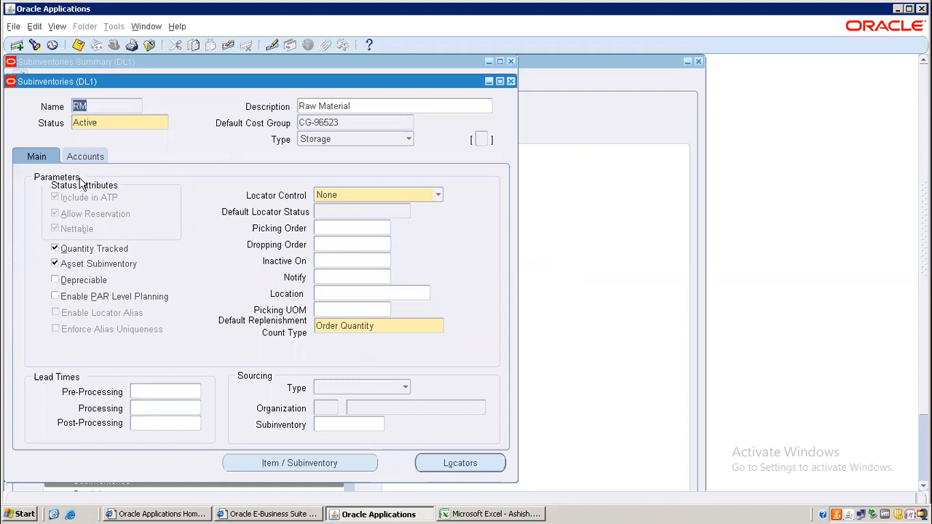
left_click(511, 82)
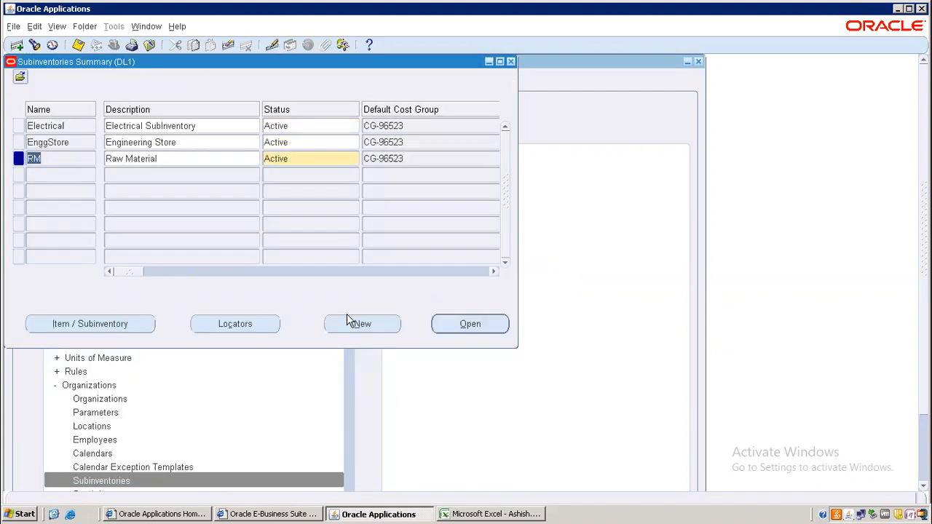
left_click(106, 323)
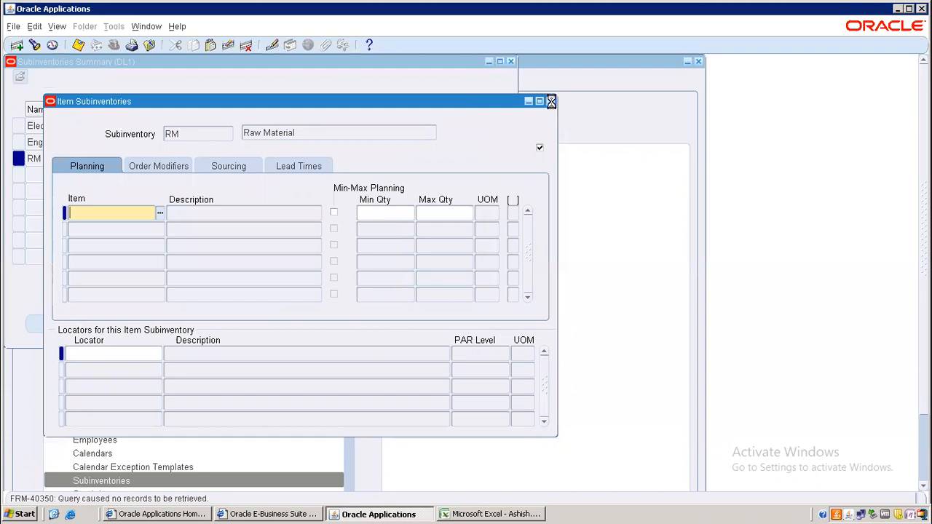
Step: Add item M02 to the RM subinventory with Min-Max quantity 100
left_click(550, 100)
left_click(83, 324)
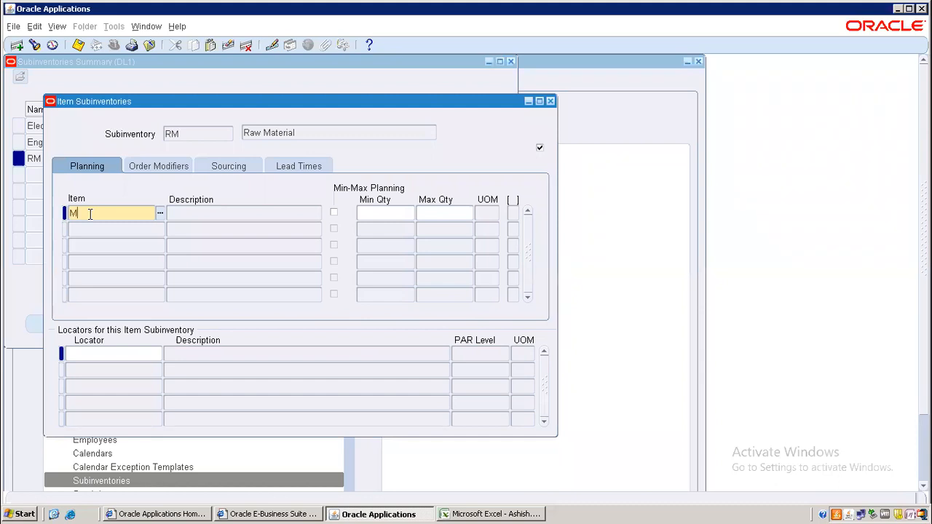
type("M02")
key("Tab")
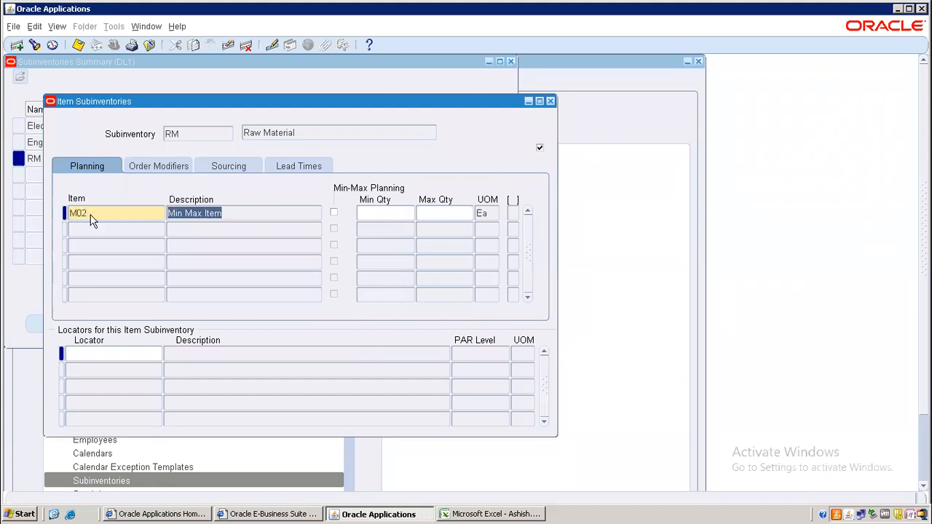
left_click(386, 214)
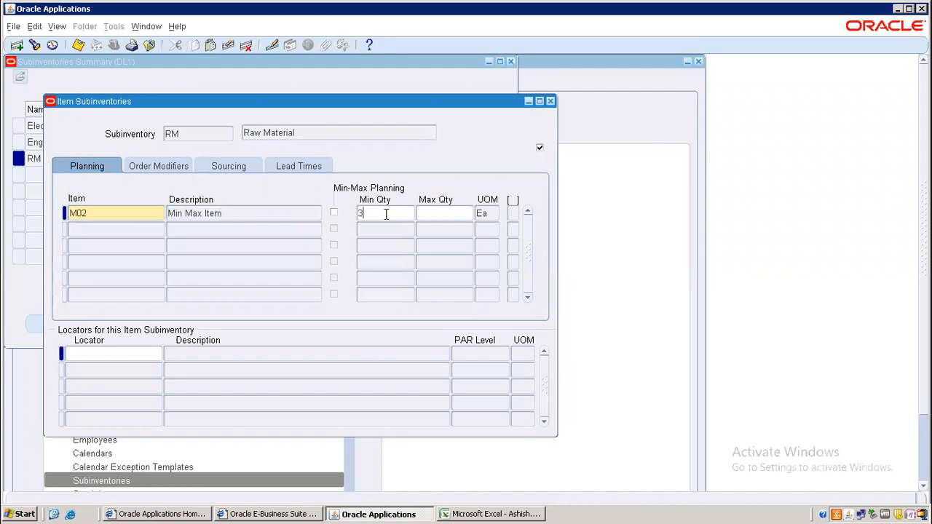
type("3")
key("BackSpace")
type("100")
key("Tab")
key("Tab")
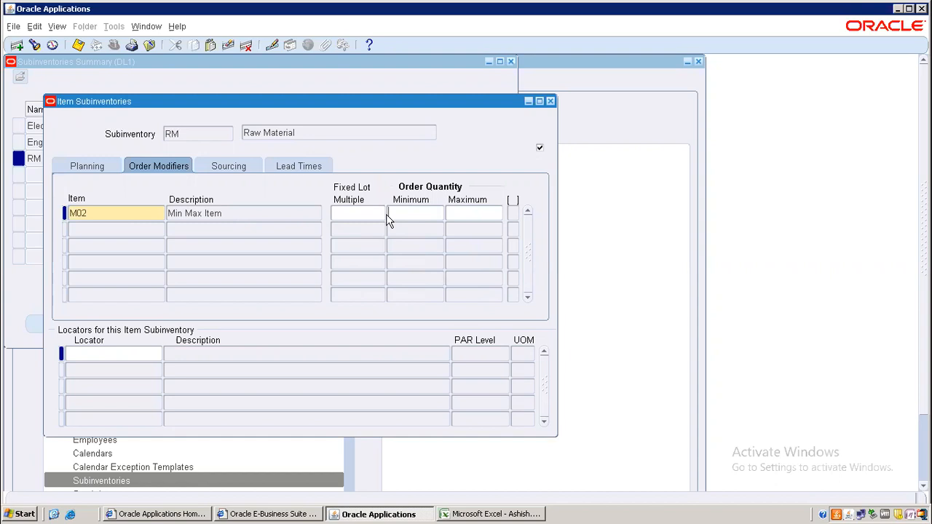
Step: Give M02 minimum order quantity 300, a maximum order quantity, and Supplier sourcing type
key("Tab")
type("300")
key("Tab")
type("600")
key("Tab")
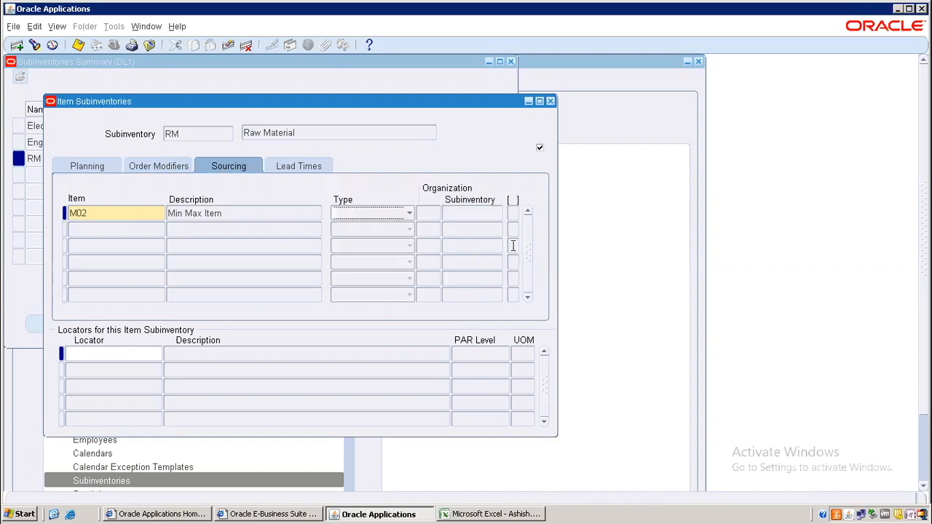
left_click(376, 220)
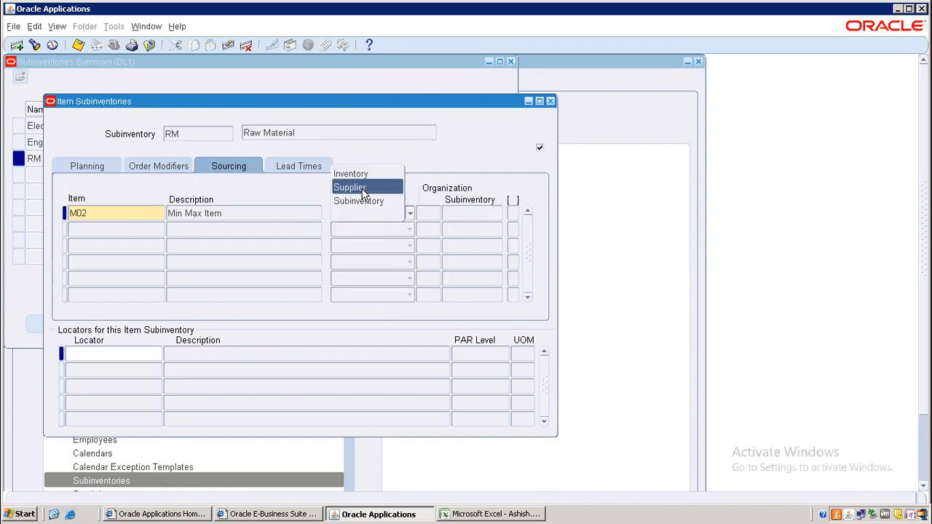
left_click(364, 188)
key("Tab")
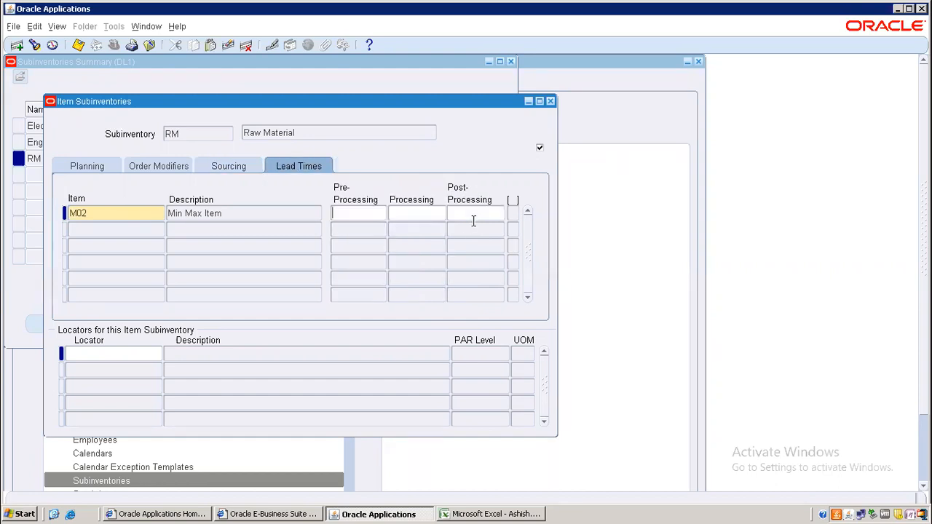
key("Tab")
key("Tab")
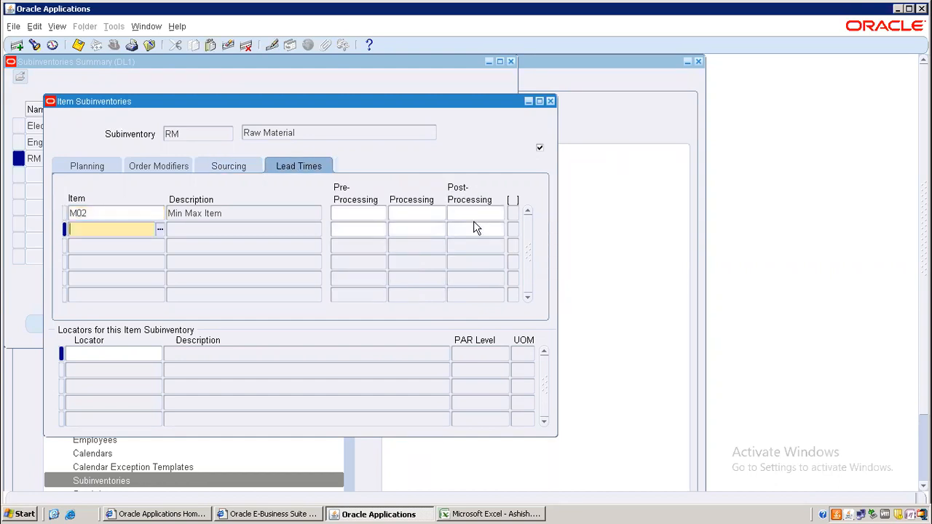
Step: Review M02's min-max, order, sourcing and lead time settings, then save and close
left_click(152, 212)
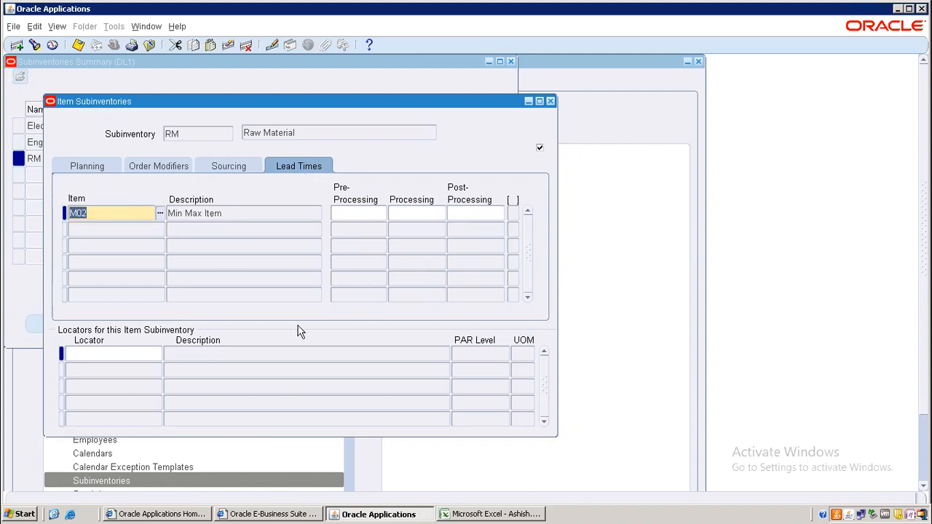
left_click(243, 169)
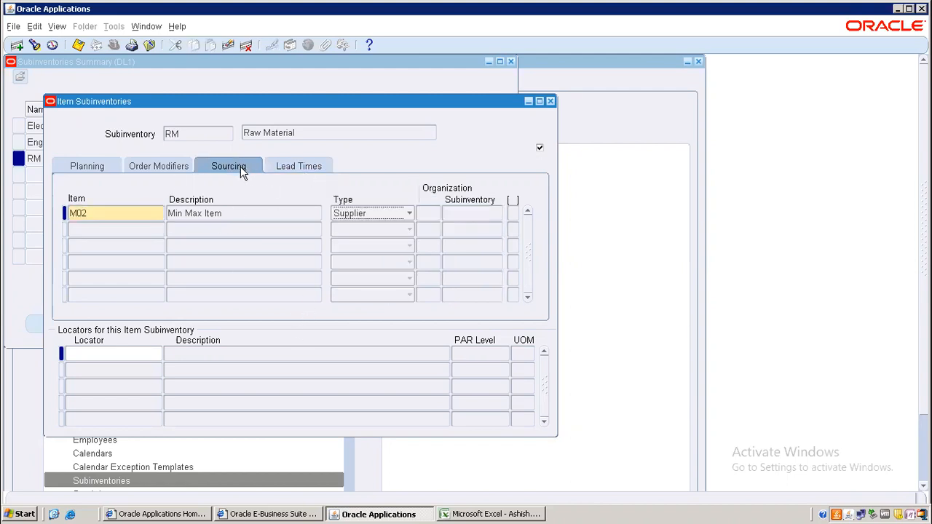
left_click(109, 168)
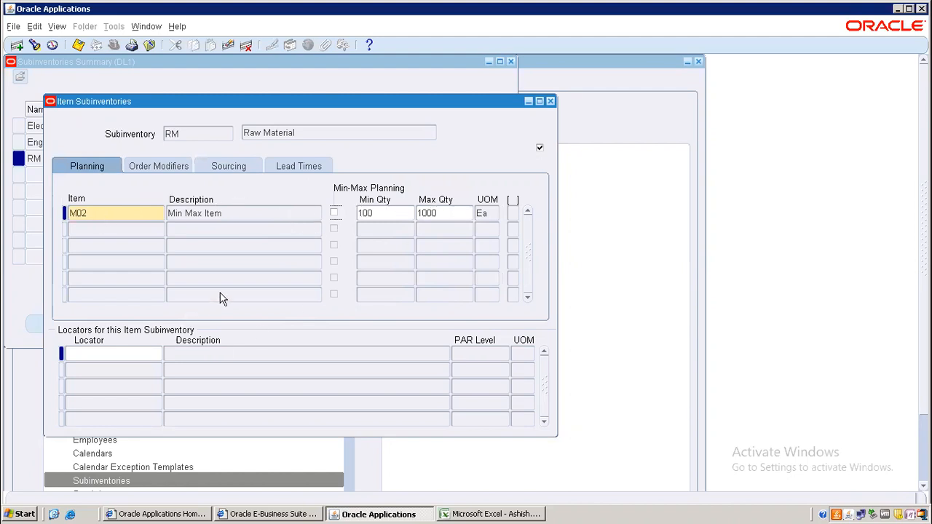
left_click(181, 167)
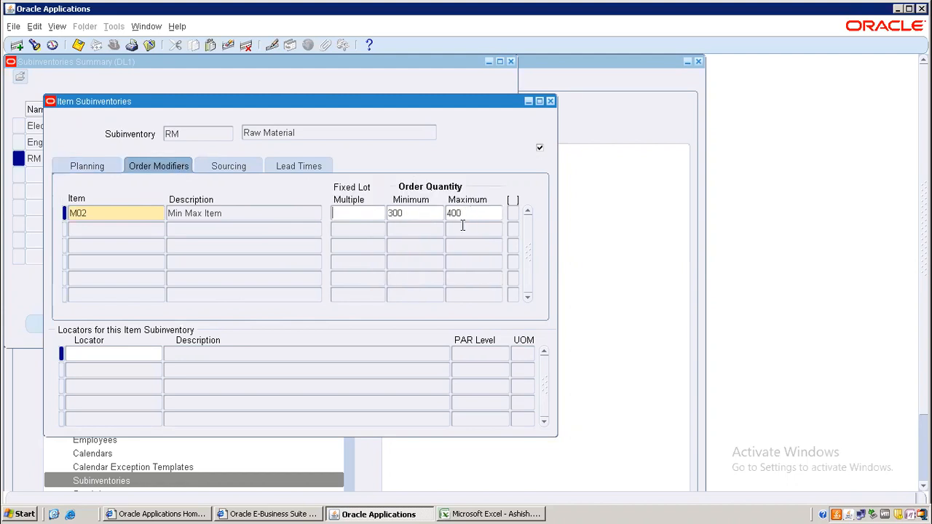
left_click(219, 165)
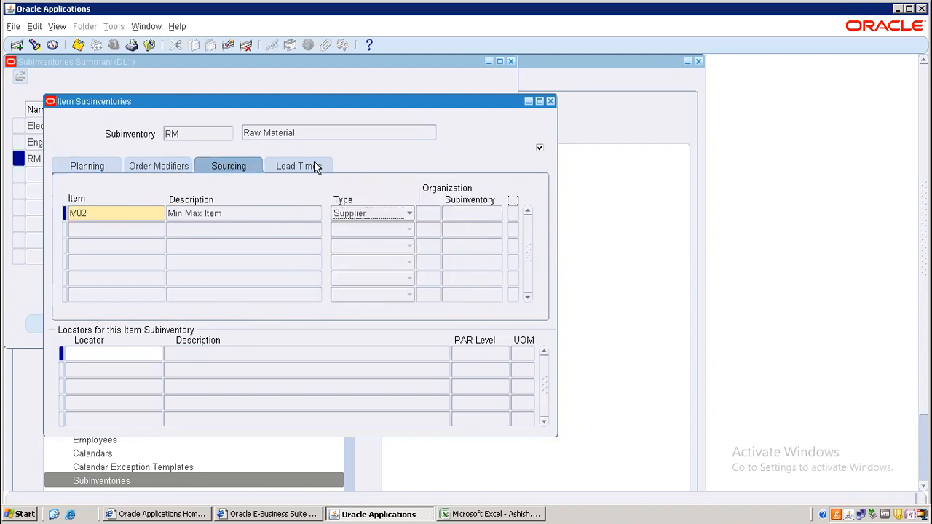
left_click(313, 166)
left_click(84, 168)
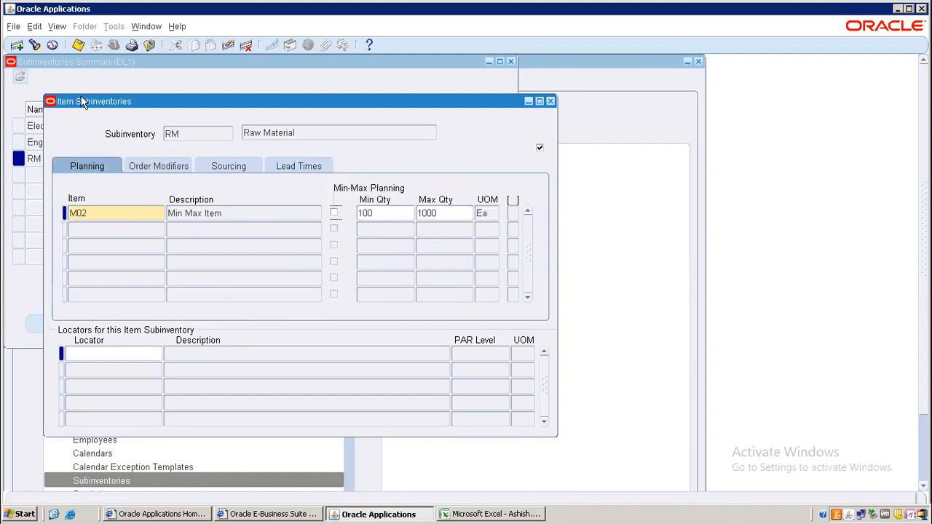
left_click(78, 47)
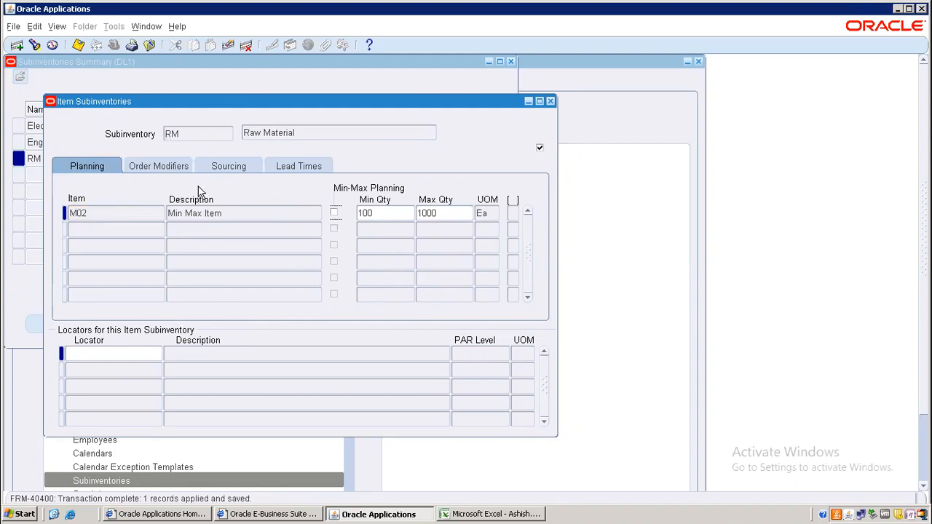
left_click(551, 102)
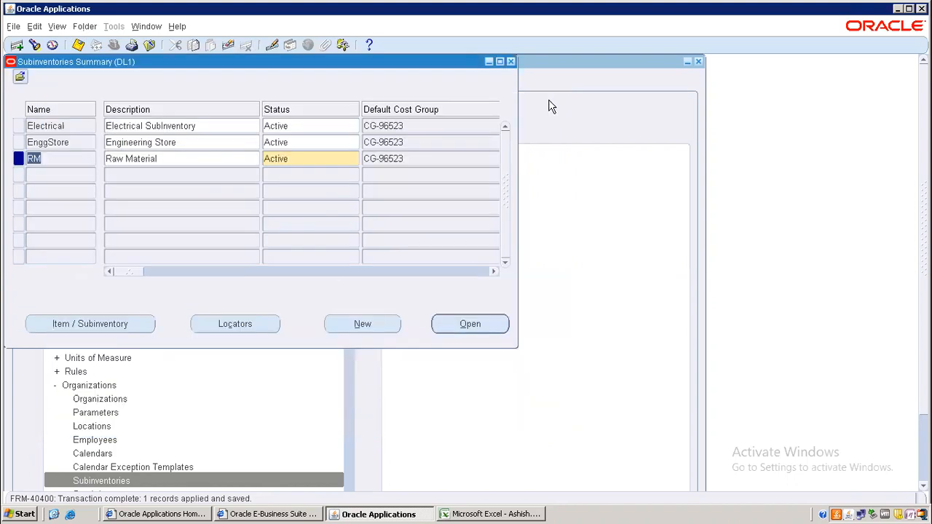
Step: Open the Min-Max Planning report request under Planning in the navigator
left_click(512, 61)
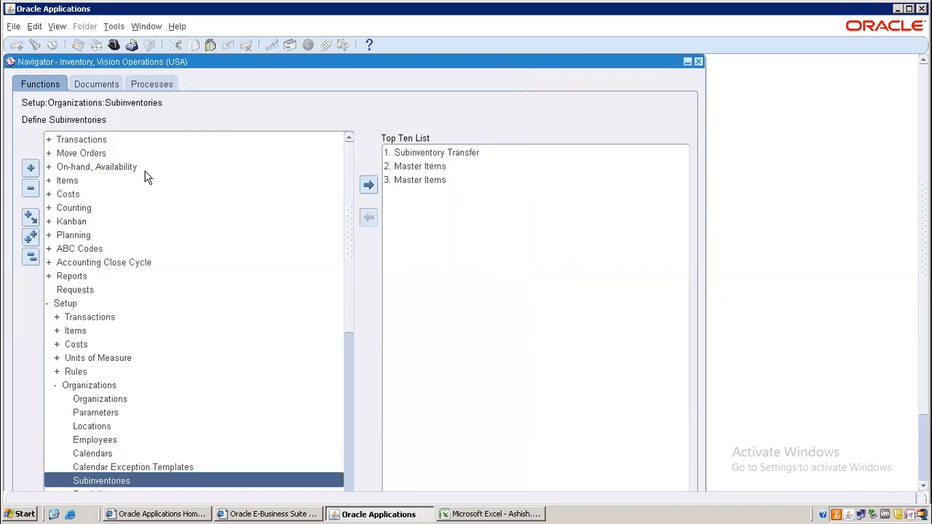
left_click(30, 257)
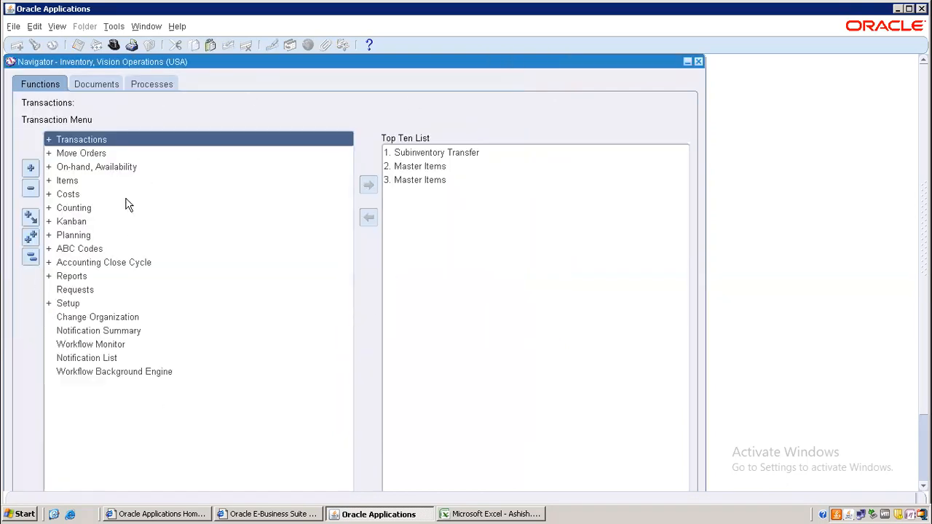
double_click(83, 242)
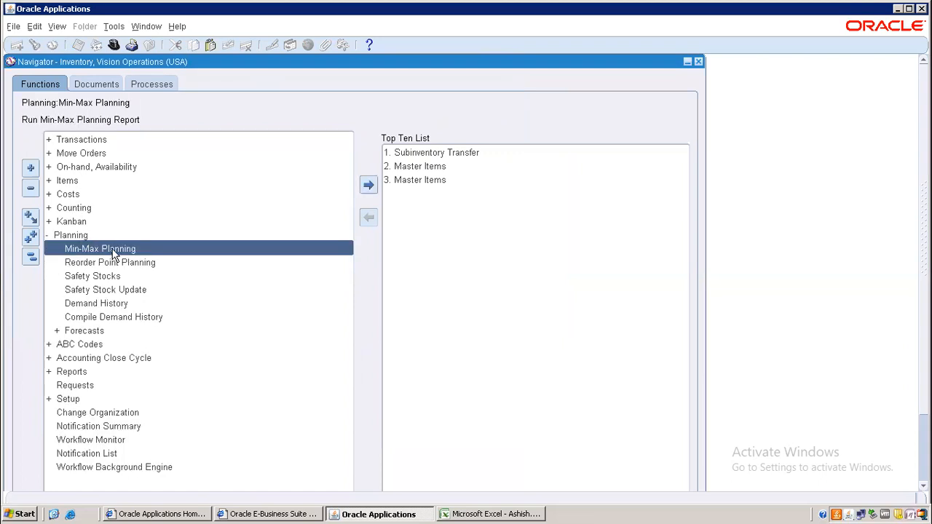
double_click(131, 246)
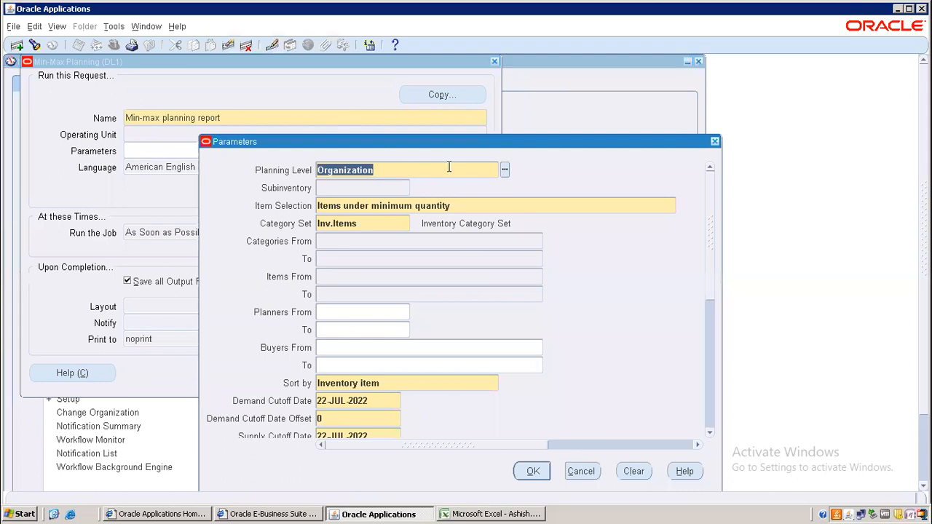
Step: Set the planning level to Subinventory and Restock to Yes, then confirm the parameters
left_click(505, 170)
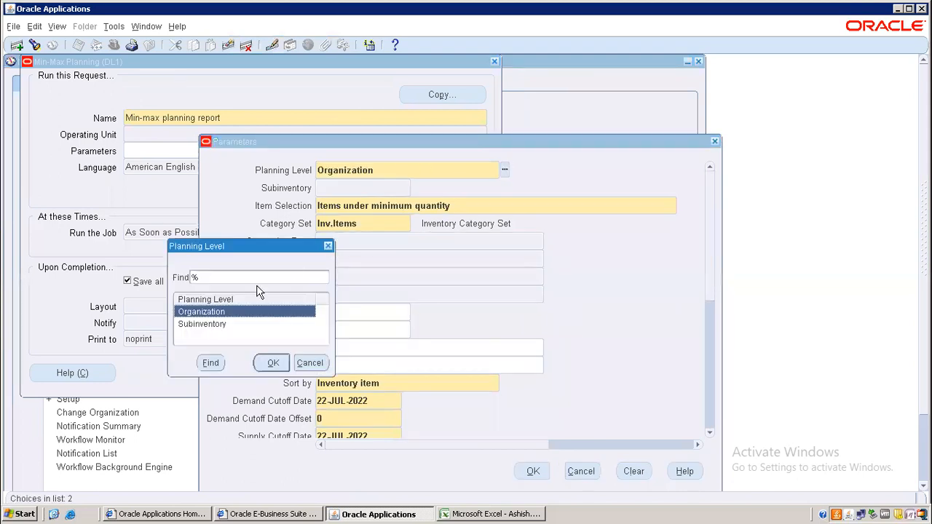
left_click(196, 324)
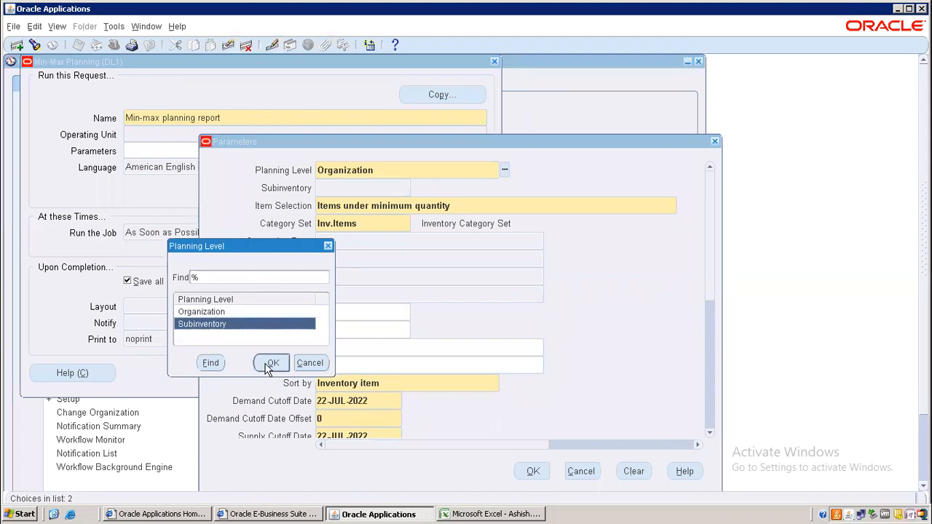
left_click(271, 363)
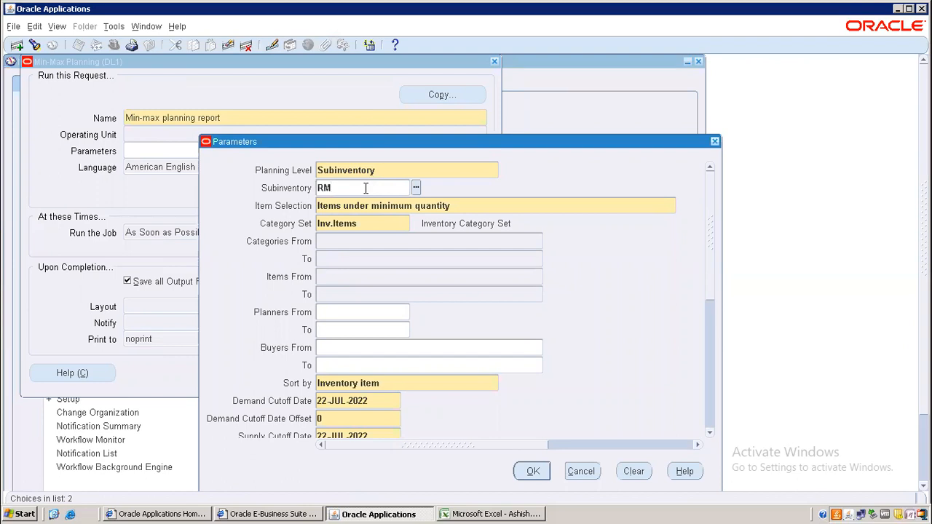
key("BackSpace")
key("BackSpace")
left_click_drag(707, 271, 710, 334)
double_click(331, 343)
key("BackSpace")
type("Y")
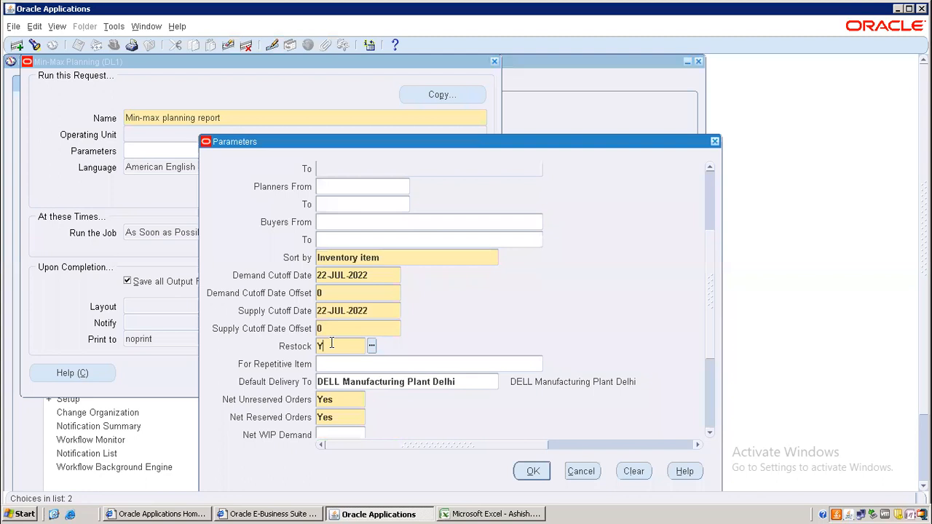
key("Tab")
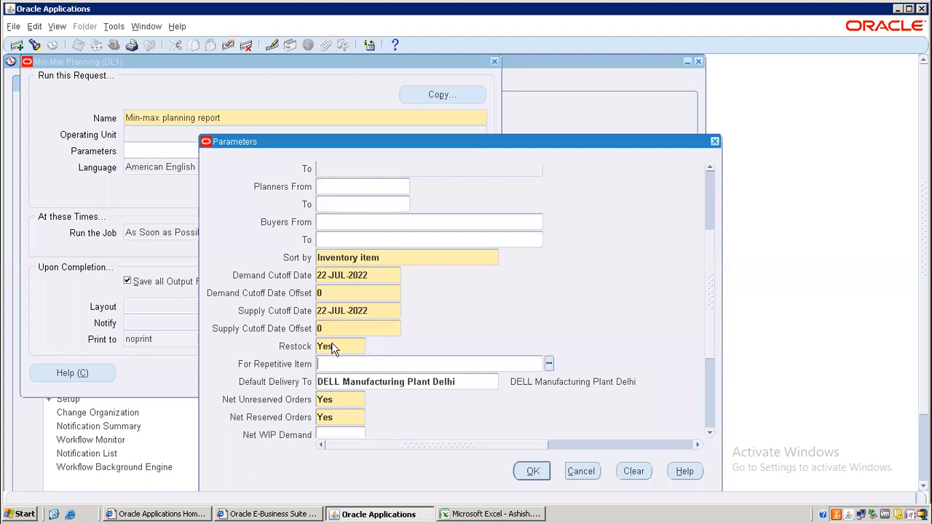
left_click(533, 474)
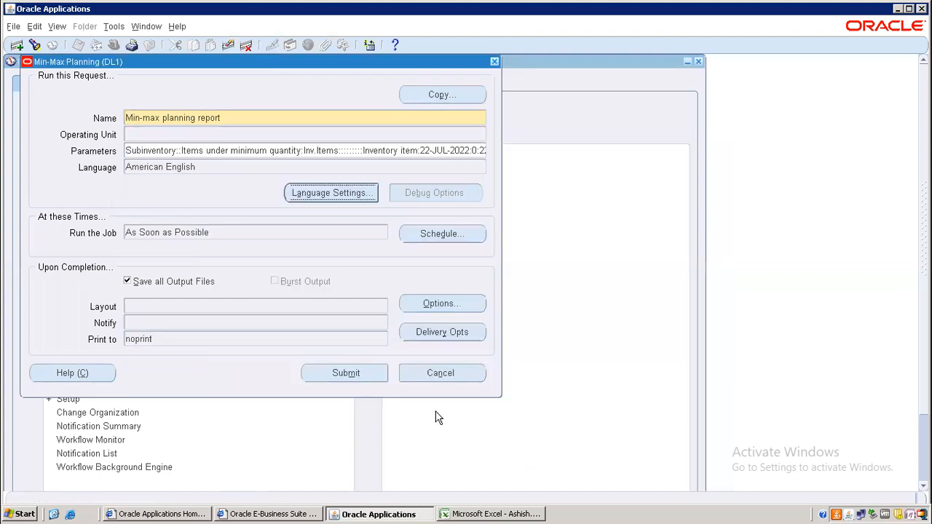
Step: Submit the min-max request and refresh the requests list to check its status
left_click(352, 375)
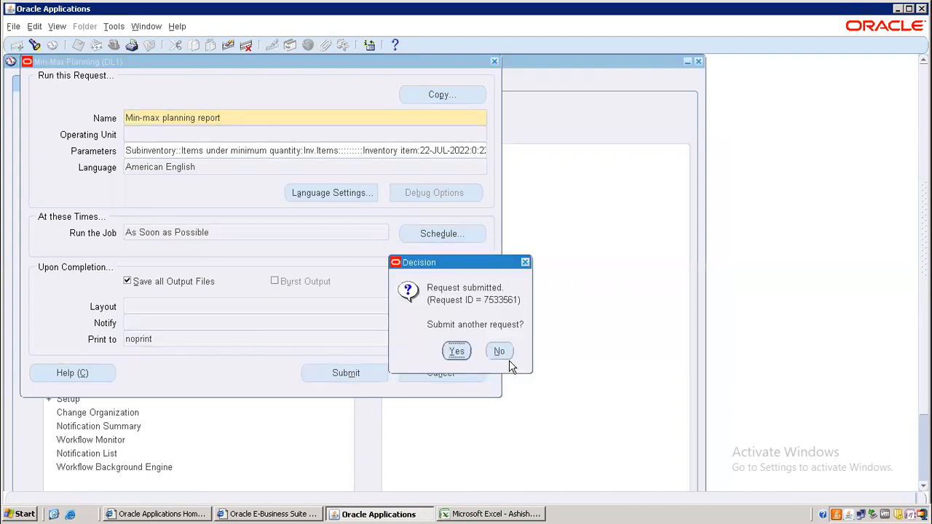
left_click(499, 351)
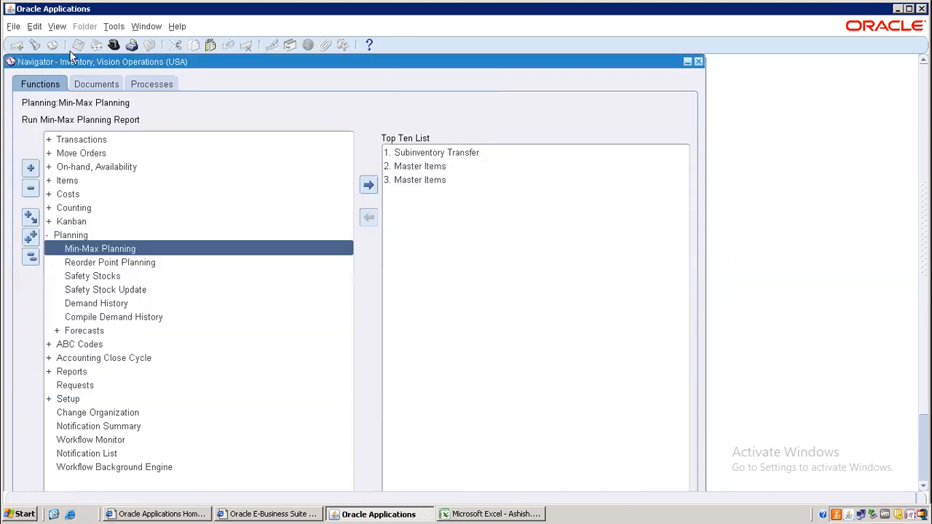
left_click(57, 28)
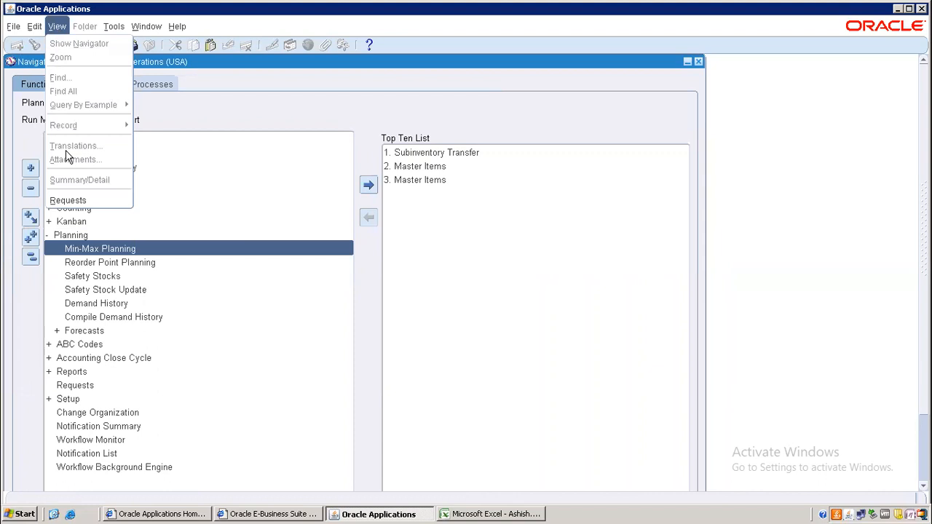
left_click(68, 200)
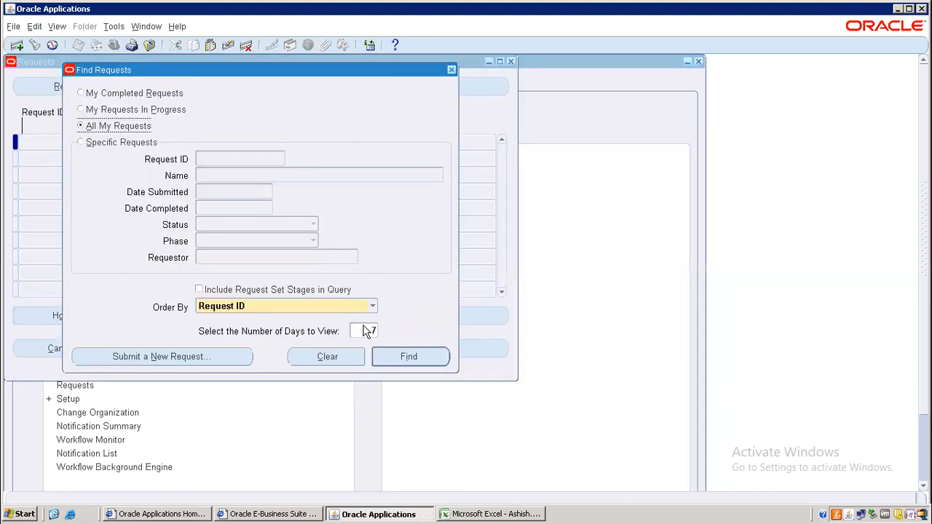
left_click(399, 356)
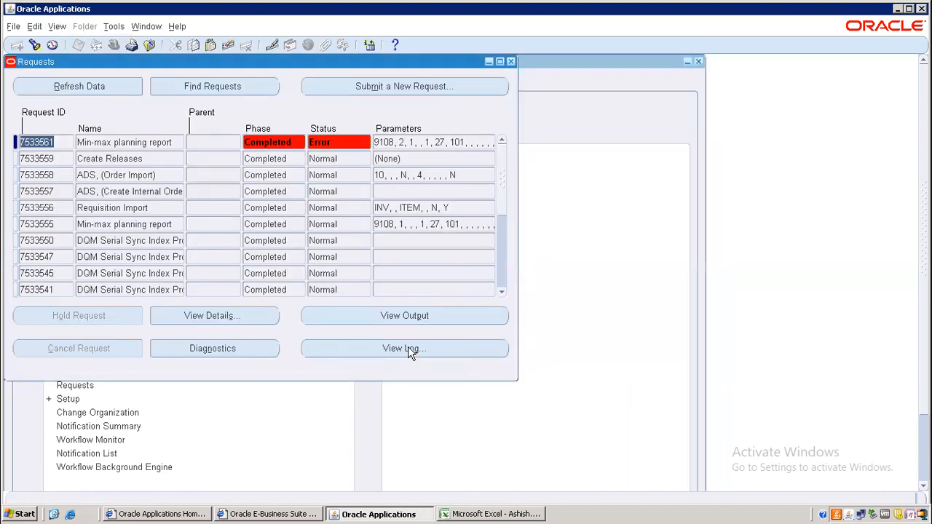
left_click(98, 88)
left_click(97, 86)
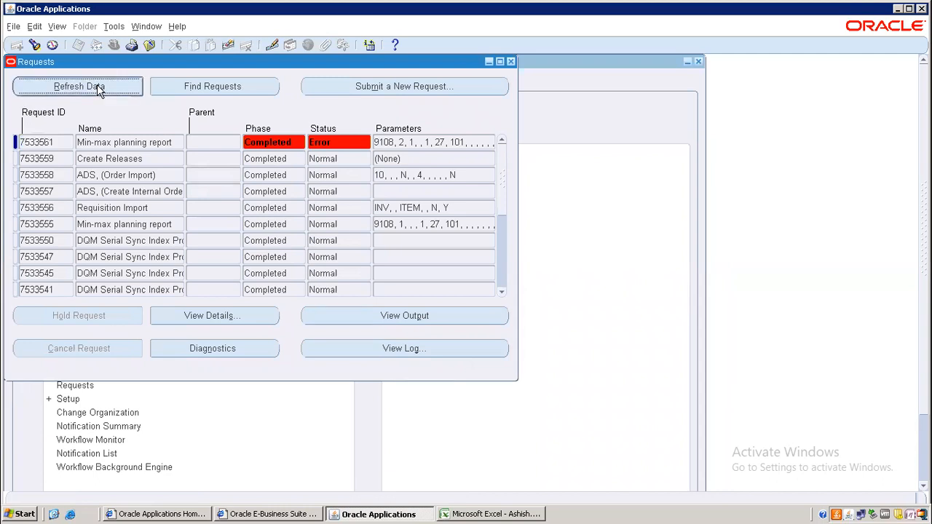
left_click(396, 352)
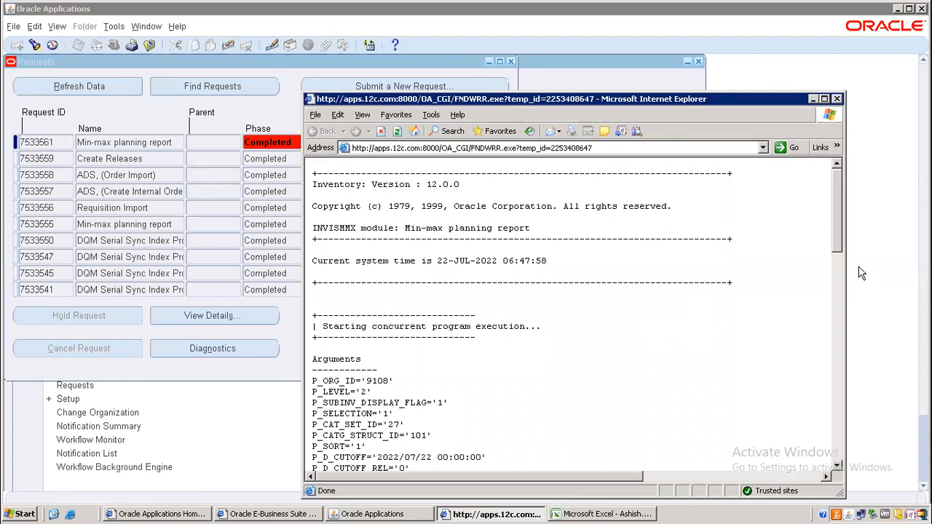
scroll(837, 265, "down", 2)
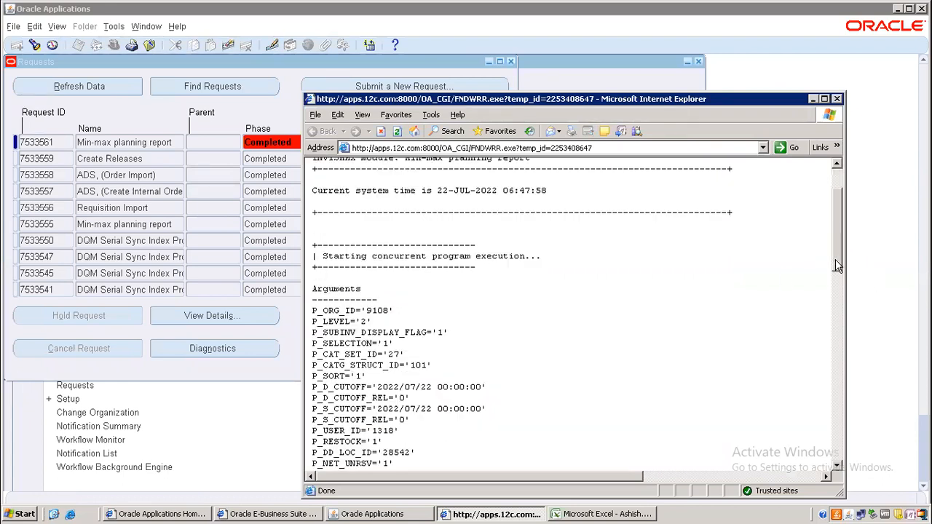
left_click_drag(837, 282, 838, 318)
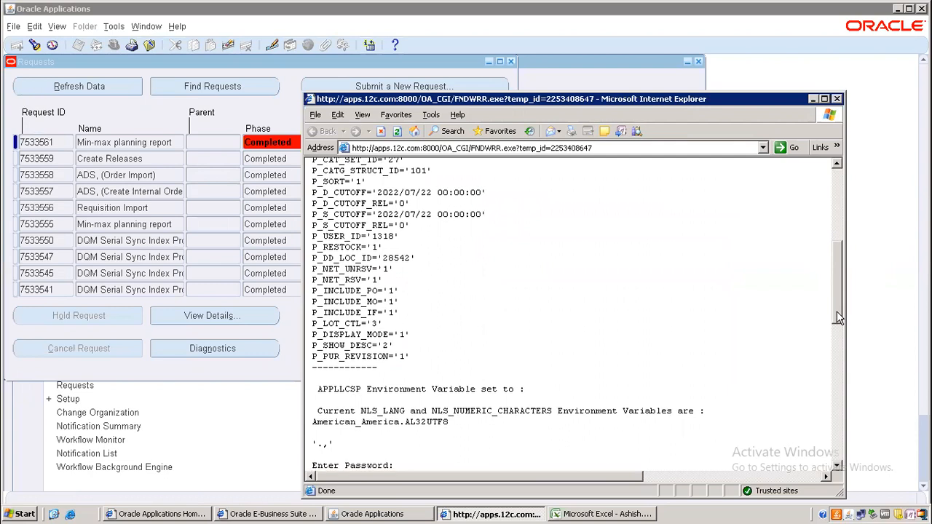
left_click_drag(837, 319, 837, 347)
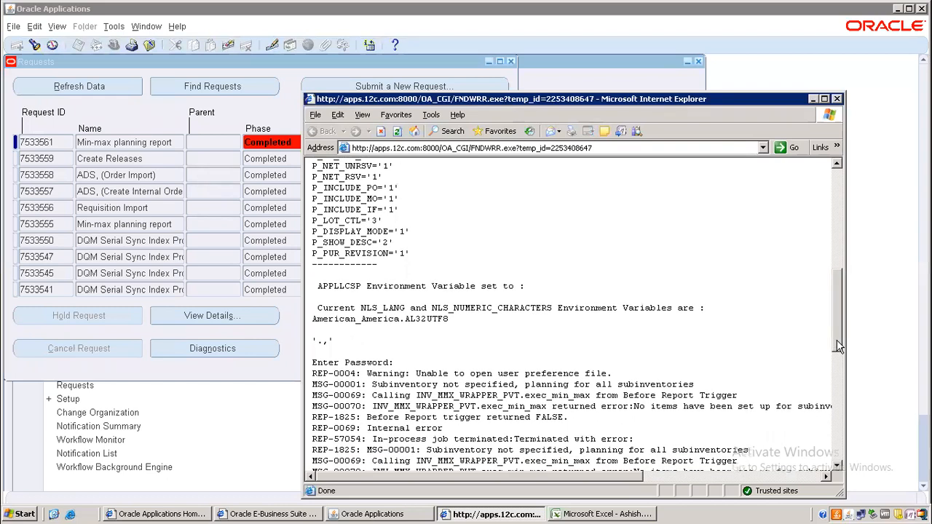
left_click_drag(836, 344, 836, 348)
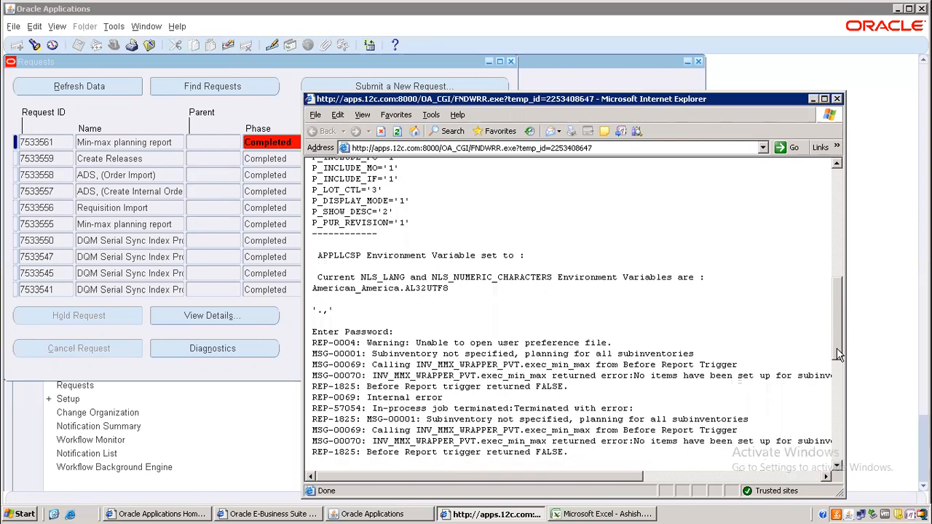
left_click(837, 99)
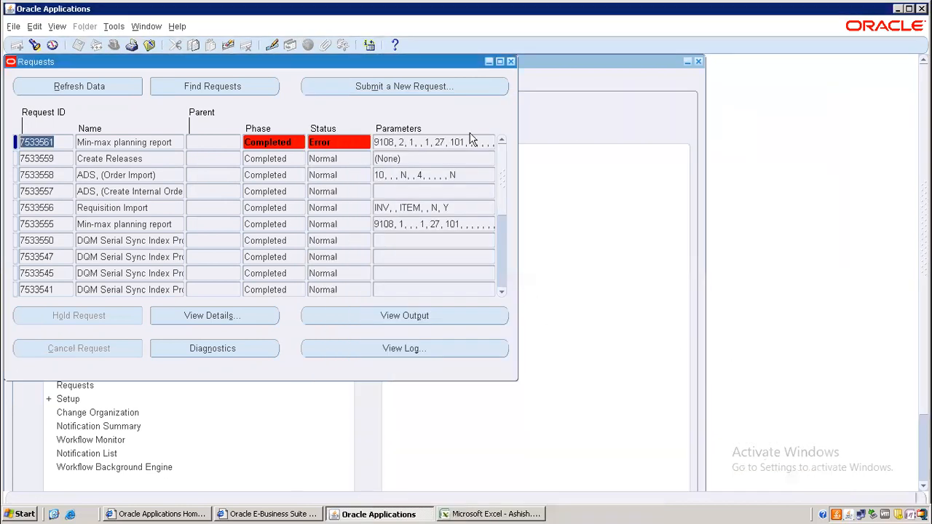
left_click(138, 142)
key("ctrl+c")
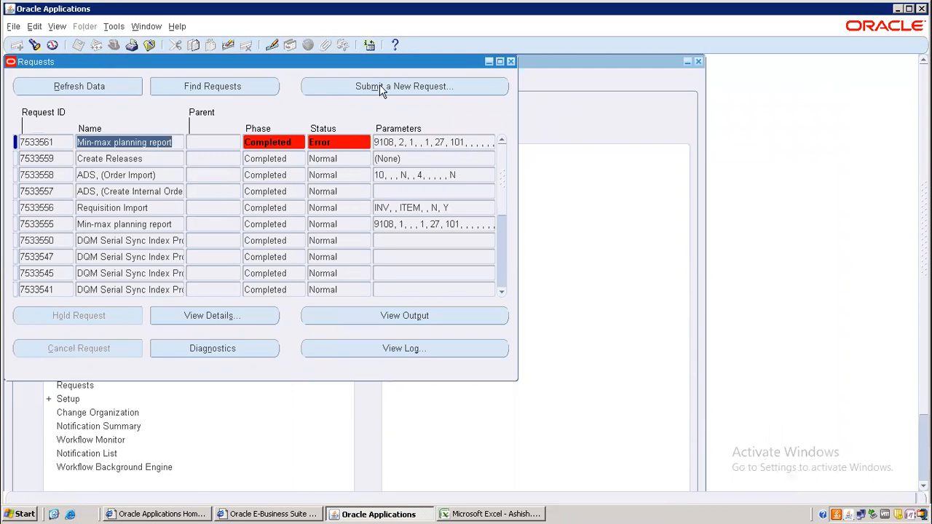
Step: Start a single request for the Min-max planning report
left_click(361, 89)
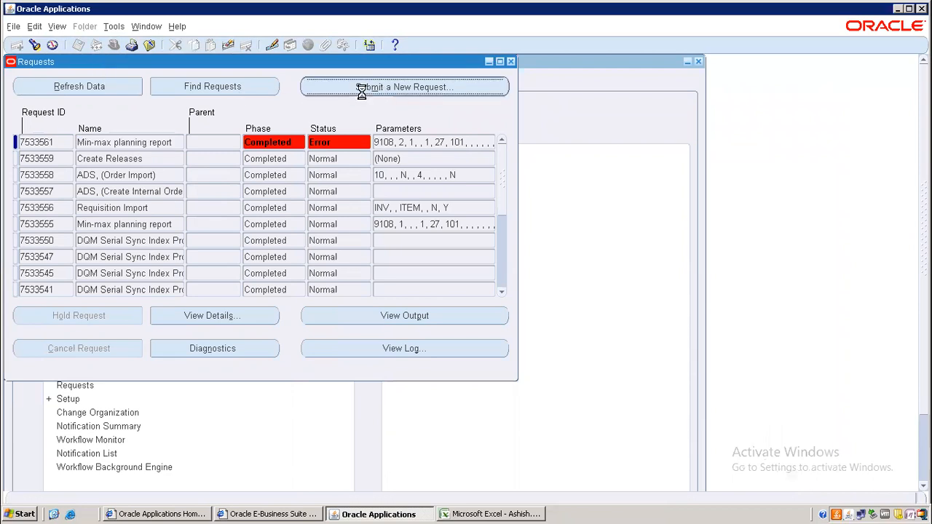
left_click(249, 292)
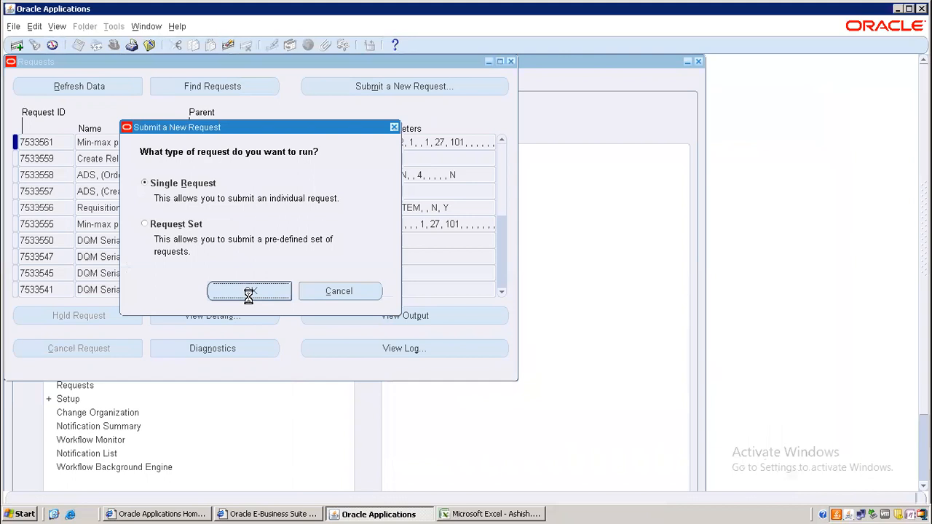
key("ctrl+v")
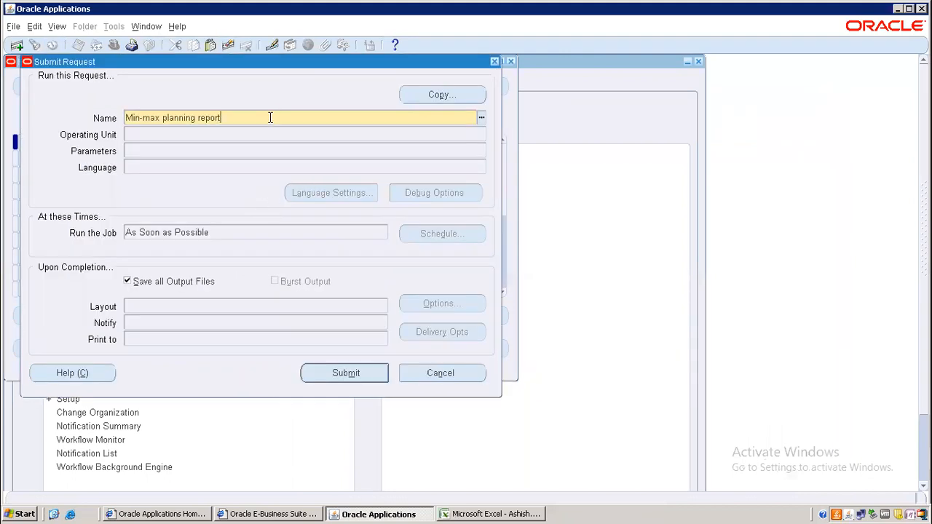
key("Tab")
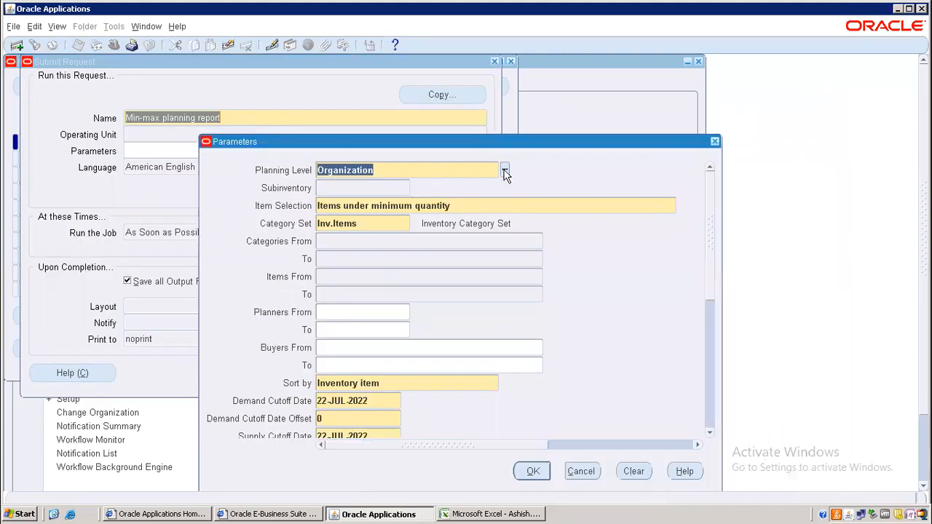
Step: Choose Subinventory planning level with subinventory RM Raw Material
left_click(505, 170)
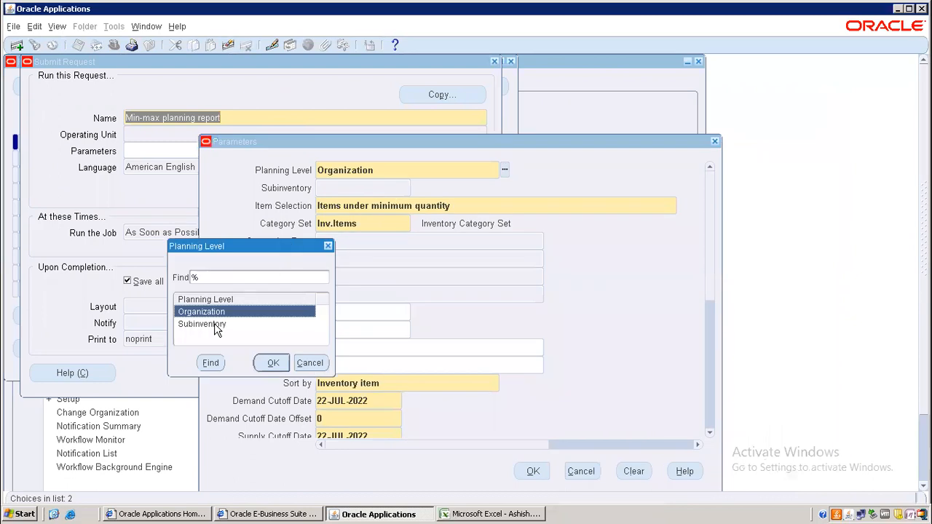
left_click(216, 328)
left_click(273, 363)
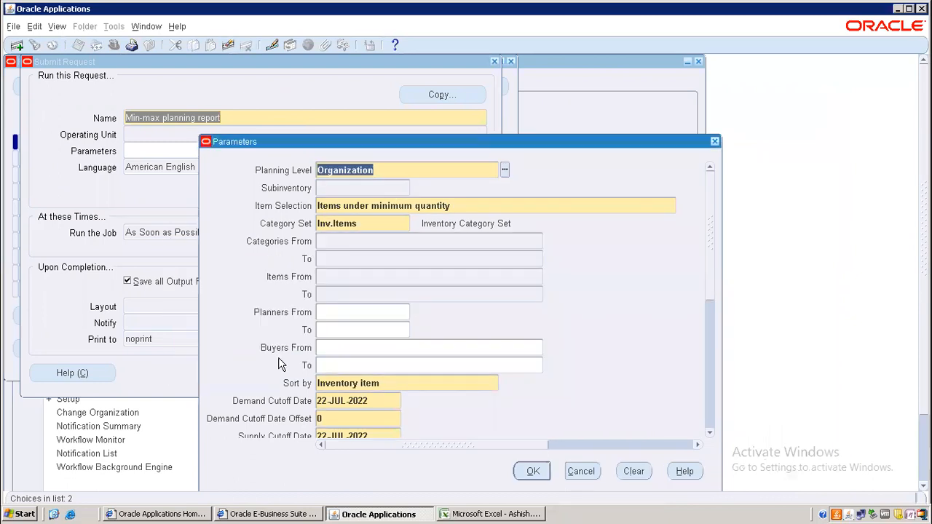
left_click(359, 187)
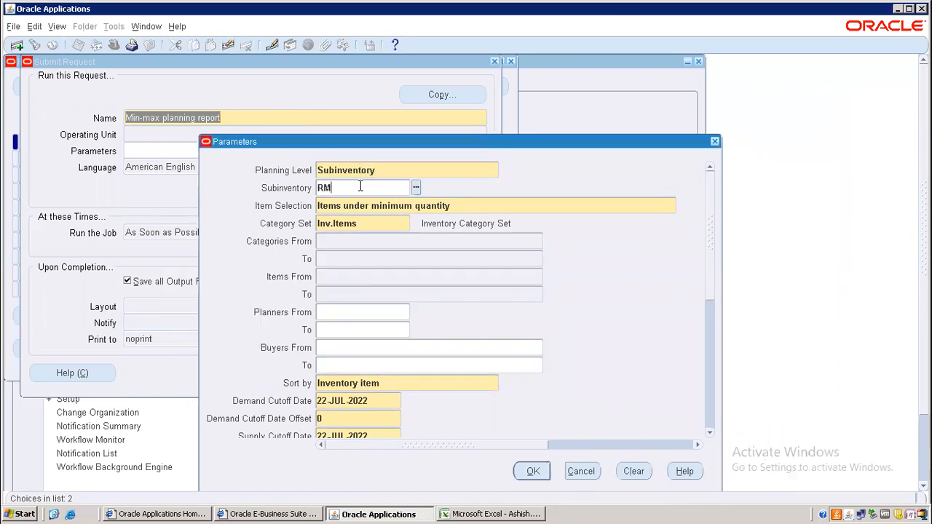
key("Tab")
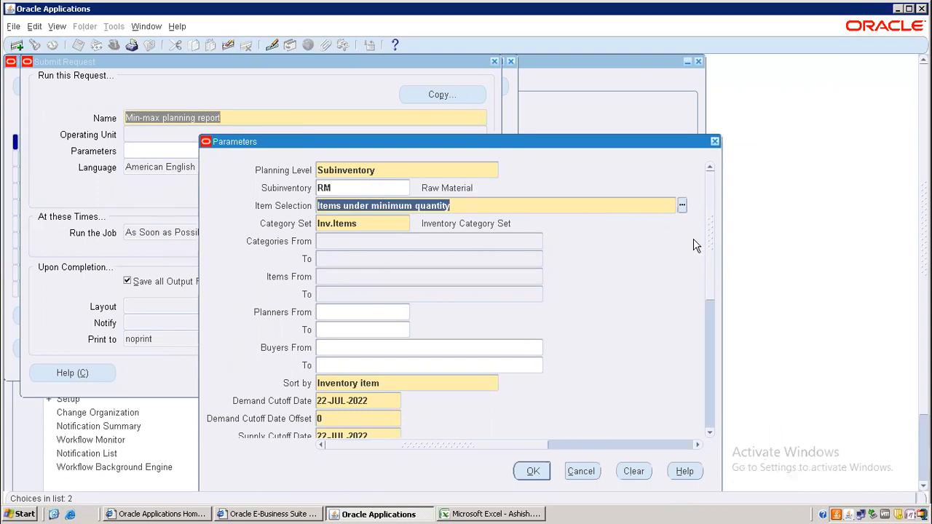
Step: Set Restock to Yes, confirm the parameters and submit the request
scroll(712, 256, "down", 5)
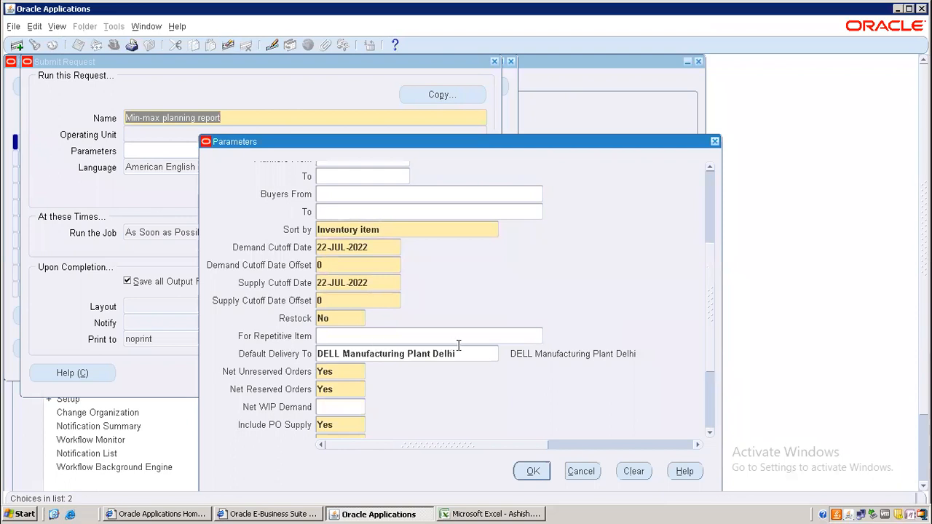
left_click(341, 319)
key("BackSpace")
key("Tab")
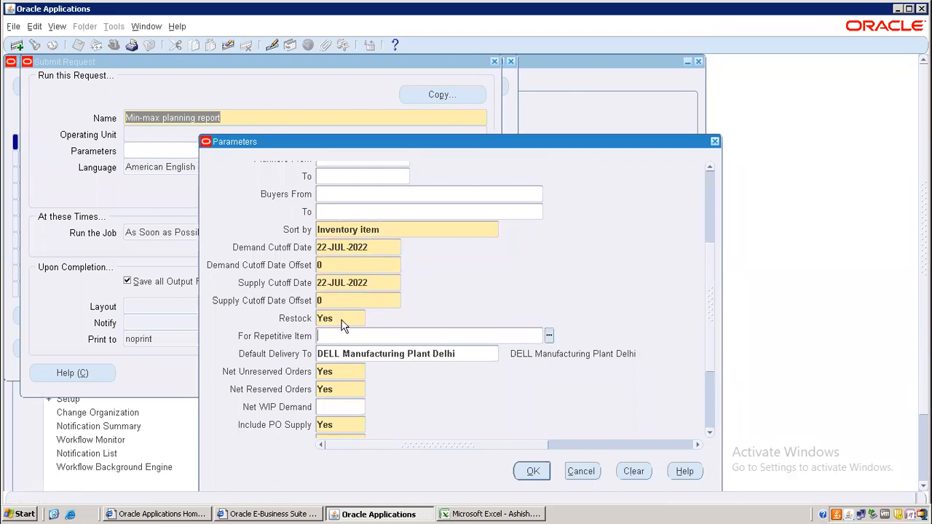
left_click_drag(707, 329, 708, 404)
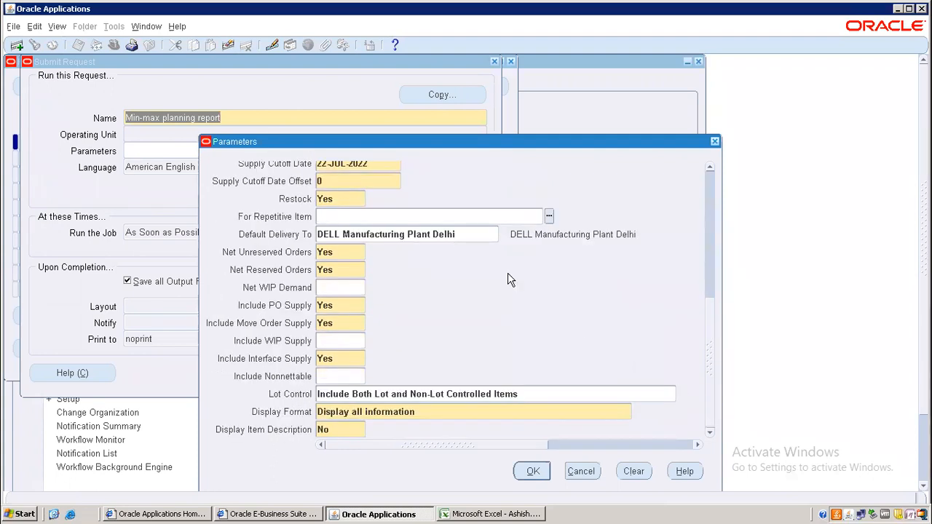
left_click(530, 473)
left_click(333, 373)
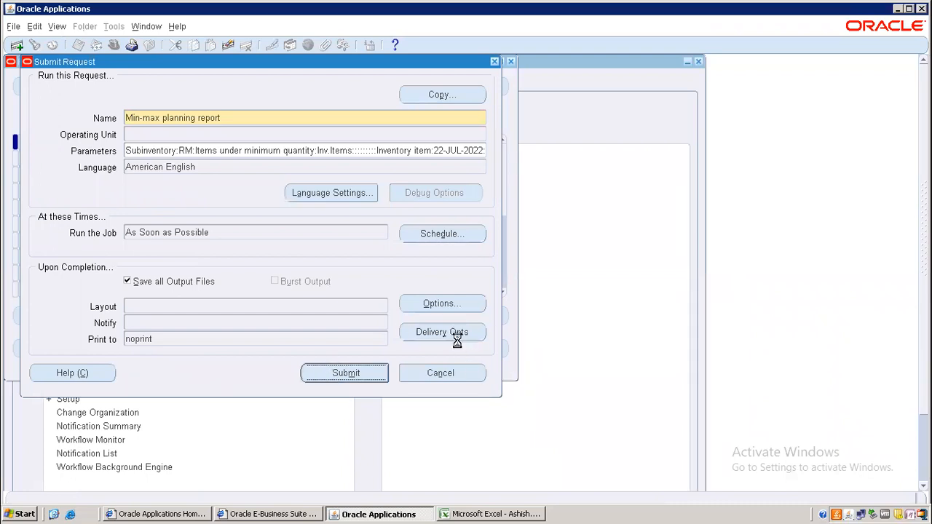
Step: Refresh request 7533562 until it shows Completed Normal, then view its output
left_click(506, 354)
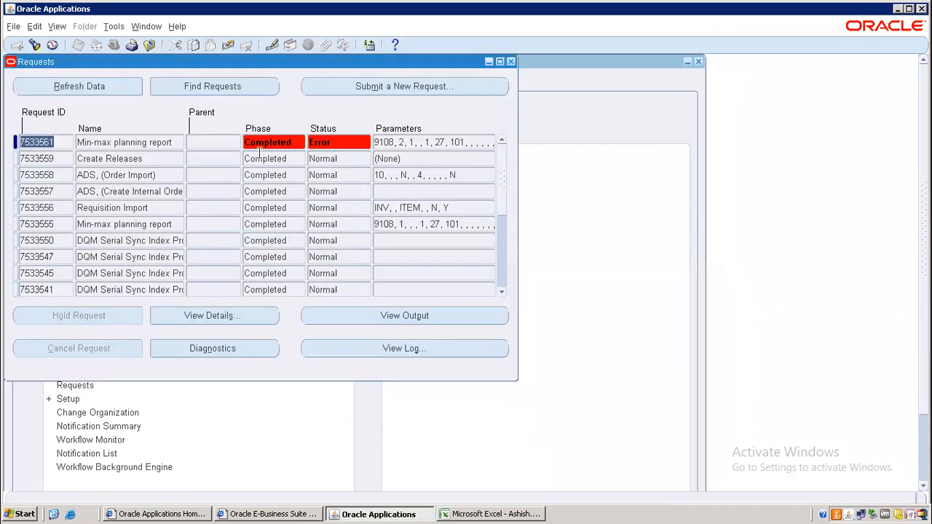
left_click(80, 89)
left_click(79, 87)
left_click(79, 86)
left_click(80, 86)
left_click(79, 87)
left_click(79, 87)
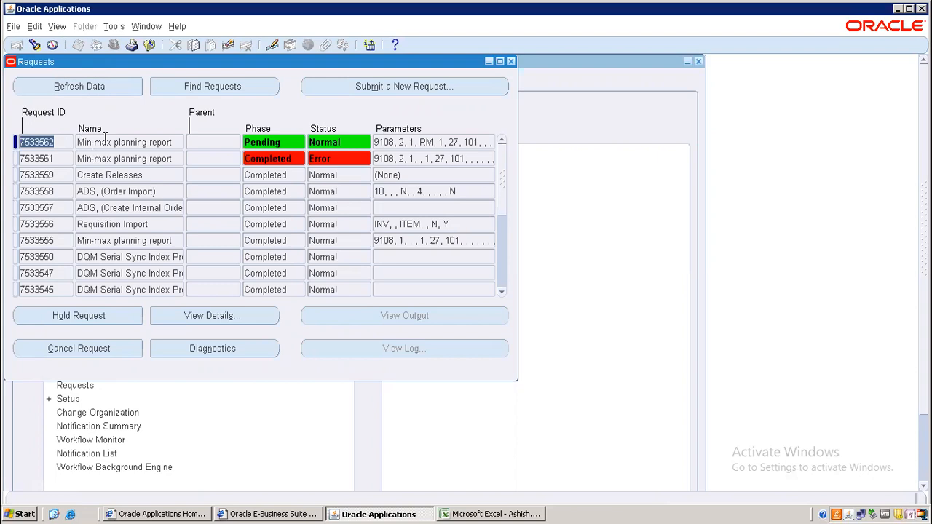
left_click(86, 85)
left_click(86, 87)
left_click(86, 87)
left_click(145, 145)
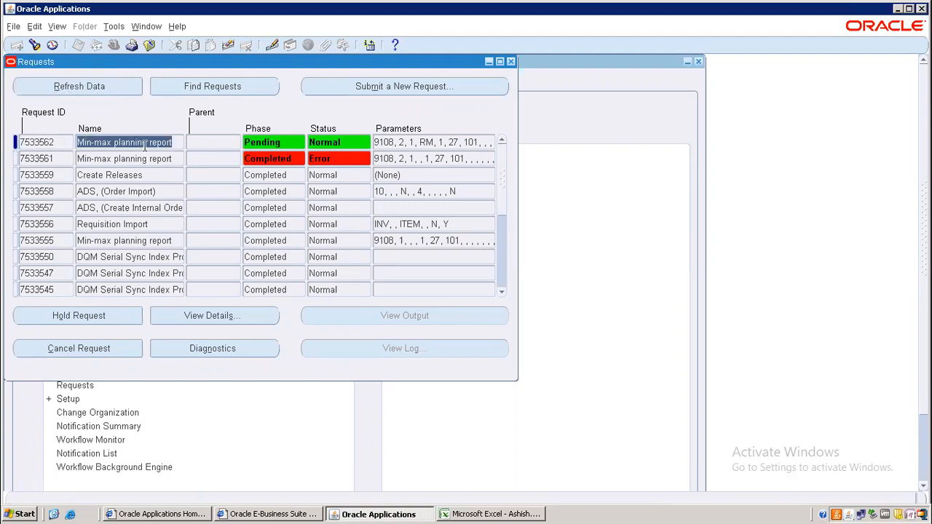
left_click(104, 85)
left_click(105, 86)
left_click(105, 86)
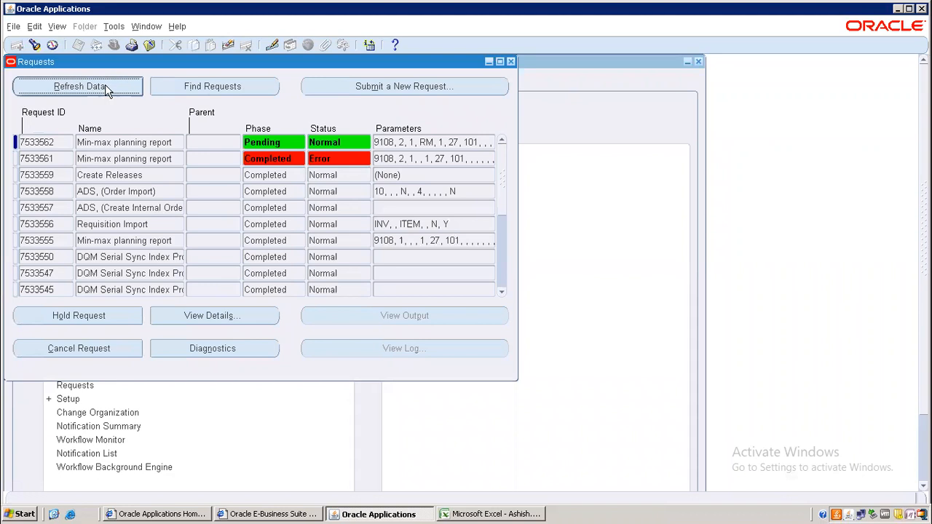
left_click(73, 88)
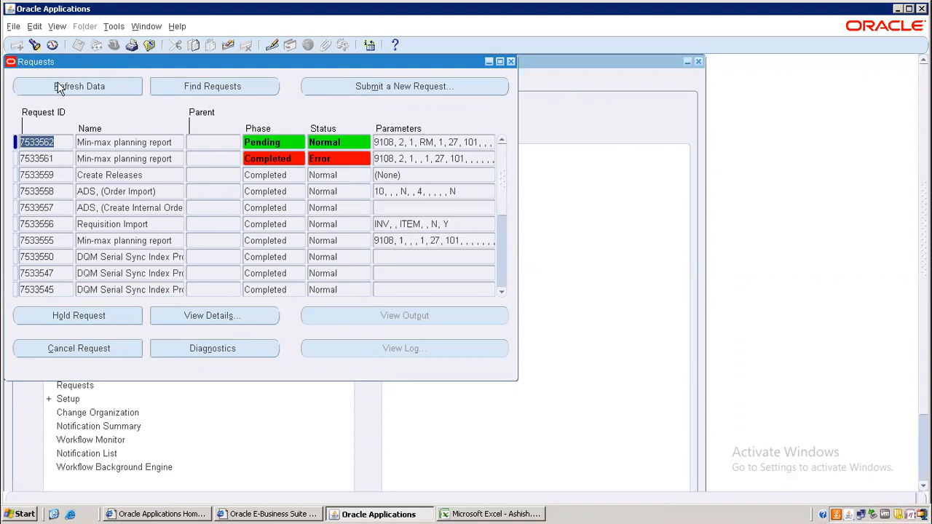
left_click(60, 87)
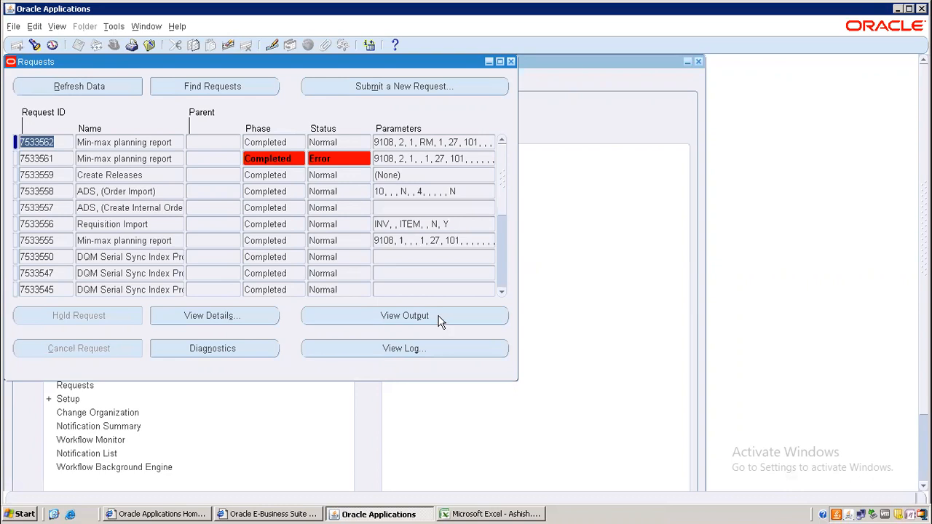
left_click(439, 317)
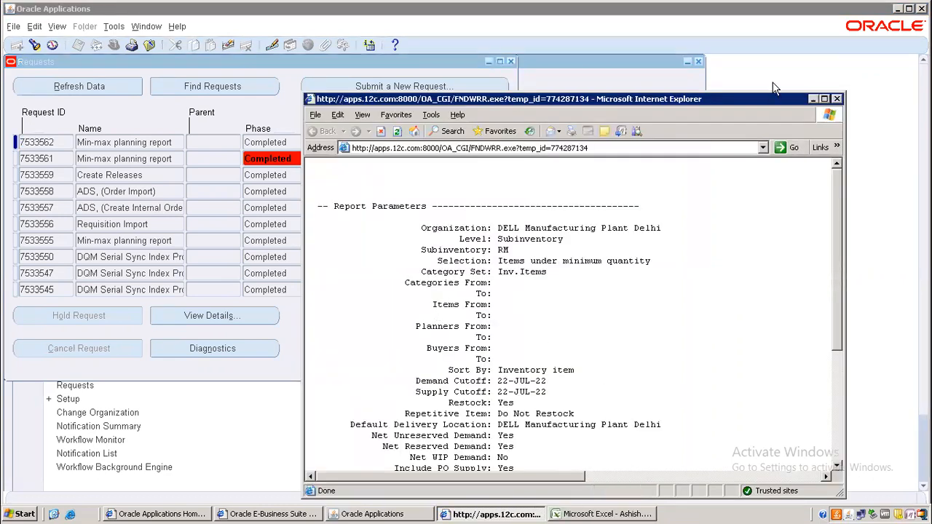
Step: Check the full-screen Min Max Report output for its RM subinventory and restock Yes parameters, then close it
left_click(823, 98)
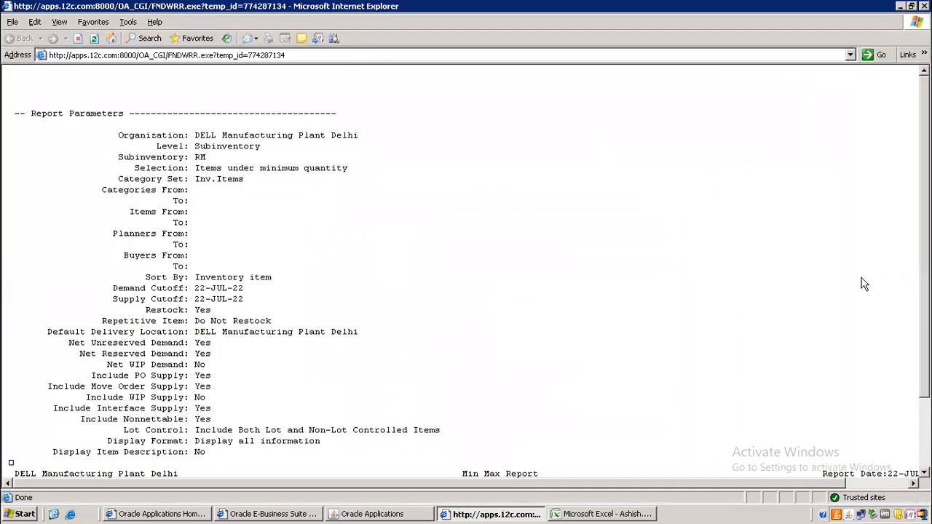
scroll(466, 270, "down", 3)
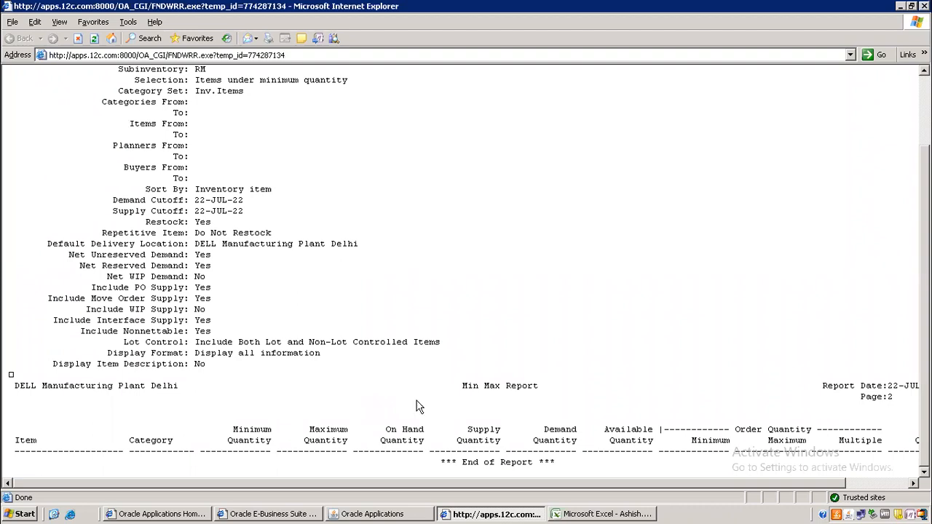
left_click_drag(692, 481, 442, 486)
scroll(465, 277, "up", 3)
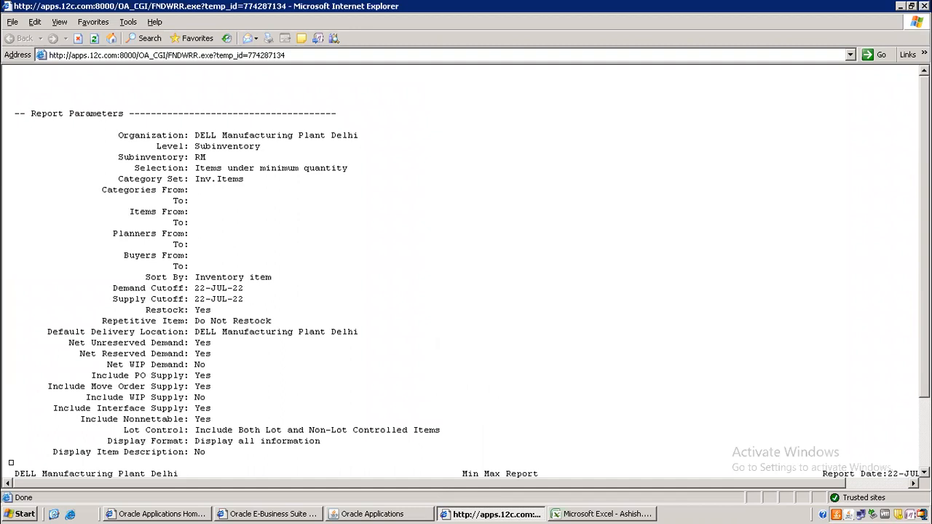
left_click(924, 6)
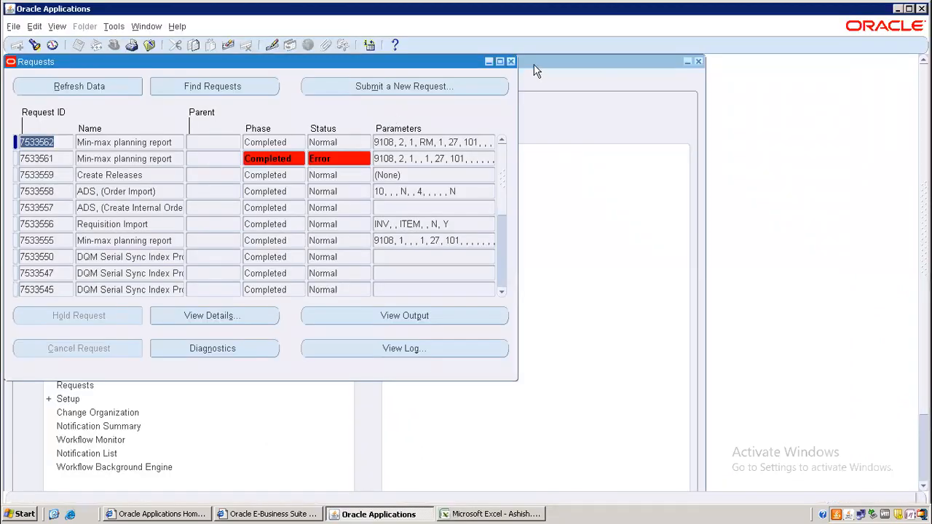
Step: Close Requests and open the Subinventories form under Setup > Organizations
left_click(511, 62)
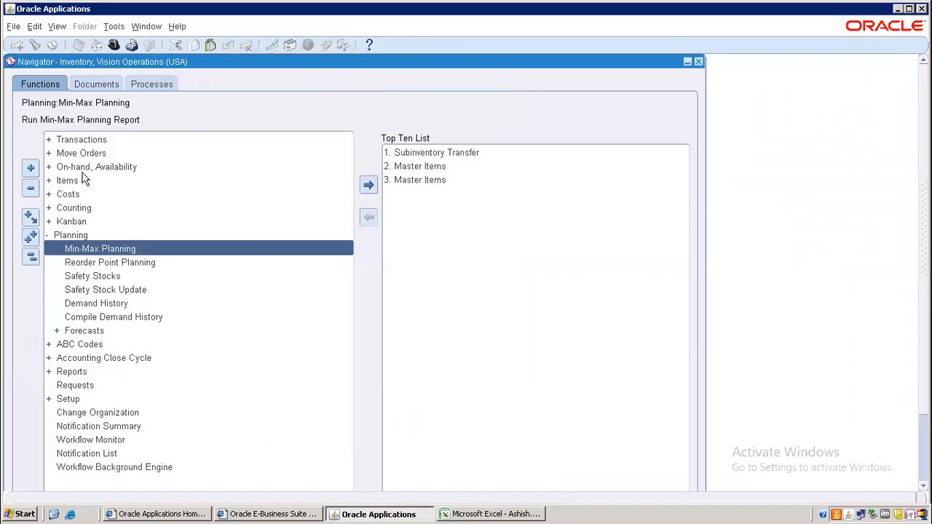
left_click(31, 258)
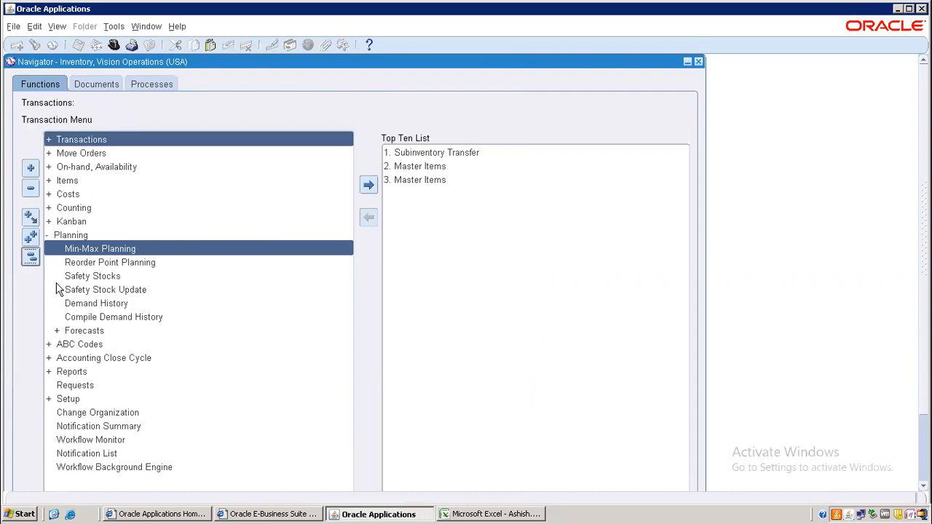
double_click(68, 304)
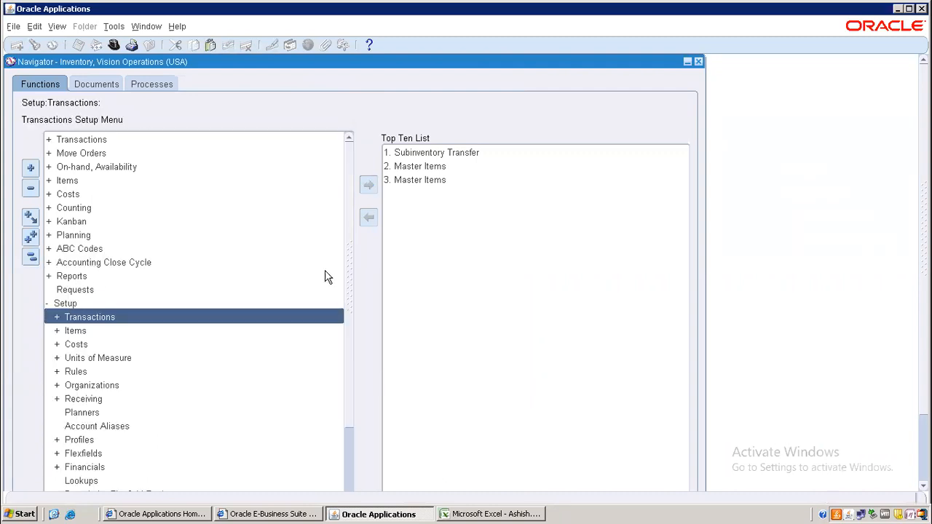
left_click_drag(346, 267, 346, 366)
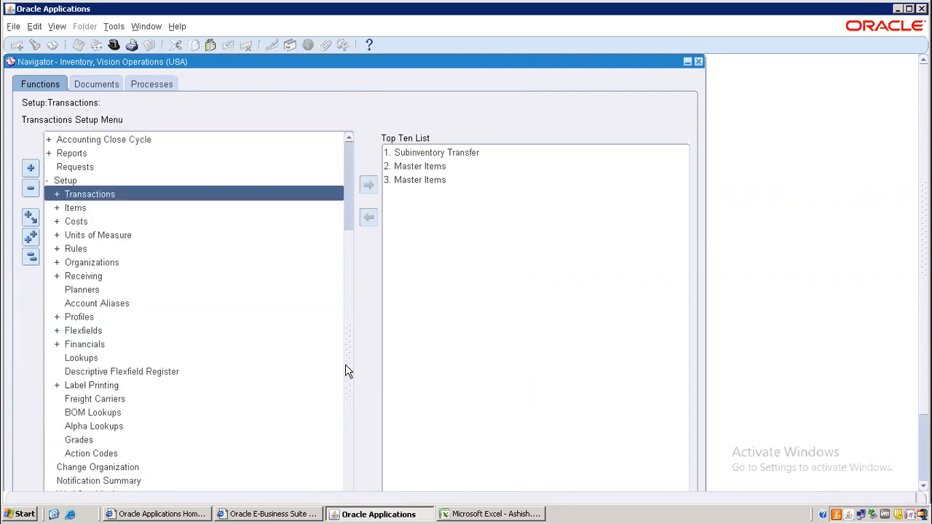
double_click(102, 266)
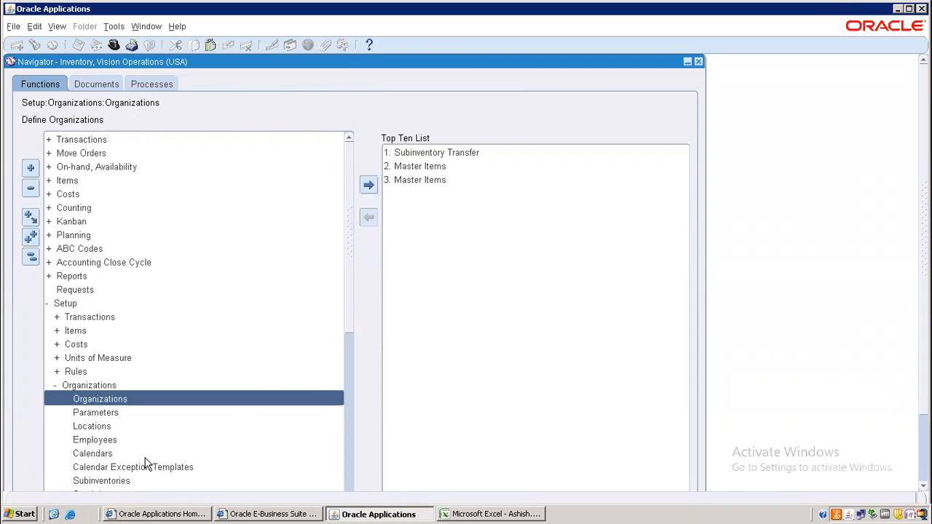
double_click(120, 480)
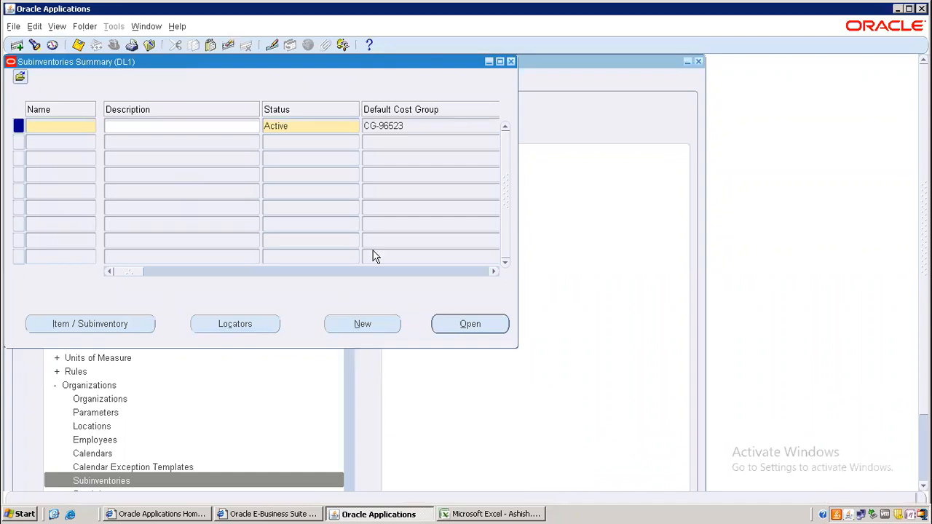
Step: Query all subinventories and open RM's Item / Subinventory settings, showing M02 with Min 100, Max 1000
key("F11")
key("ctrl+F11")
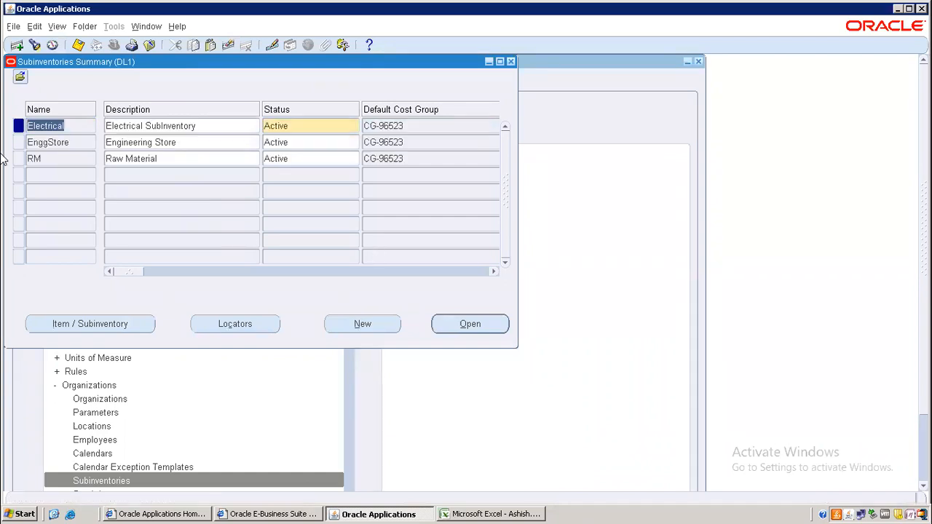
left_click(61, 162)
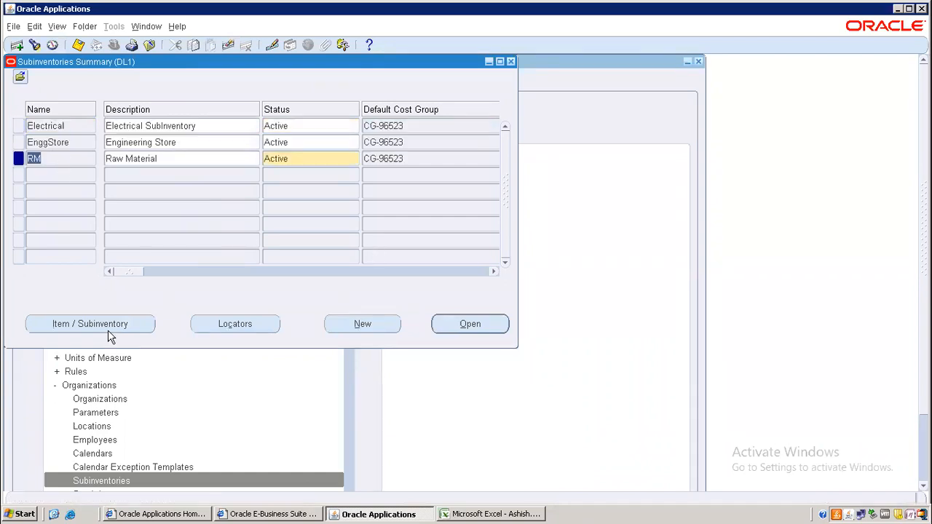
left_click(106, 324)
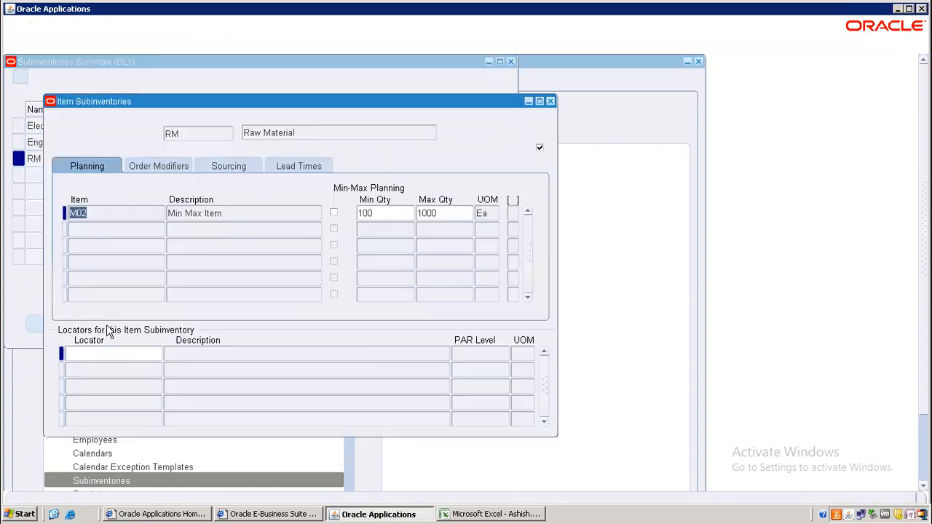
Step: Enable Min-Max Planning for item M02 in RM and save
left_click(332, 213)
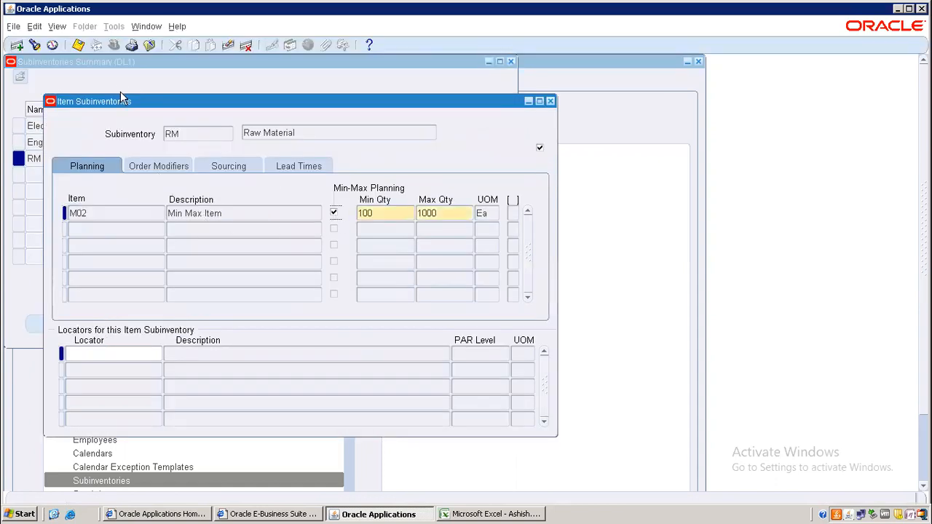
left_click(79, 45)
left_click(79, 46)
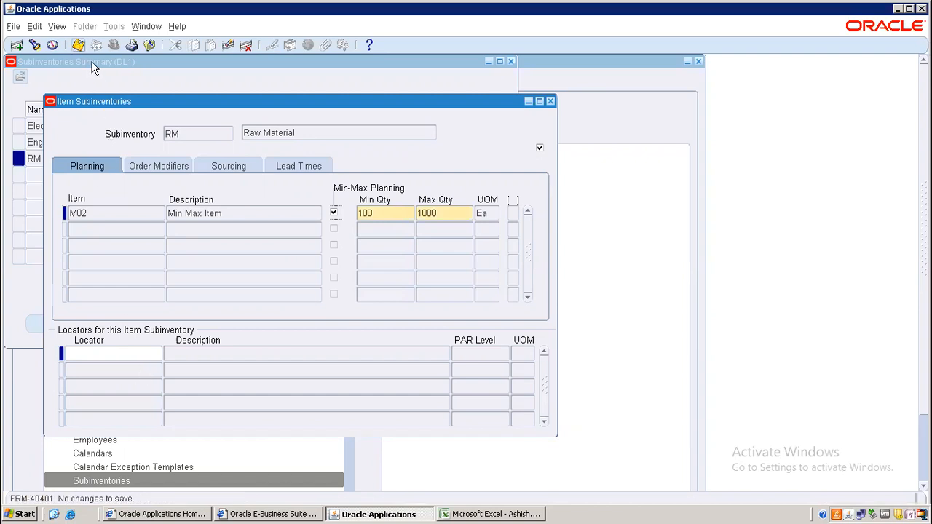
Step: Reopen RM's item settings and check M02's order quantities 300–400, sourcing and blank lead times
left_click(549, 101)
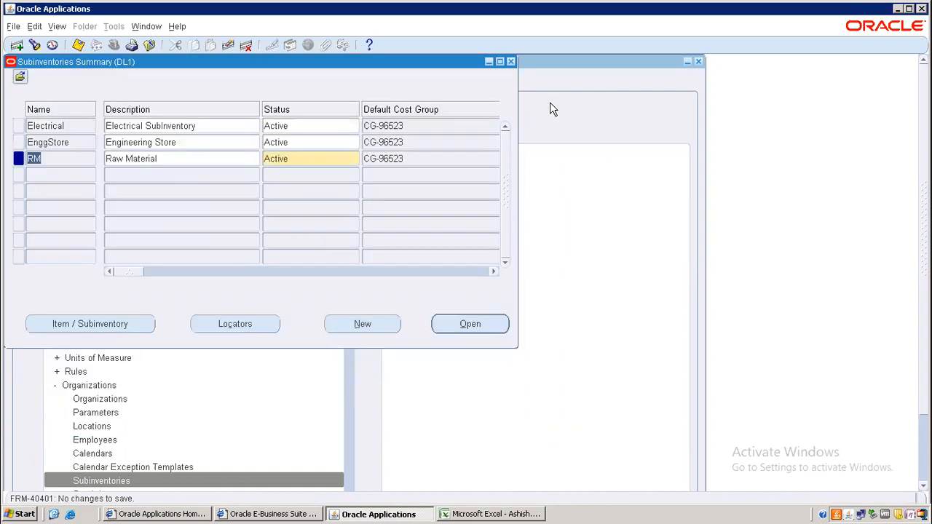
left_click(102, 326)
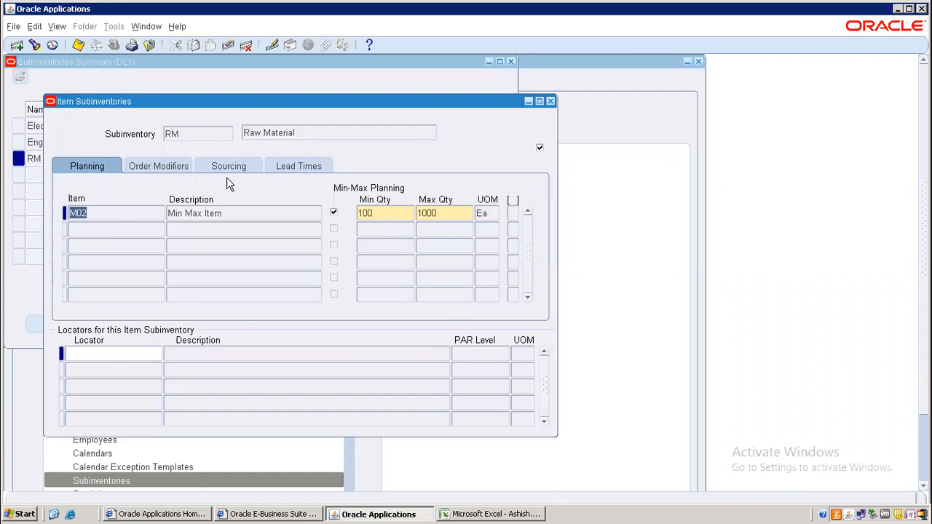
left_click(192, 168)
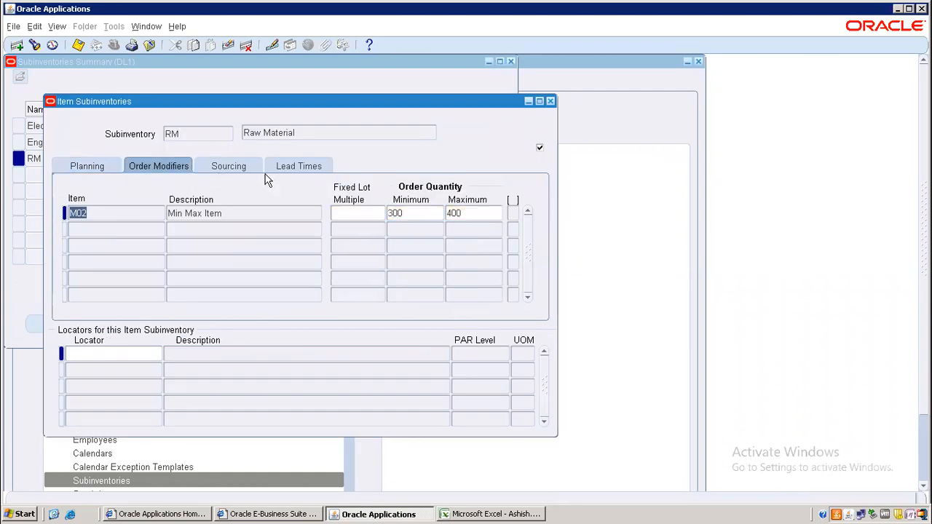
left_click(247, 169)
left_click(309, 169)
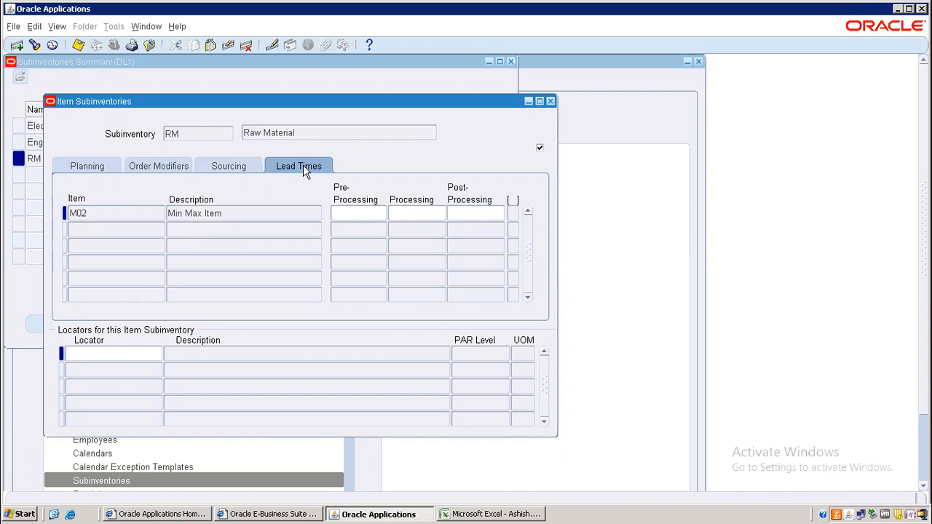
Step: Close the Item Subinventories and Subinventories Summary forms and collapse the Inventory Navigator tree
left_click(550, 102)
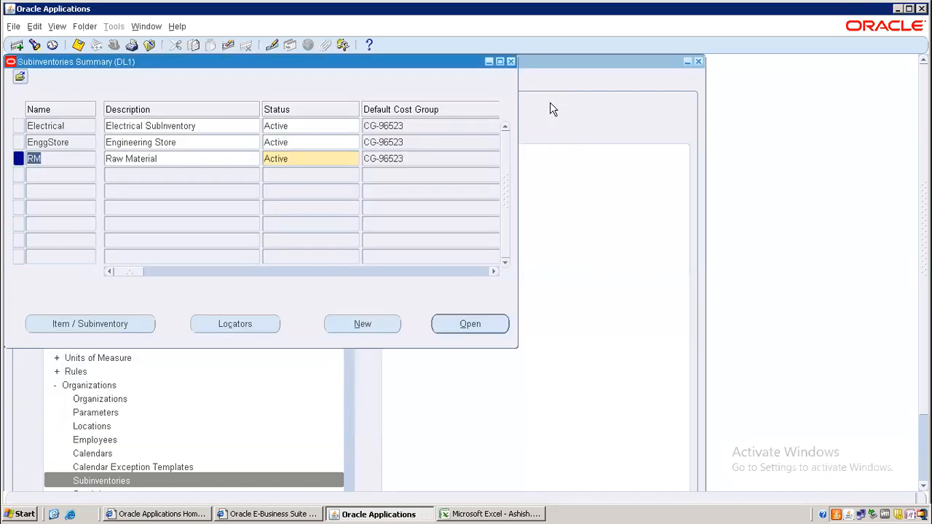
left_click(512, 64)
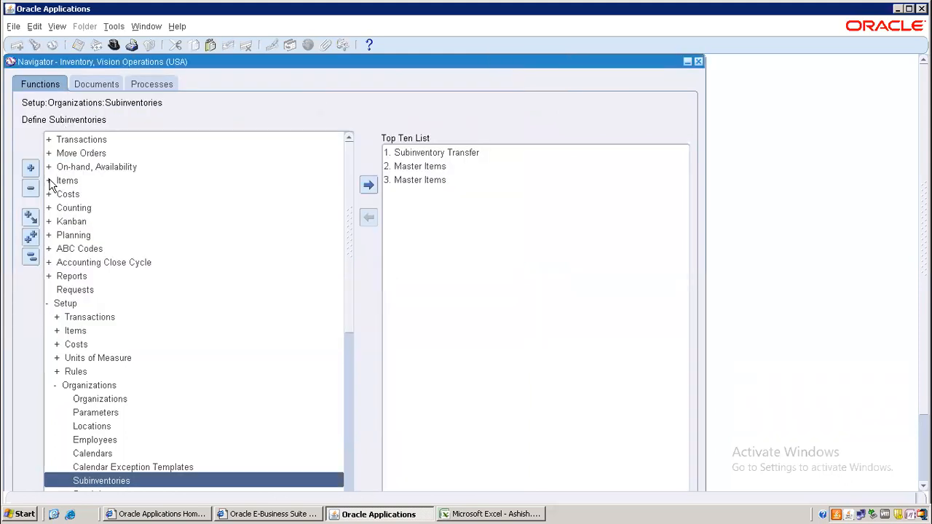
left_click(30, 256)
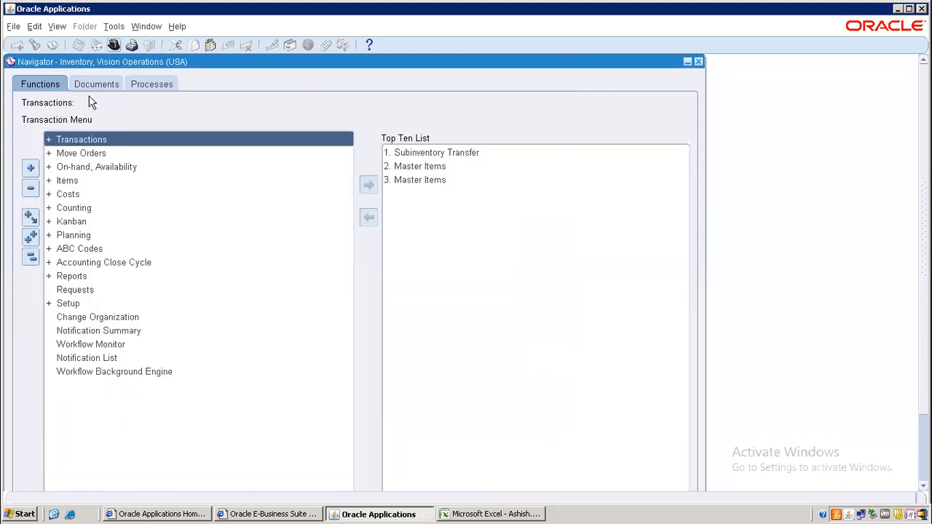
Step: Start a Min-Max Planning request with Planning Level set to Subinventory
double_click(84, 234)
double_click(96, 248)
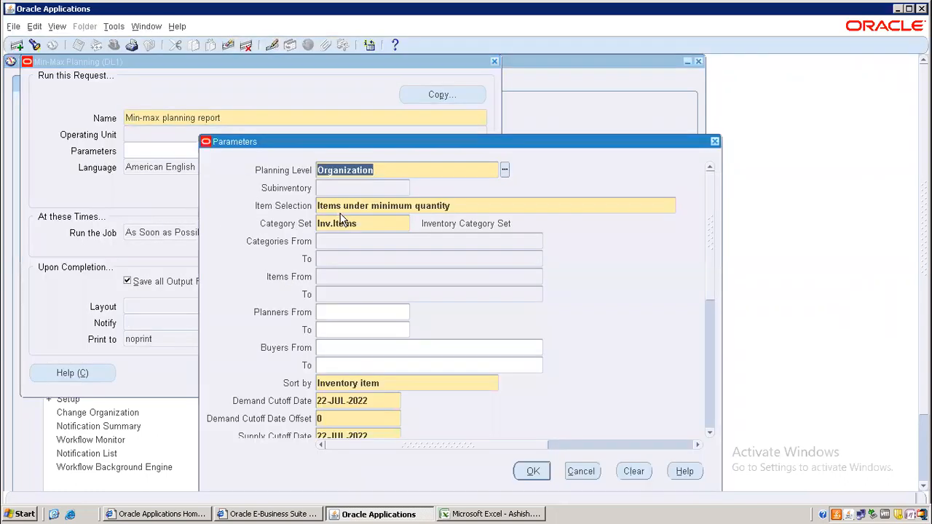
left_click(504, 169)
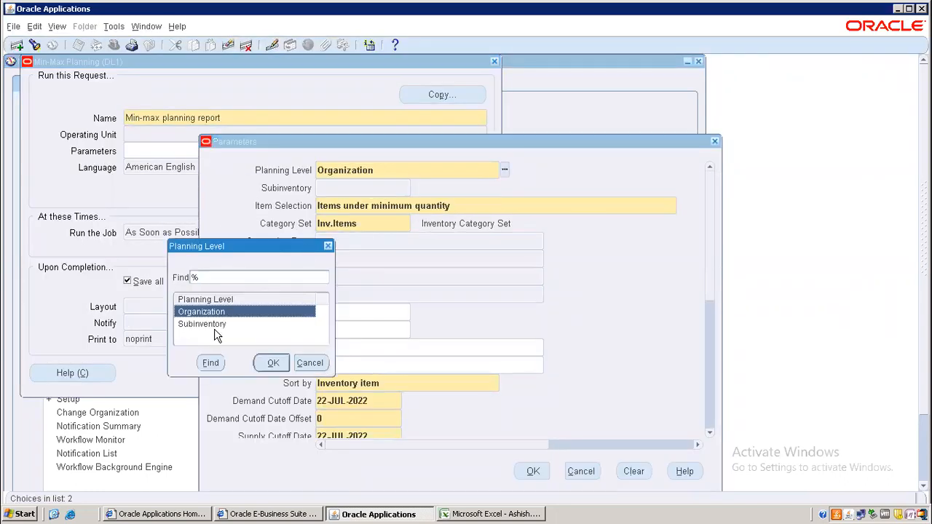
double_click(215, 324)
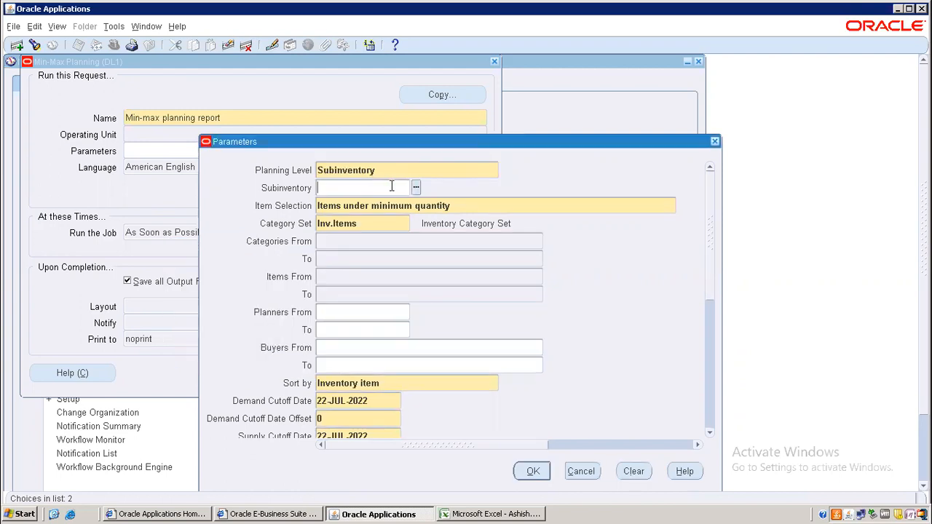
type("RM")
key("BackSpace")
key("BackSpace")
left_click_drag(708, 274, 708, 352)
Step: Set Restock to Yes, submit the Min-max planning report, and decline another request
left_click(347, 302)
key("BackSpace")
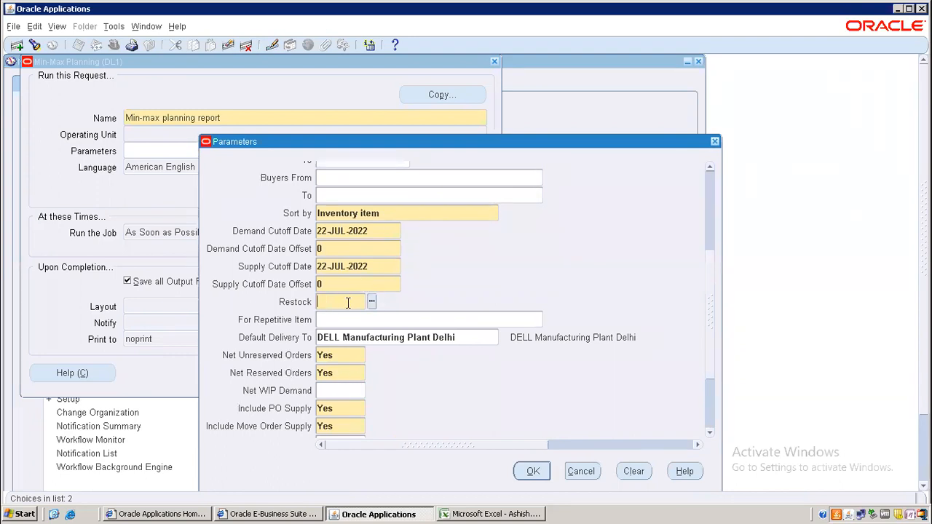
type("Y")
key("Tab")
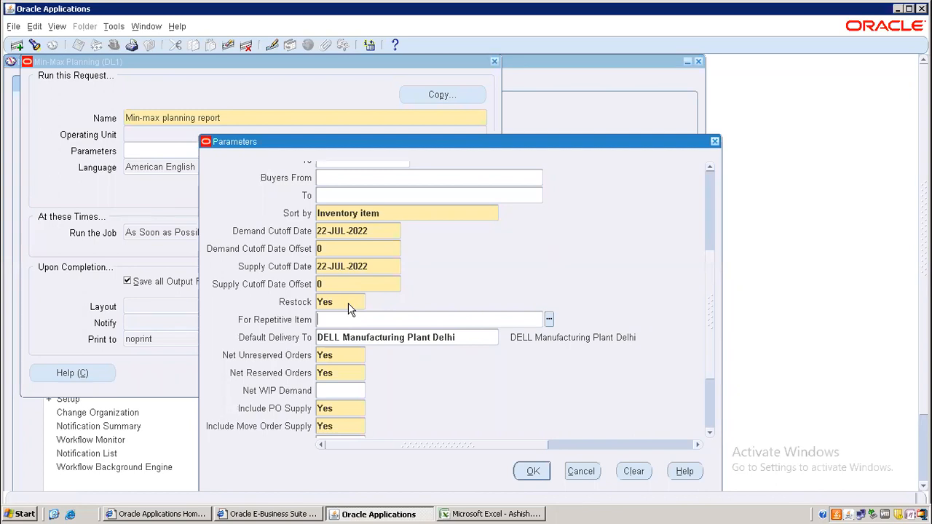
left_click(530, 471)
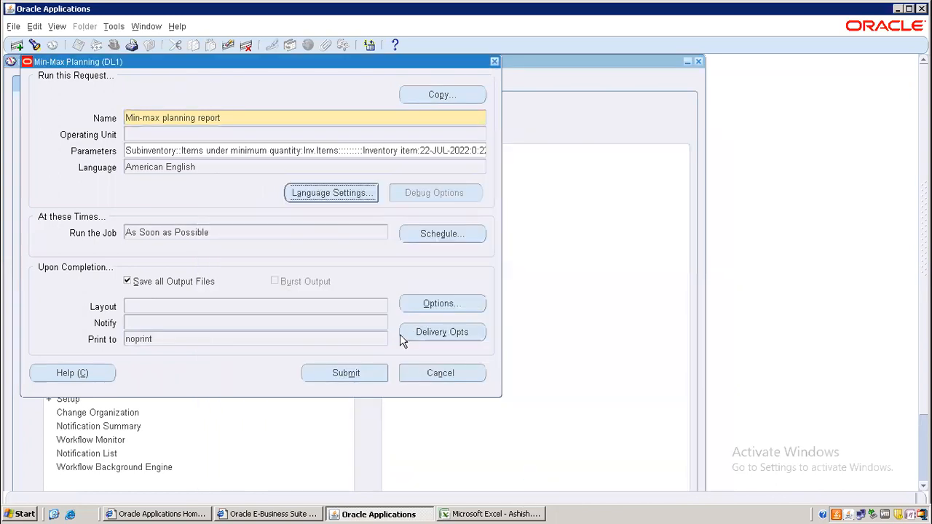
left_click(351, 373)
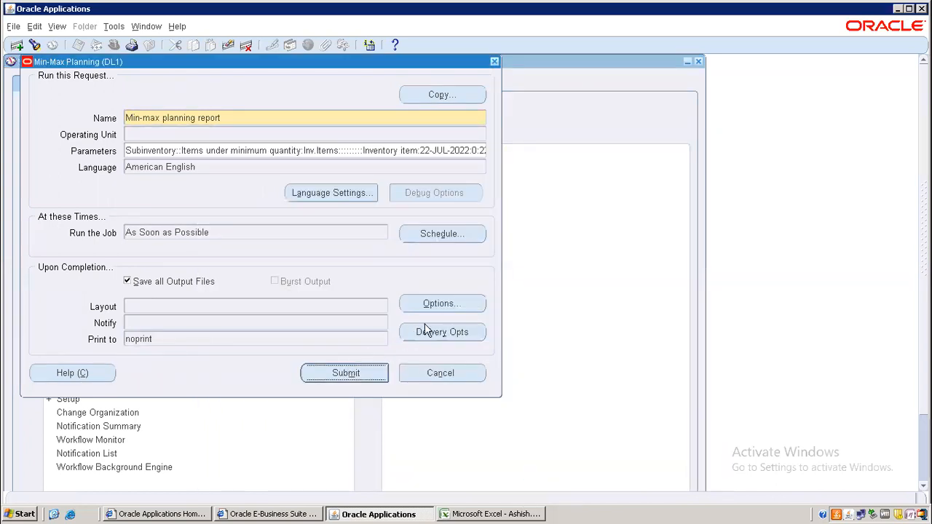
left_click(500, 350)
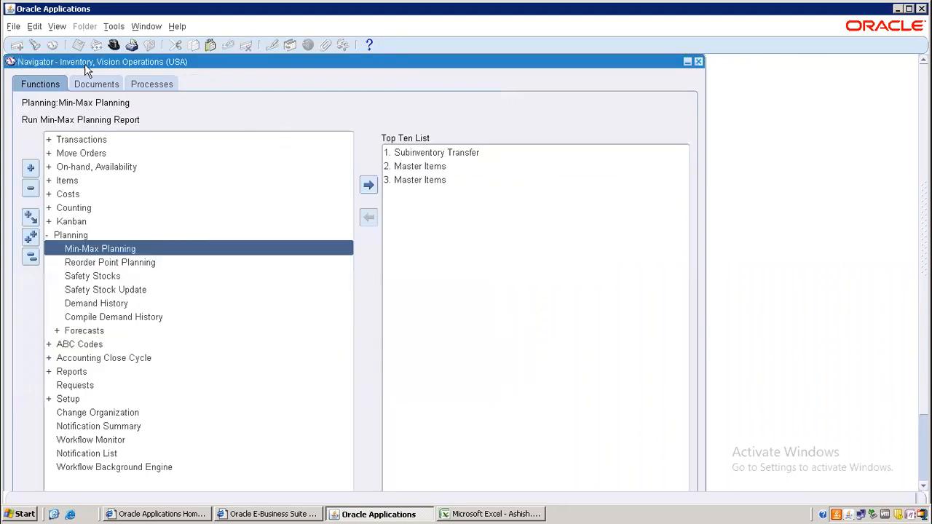
Step: Find all my requests, refresh until request 7533564 completes normally, and view its output
left_click(55, 28)
left_click(72, 201)
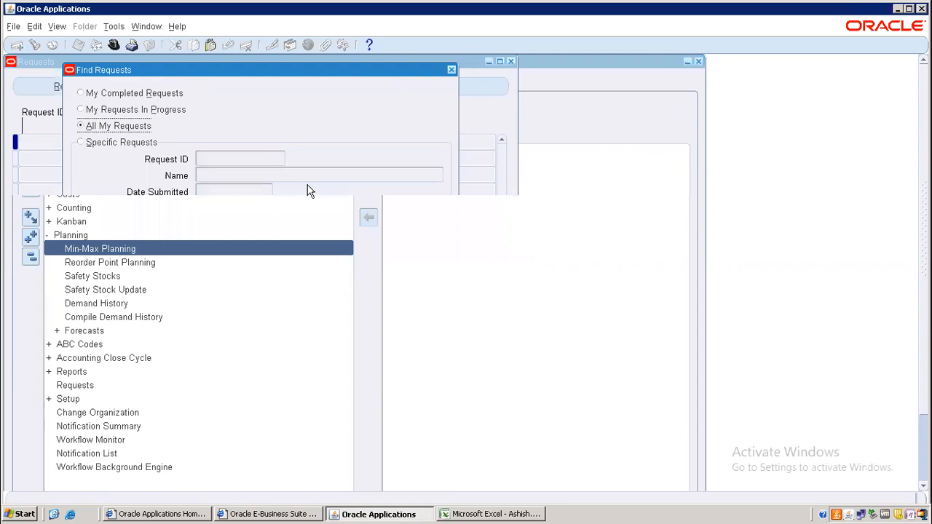
left_click(408, 353)
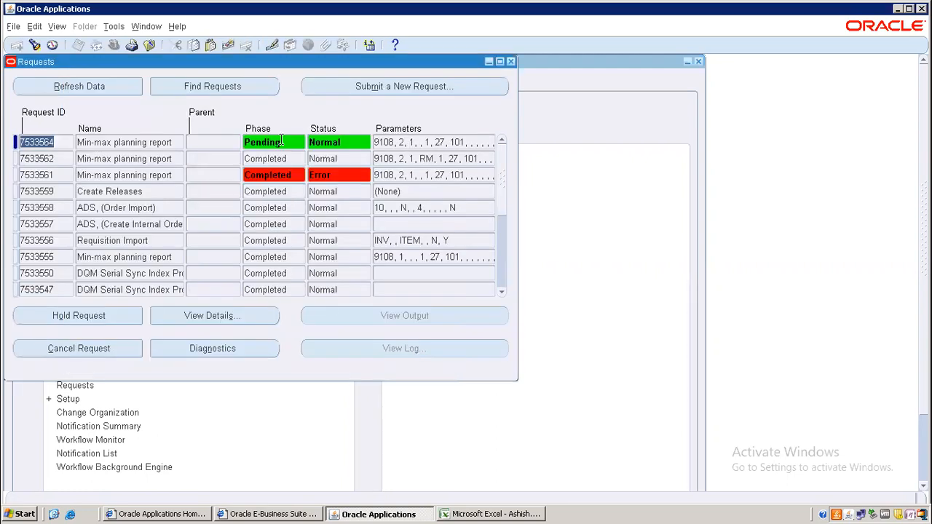
left_click(76, 86)
left_click(169, 180)
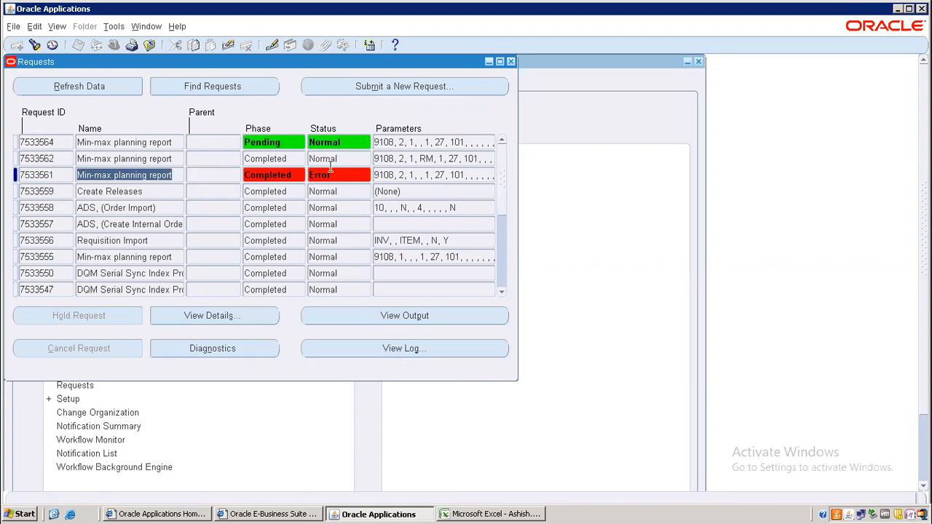
left_click(80, 85)
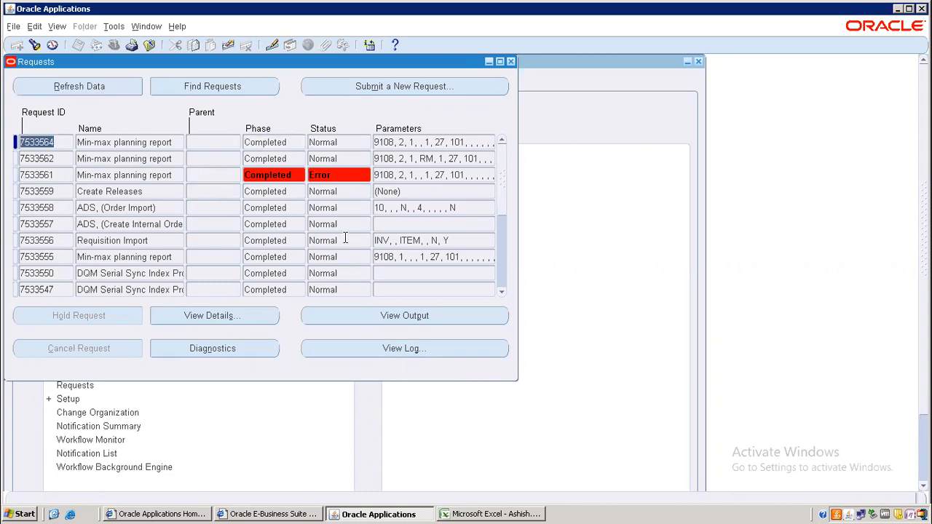
left_click(421, 319)
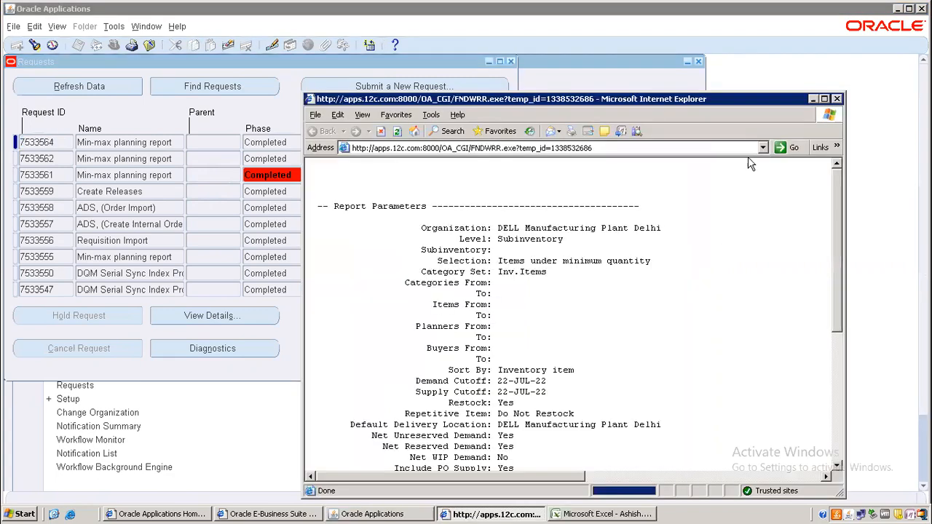
Step: Maximize the Min Max Report and scroll through it to see M02 under RM with 0 on hand
left_click(825, 98)
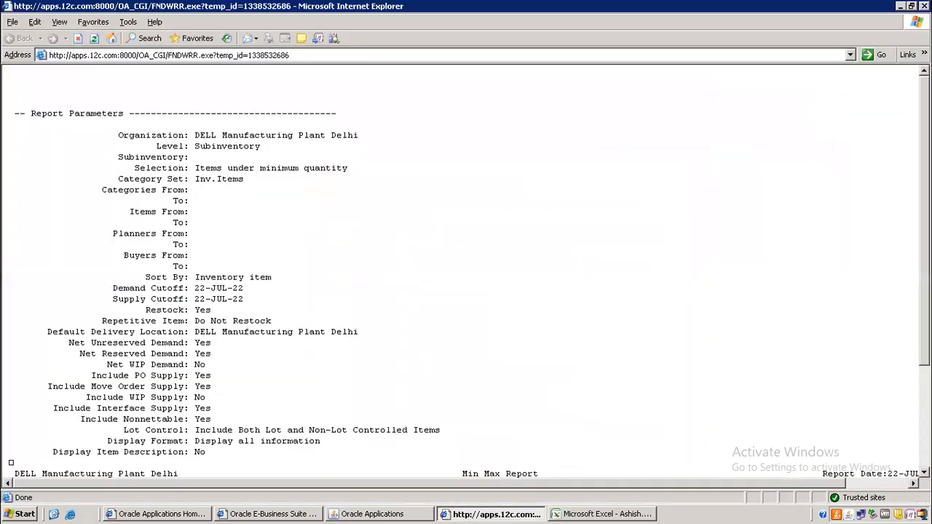
scroll(306, 459, "down", 5)
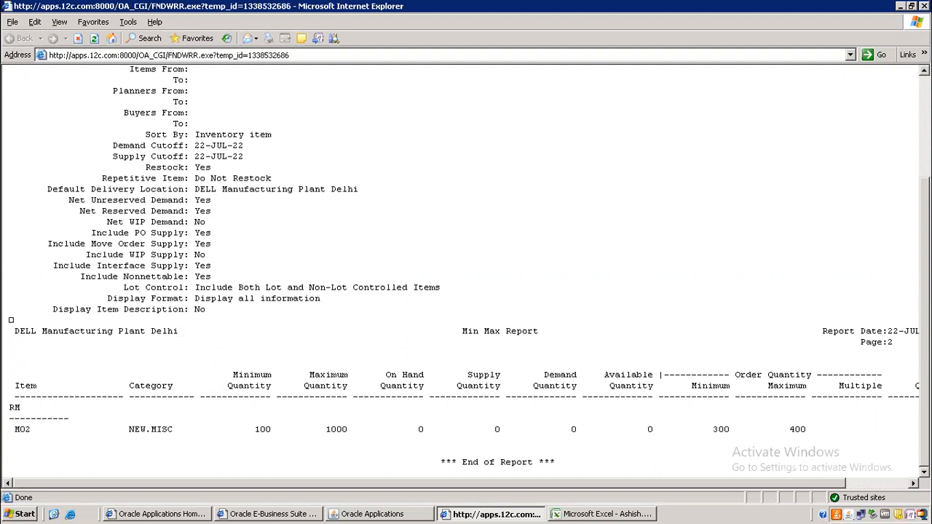
scroll(466, 269, "up", 2)
scroll(466, 269, "down", 2)
left_click(372, 514)
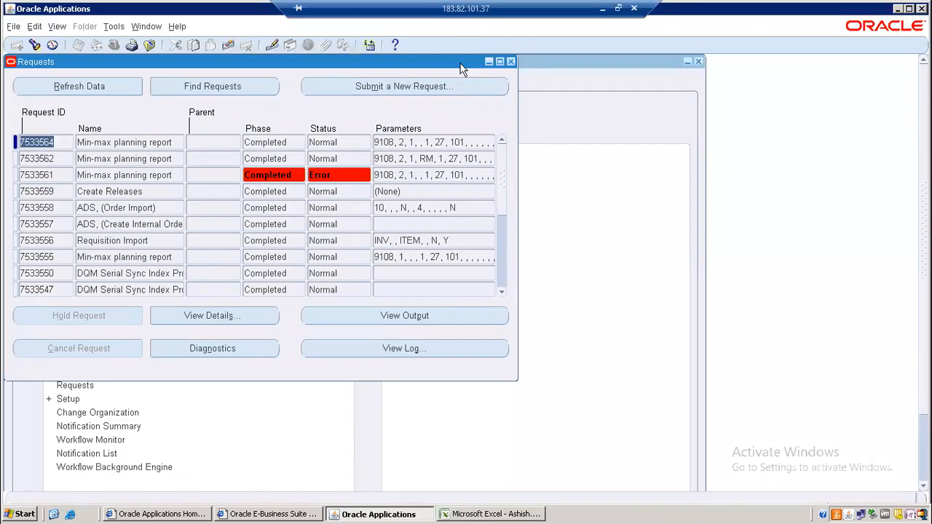
Step: Switch to the Purchasing, Vision Operations (USA) responsibility and expand Requisitions
left_click(510, 61)
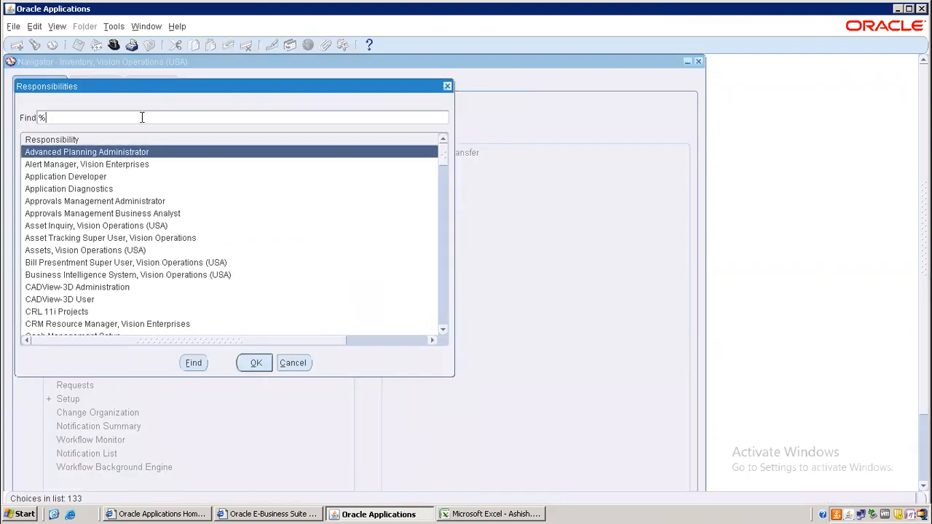
type("%")
key("Return")
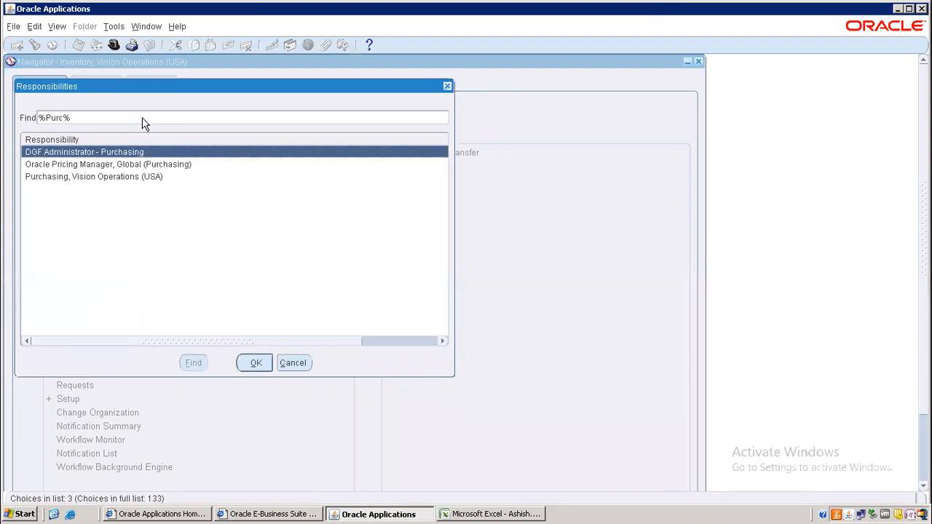
double_click(93, 182)
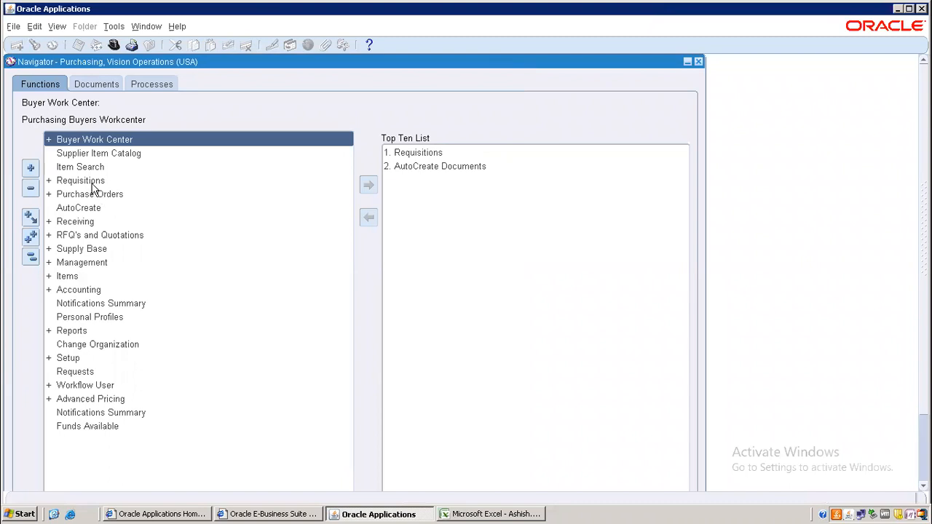
double_click(78, 181)
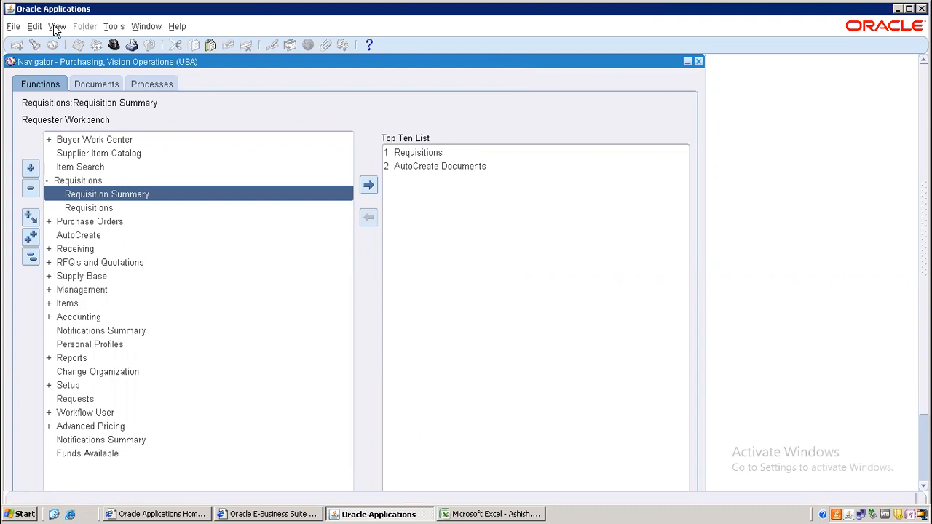
Step: Submit a single Requisition Import request with INV as the source, declining another request
left_click(57, 26)
left_click(89, 202)
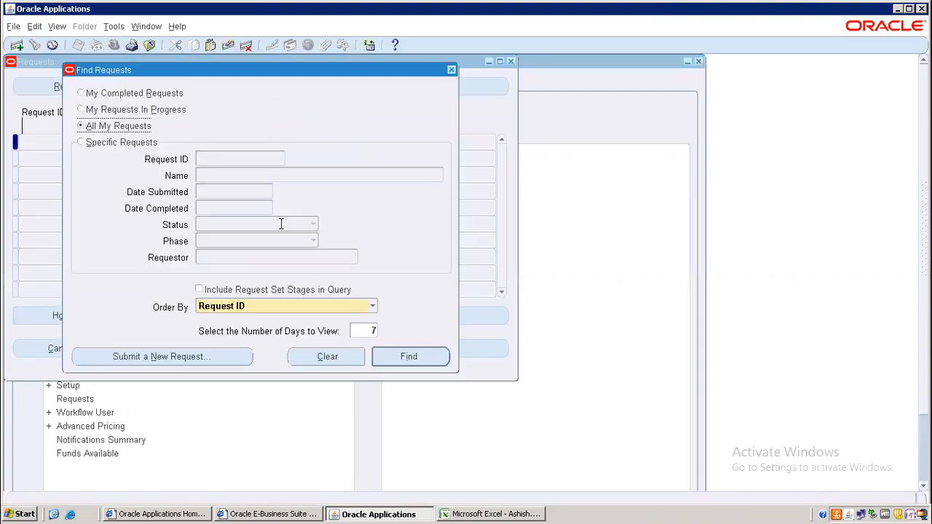
left_click(185, 357)
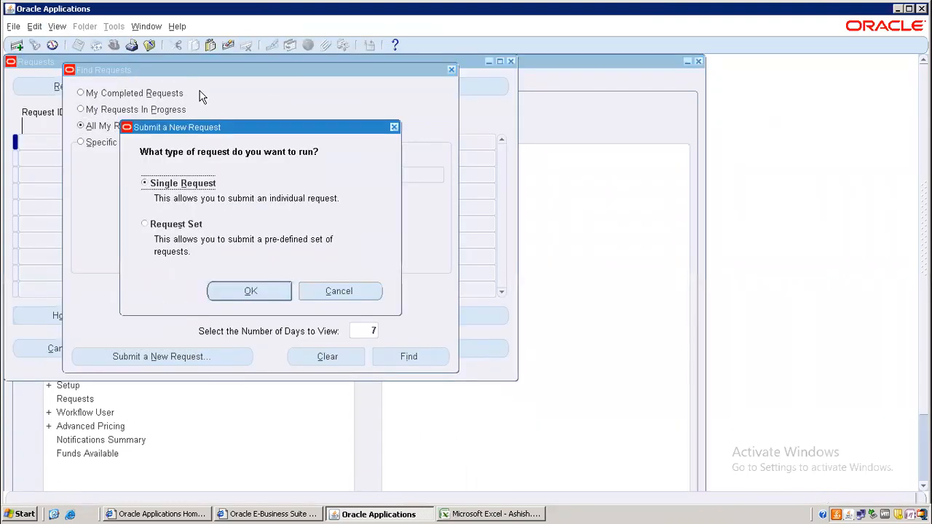
left_click(244, 291)
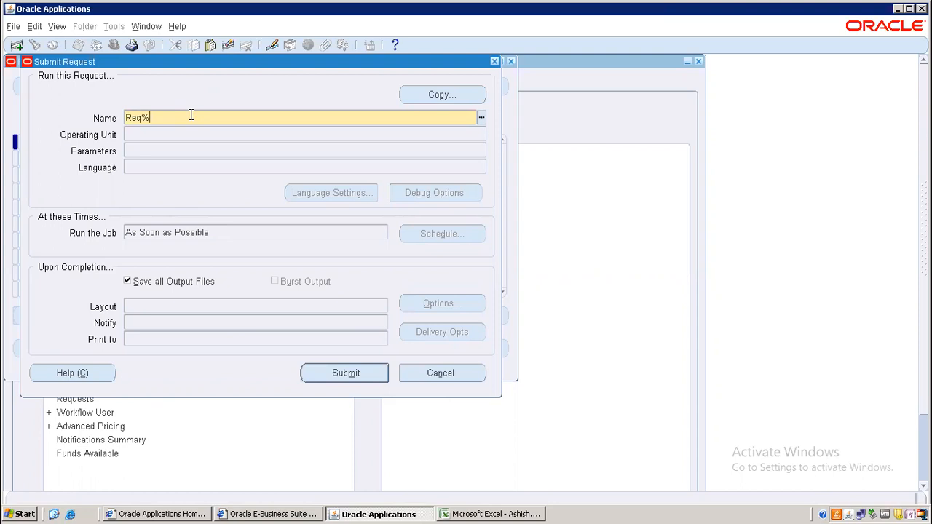
key("Tab")
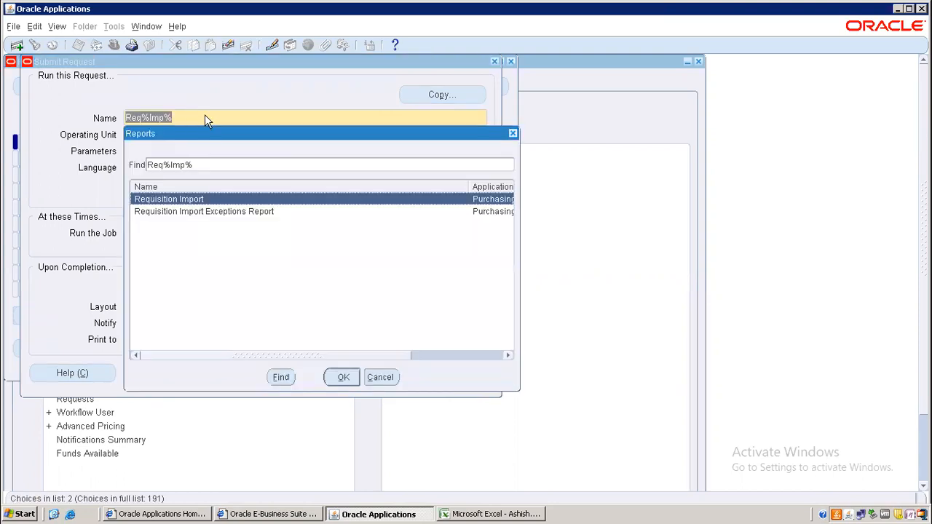
key("Return")
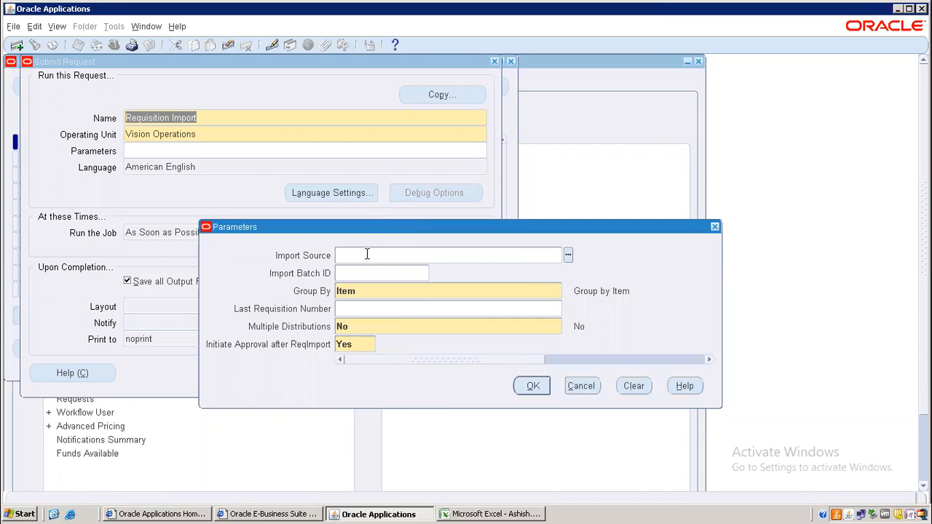
key("Tab")
left_click(531, 386)
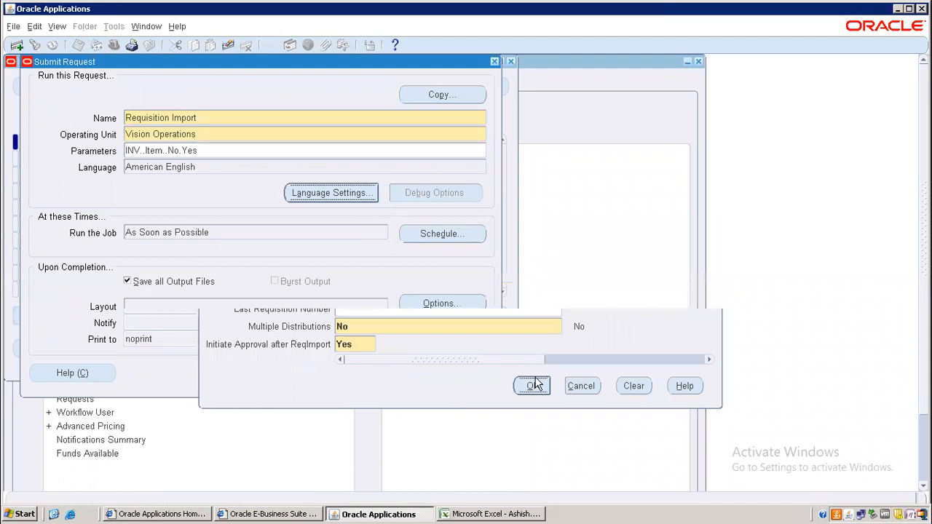
left_click(346, 373)
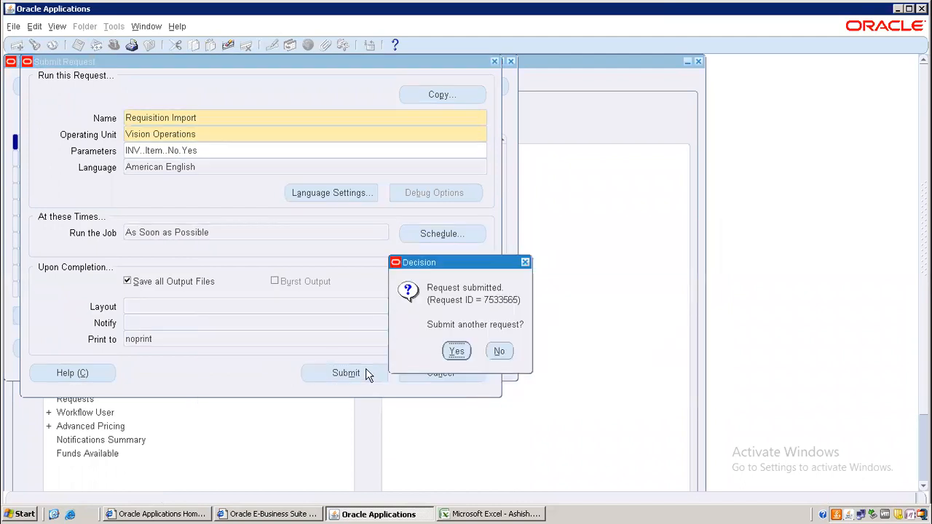
left_click(504, 352)
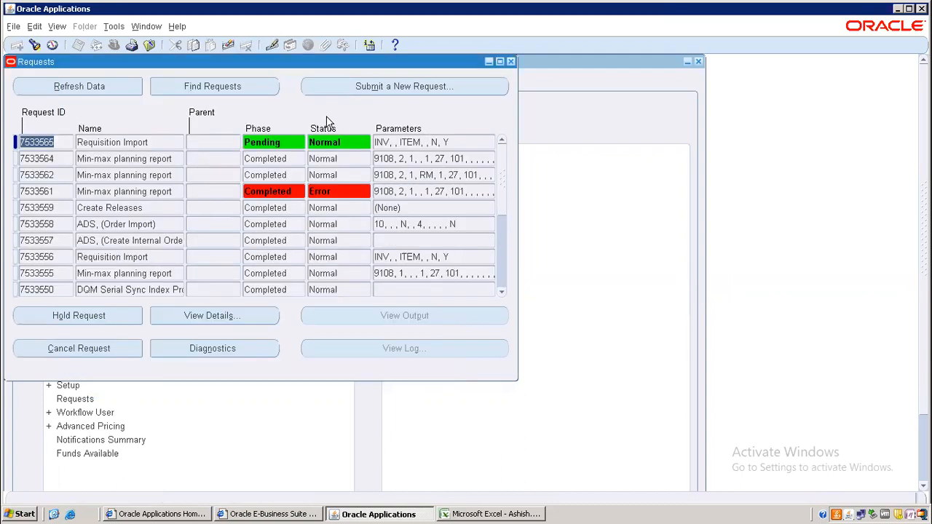
Step: Refresh repeatedly until request 7533565 shows Completed/Normal, then close the Requests window
left_click(93, 86)
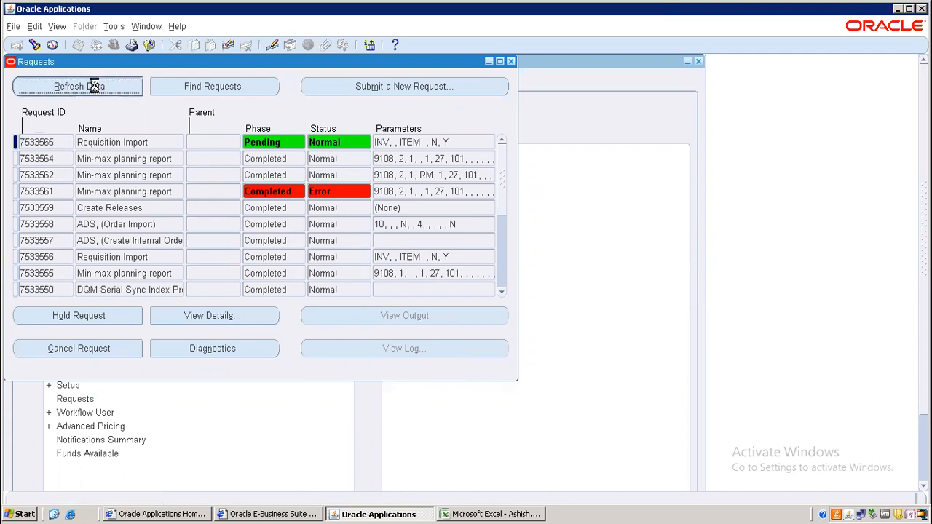
left_click(97, 83)
left_click(97, 83)
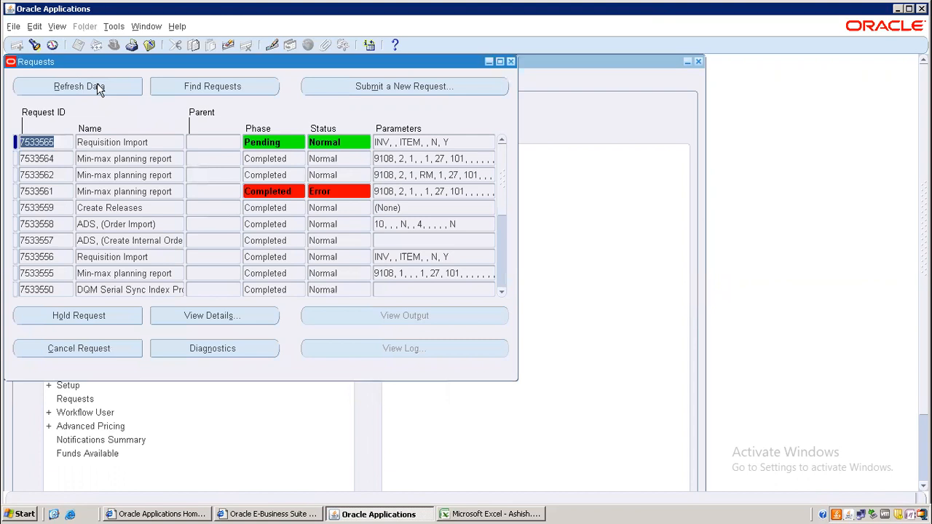
left_click(97, 83)
left_click(97, 86)
left_click(97, 86)
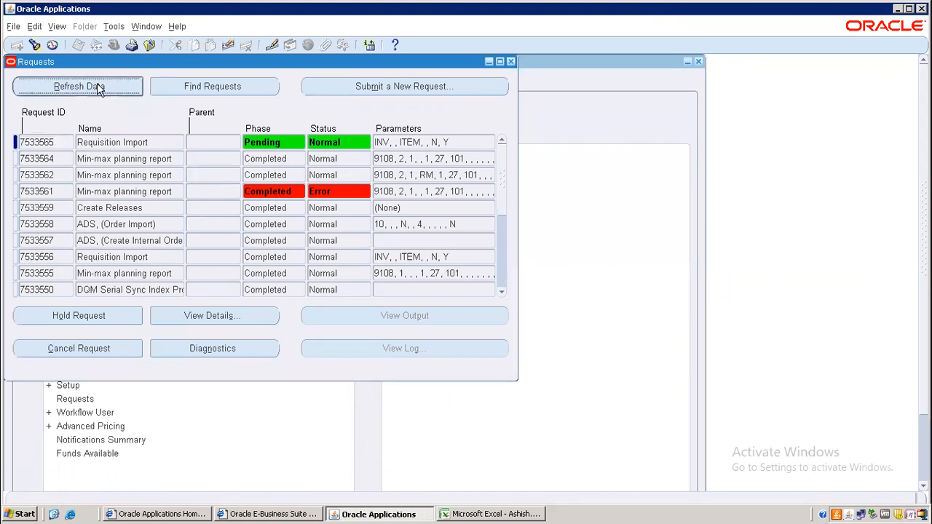
left_click(97, 85)
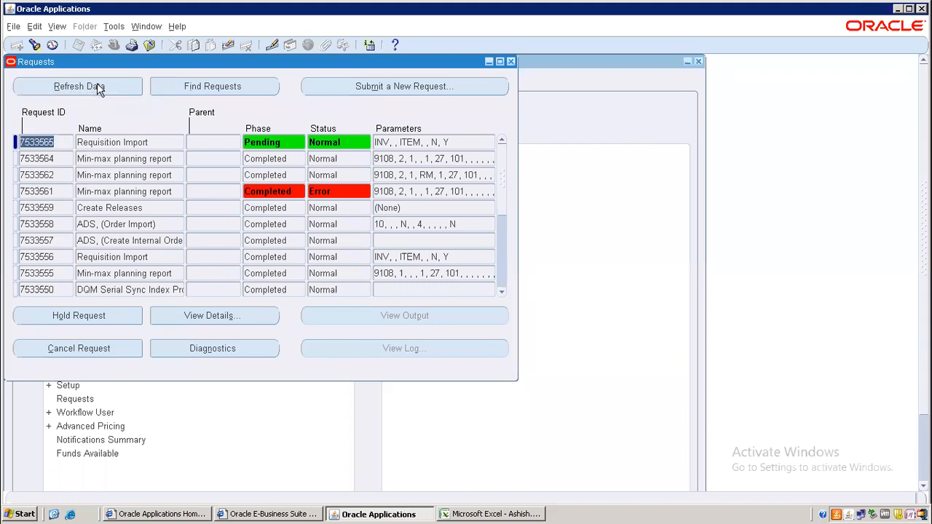
left_click(97, 86)
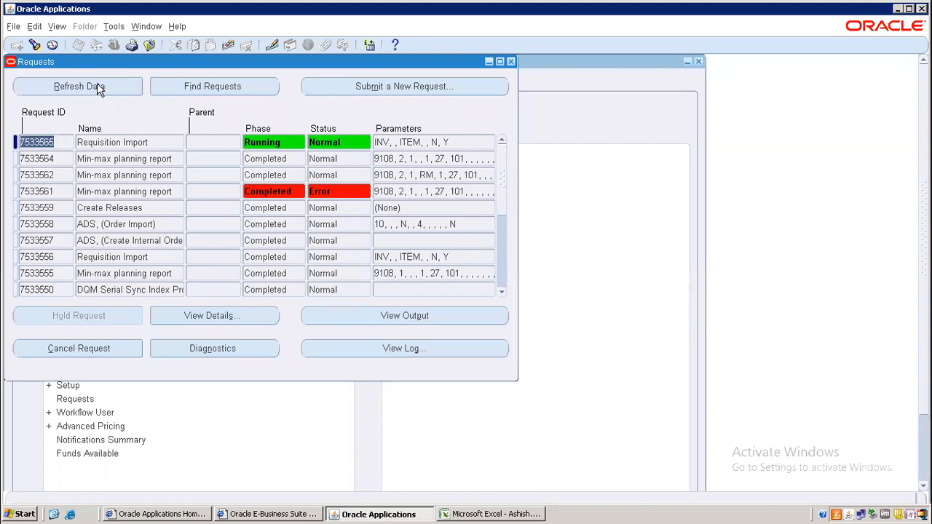
left_click(96, 86)
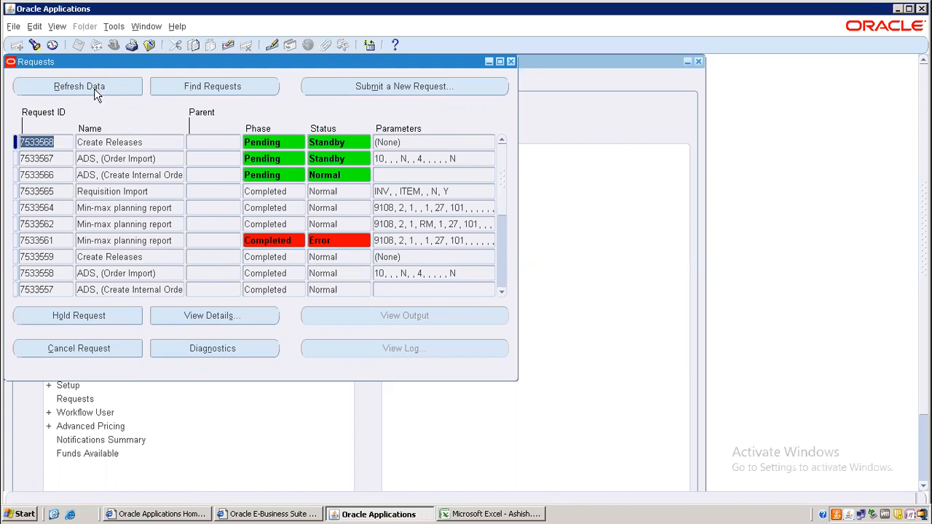
left_click(94, 89)
left_click(92, 89)
left_click(92, 88)
left_click(93, 89)
left_click(93, 90)
left_click(93, 89)
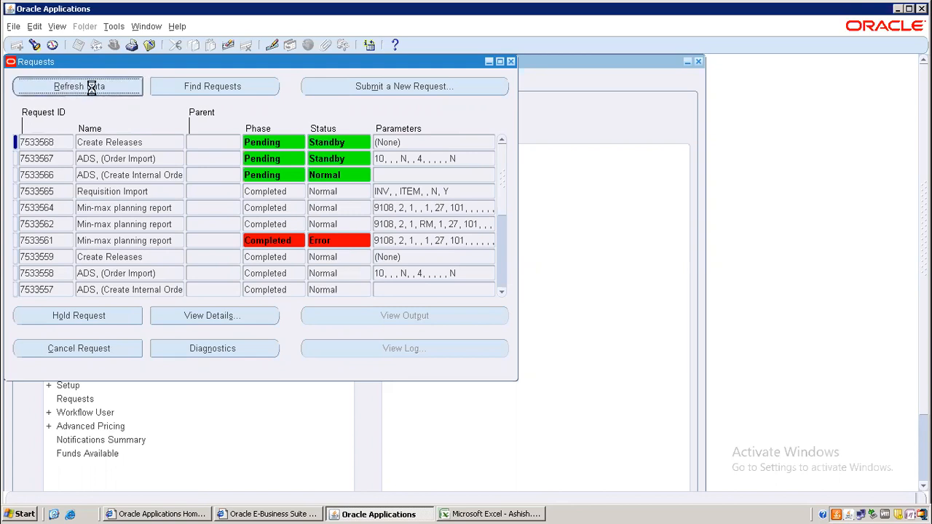
left_click(92, 89)
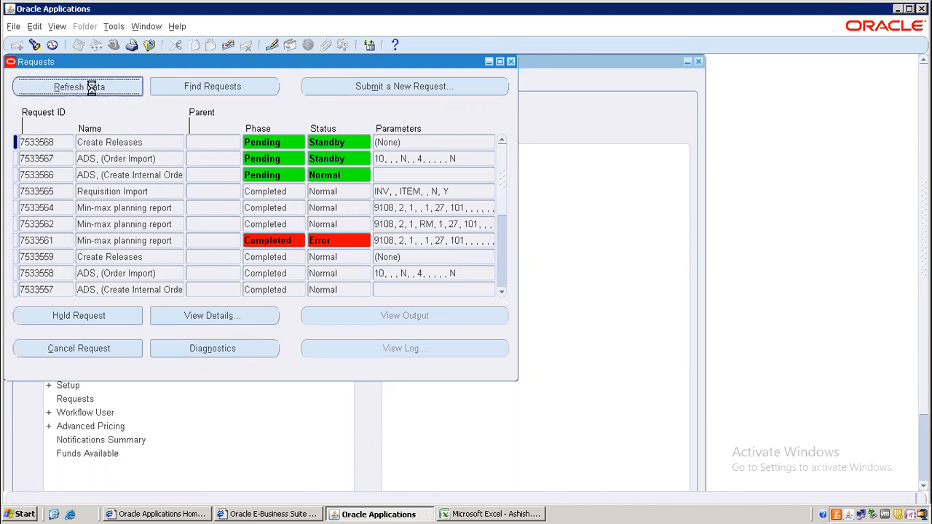
left_click(93, 89)
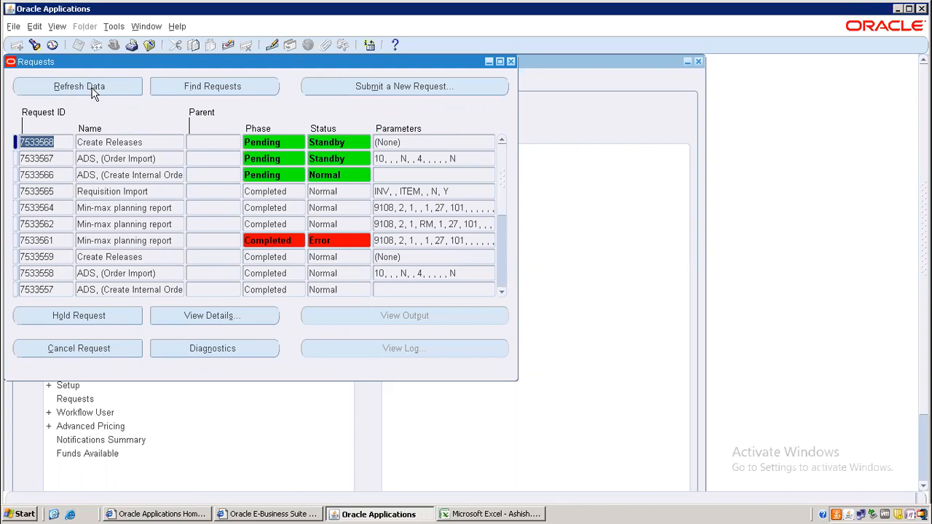
left_click(92, 89)
left_click(93, 89)
left_click(93, 89)
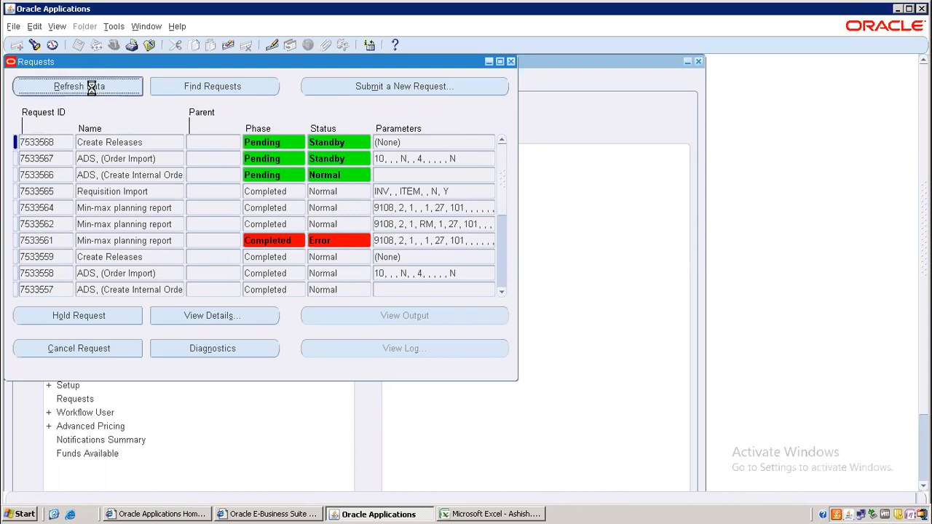
left_click(92, 89)
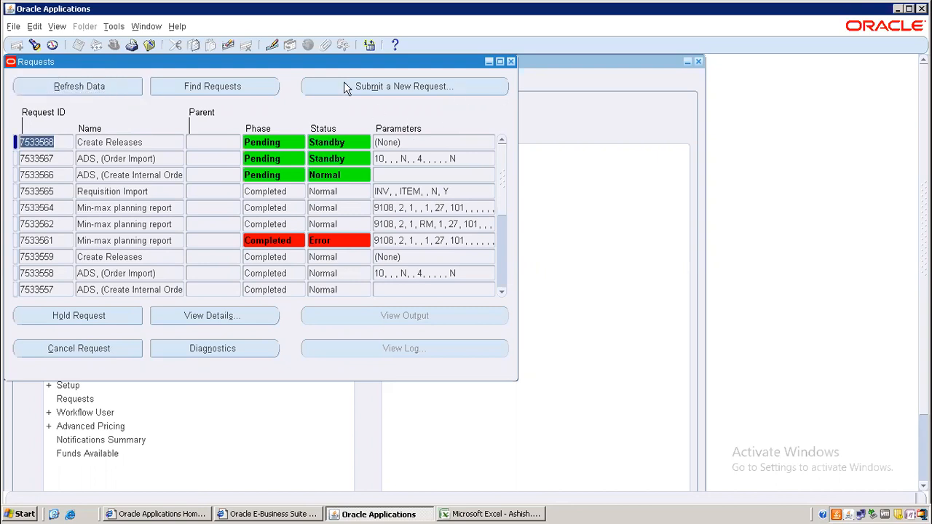
left_click(511, 62)
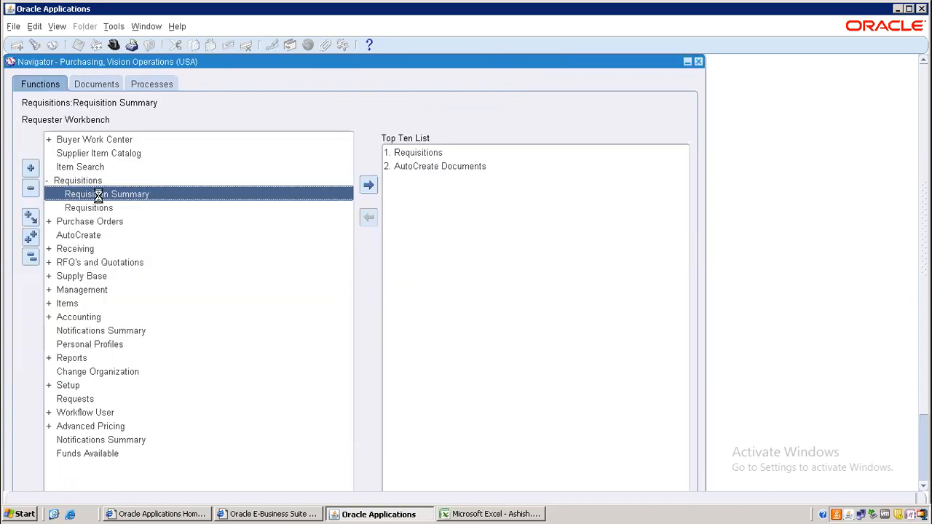
Step: Search Requisition Summary for item M02, listing lines on requisitions 18912 and 18913
double_click(101, 198)
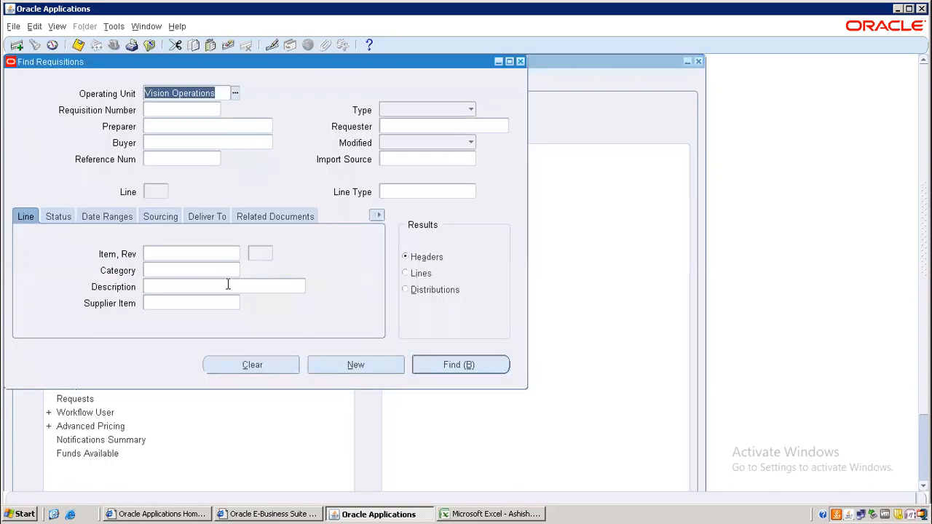
left_click(167, 254)
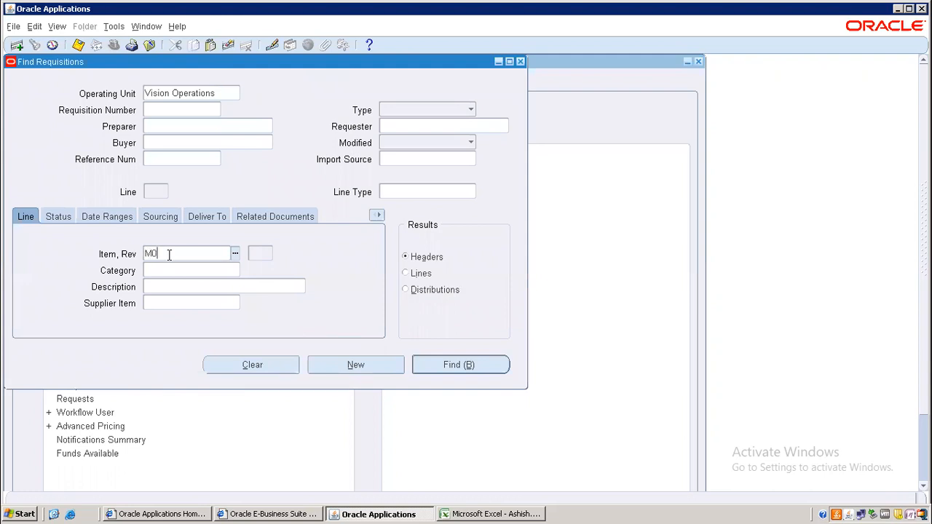
type("M02")
key("Tab")
left_click(458, 364)
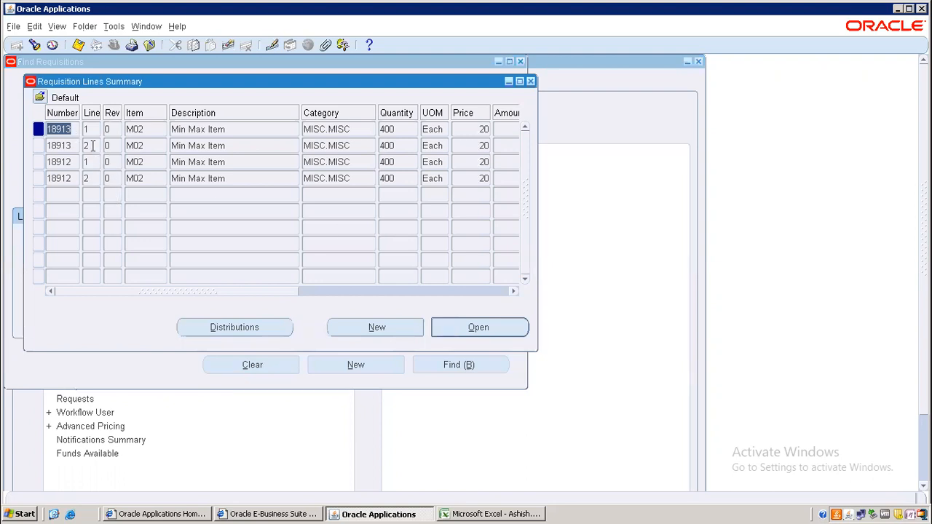
left_click(464, 514)
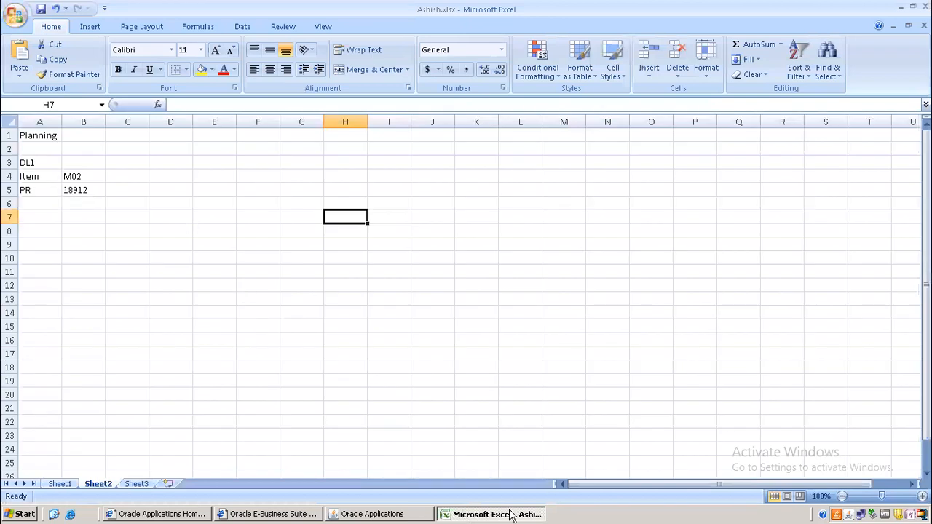
Step: Paste requisition number 18913 into cell C5 beside 18912
left_click(385, 514)
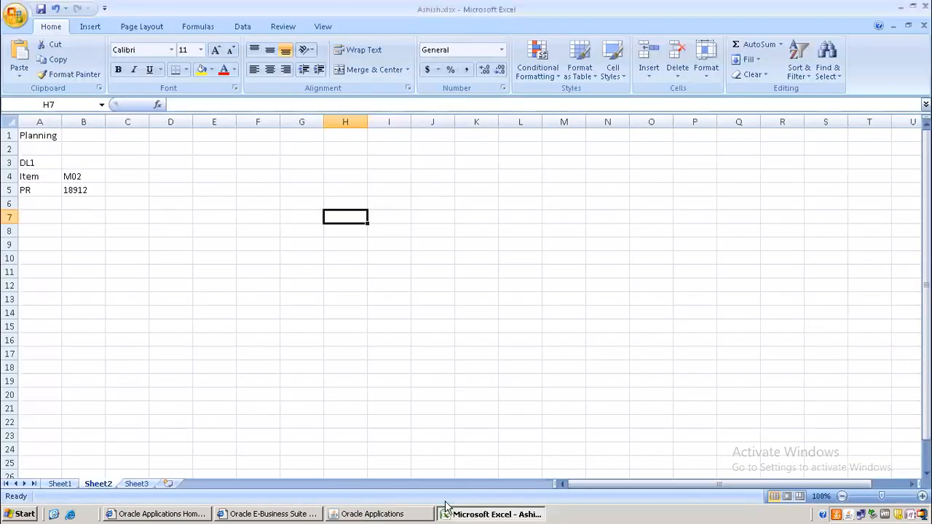
left_click(488, 514)
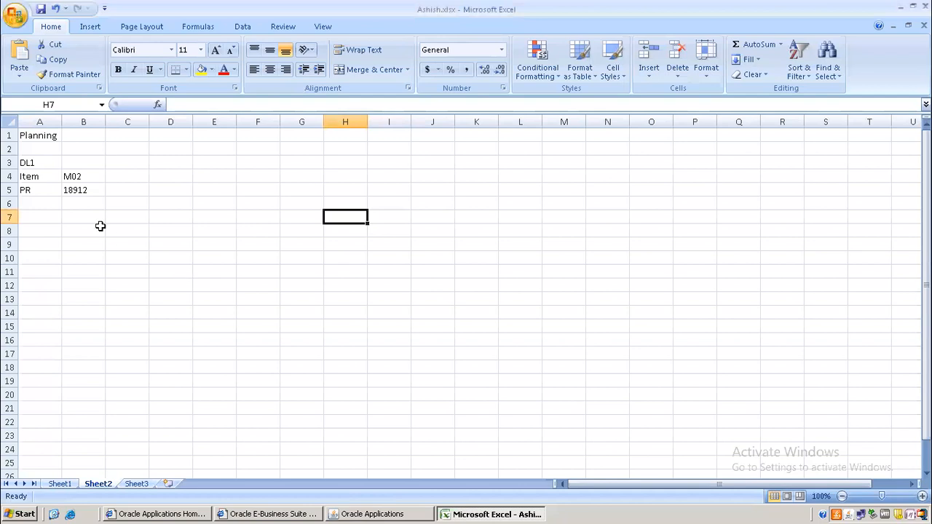
left_click(65, 198)
left_click(121, 190)
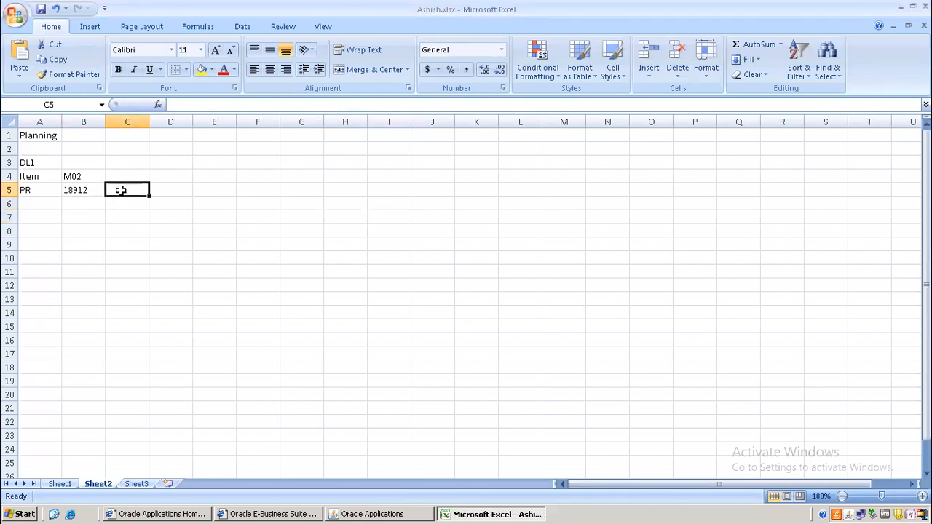
type("18913")
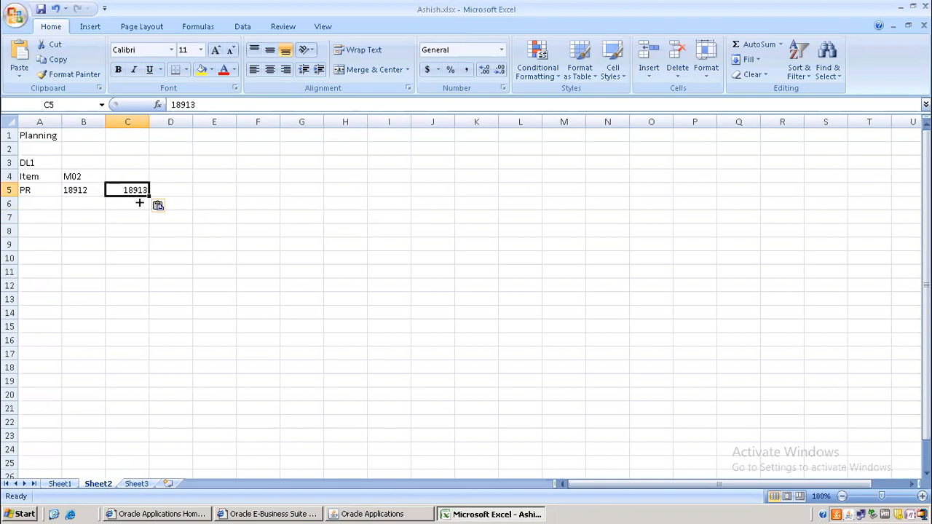
Step: Add the labels SUBINV in C6 and ORG in B6, then select A3:D6
left_click(131, 203)
type("SUBINV")
left_click(78, 203)
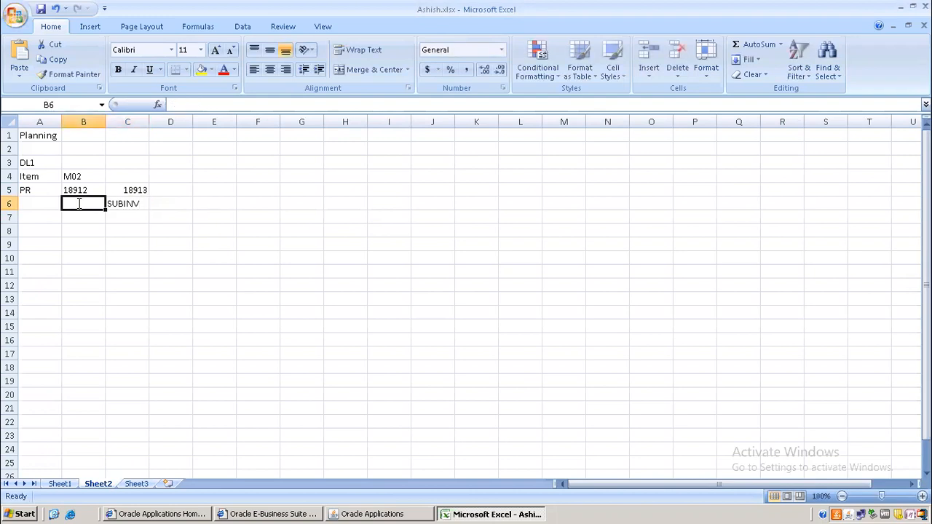
type("ORG")
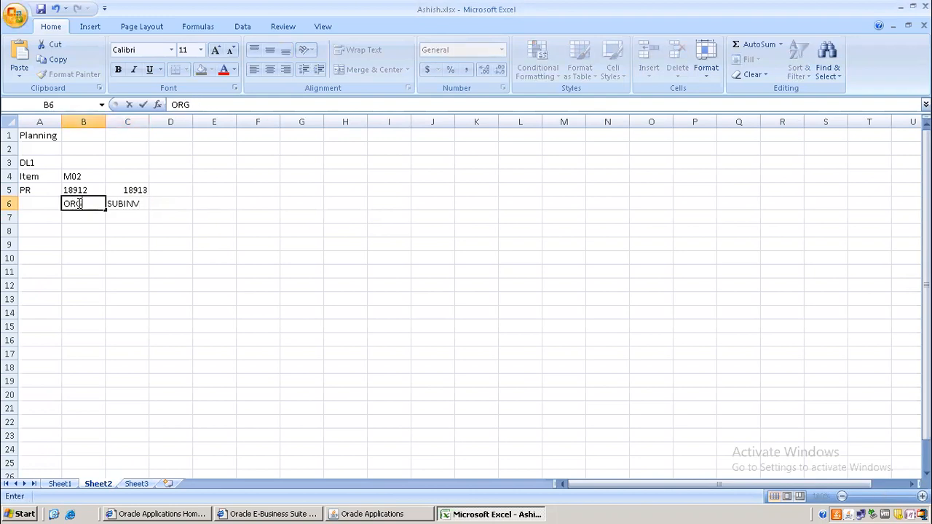
left_click(199, 302)
left_click_drag(29, 163, 158, 207)
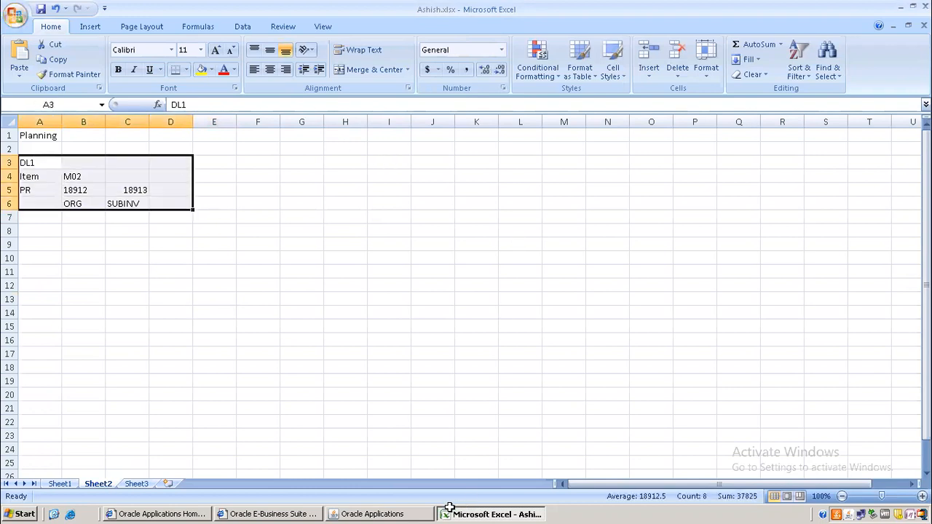
left_click(395, 515)
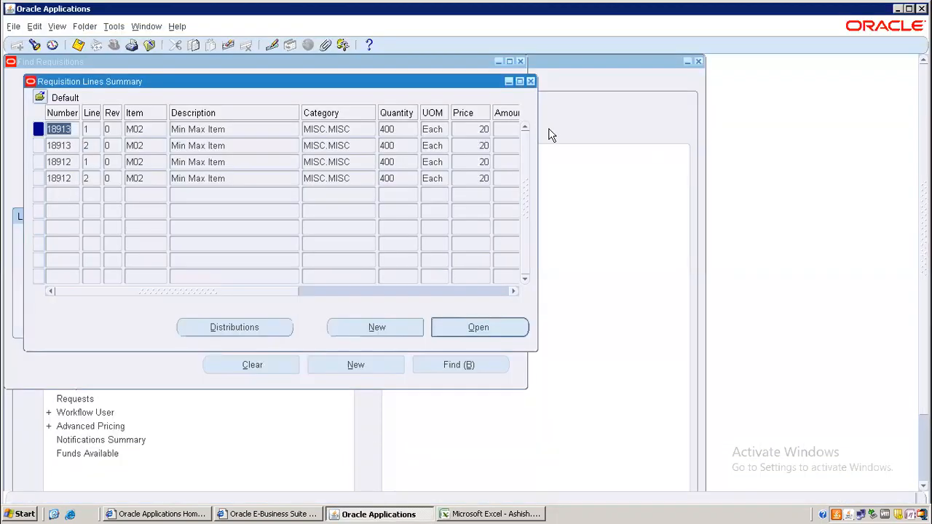
Step: Close Requisition Lines Summary and Find Requisitions, then collapse the Purchasing Navigator tree
left_click(531, 81)
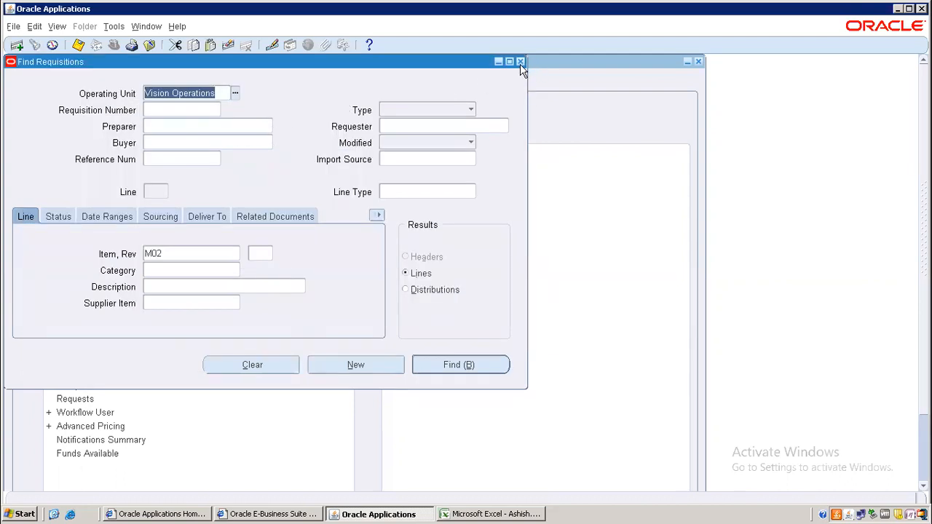
left_click(519, 61)
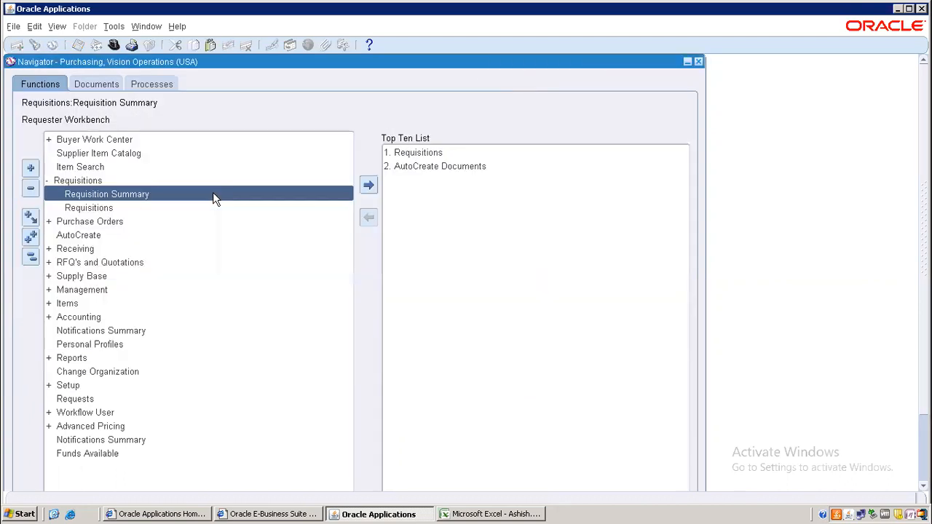
left_click(29, 249)
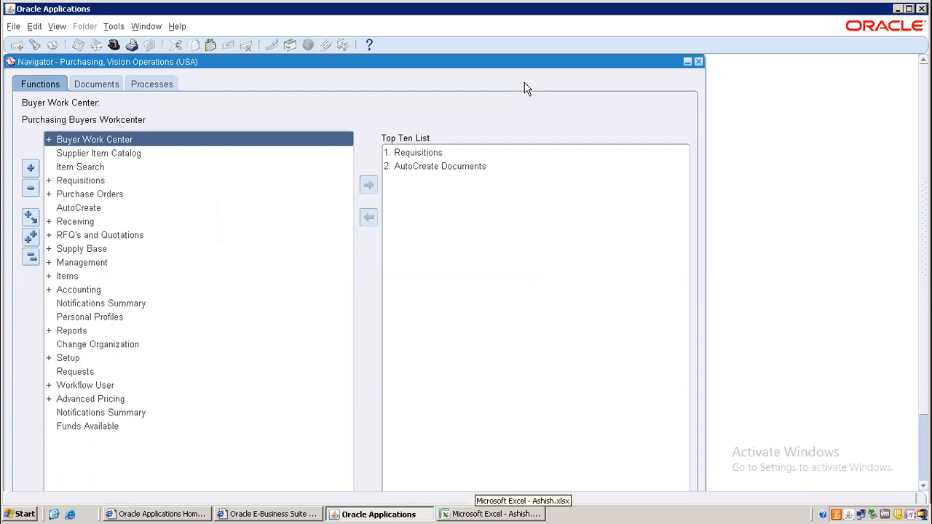
Step: Minimize the remote session and select the Item A min-max table in local Excel
left_click(610, 15)
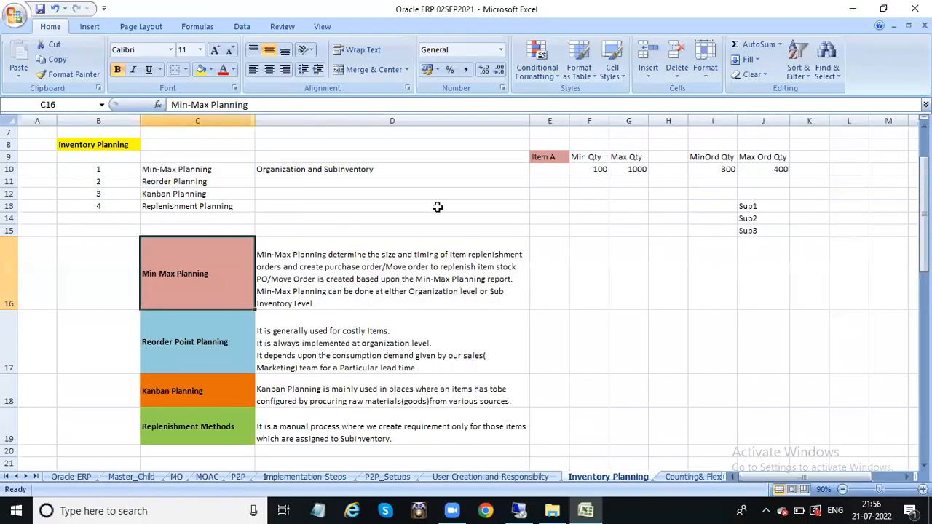
mouse_move(924, 177)
left_mouse_down()
mouse_move(924, 285)
mouse_move(924, 175)
left_mouse_up()
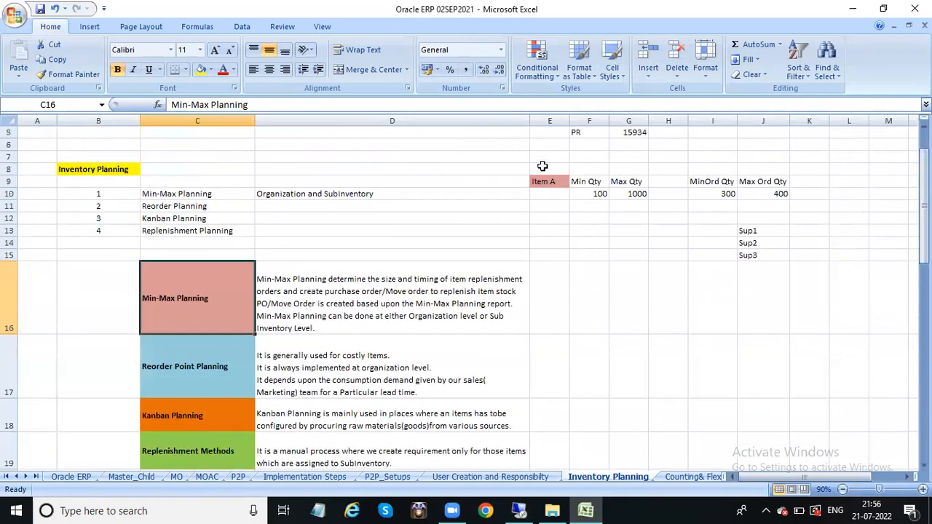
left_click(543, 168)
left_click(791, 208, "shift")
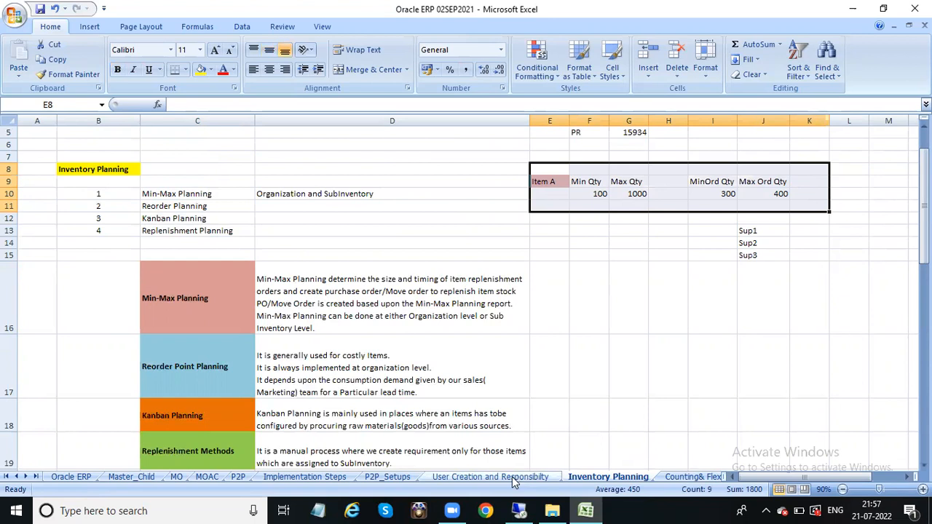
Step: Browse the MO, MOAC, P2P, Implementation Steps and other sheets, ending on Counting& Flexfields
left_click(35, 477)
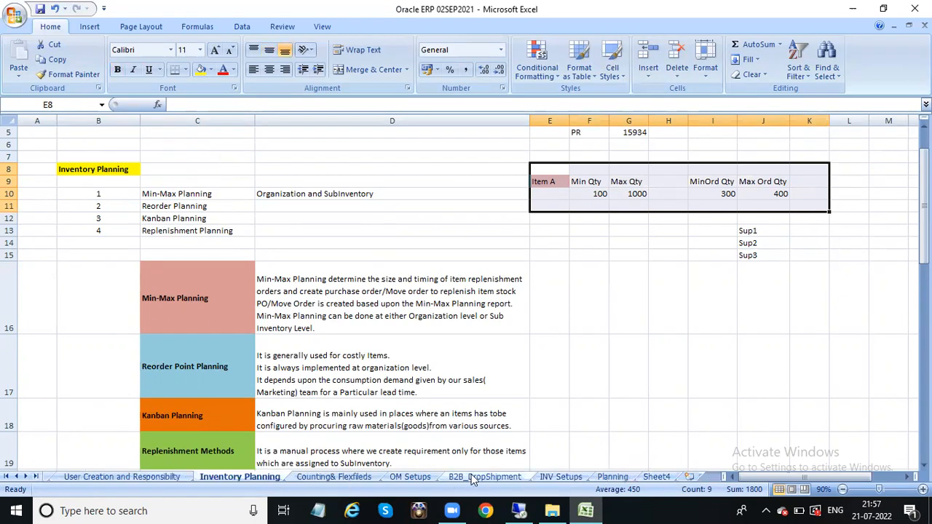
left_click(7, 477)
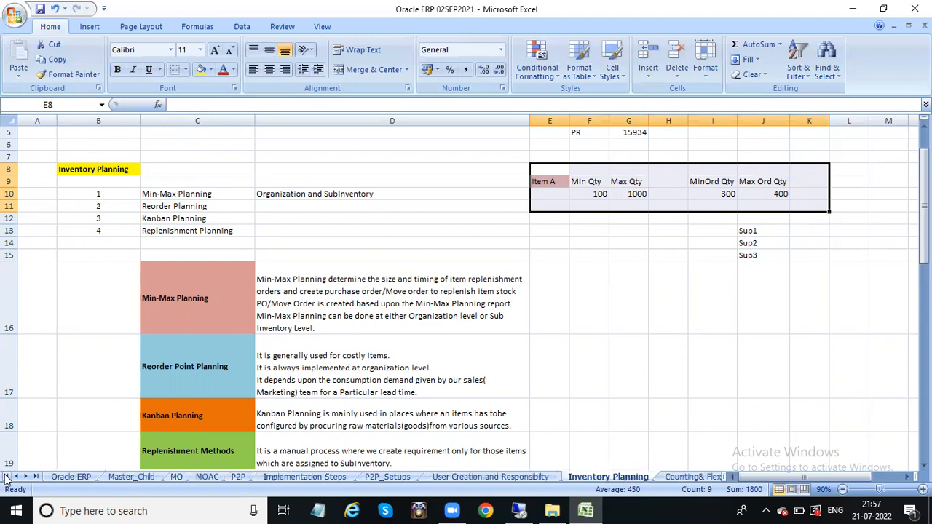
left_click(176, 477)
left_click(207, 477)
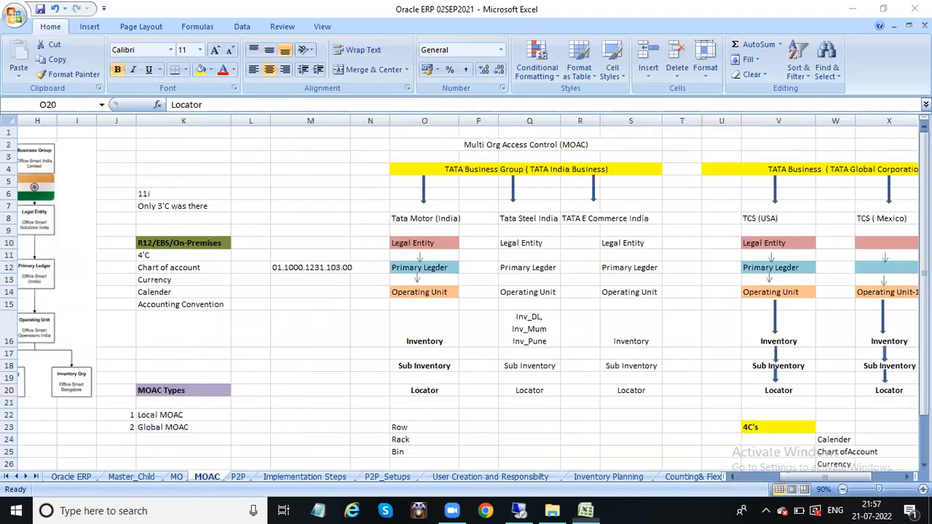
left_click(239, 477)
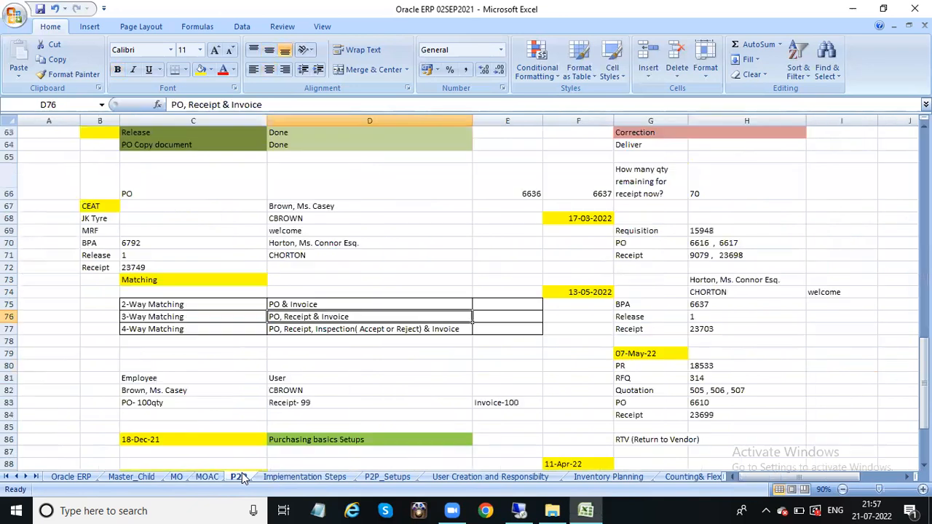
left_click(306, 478)
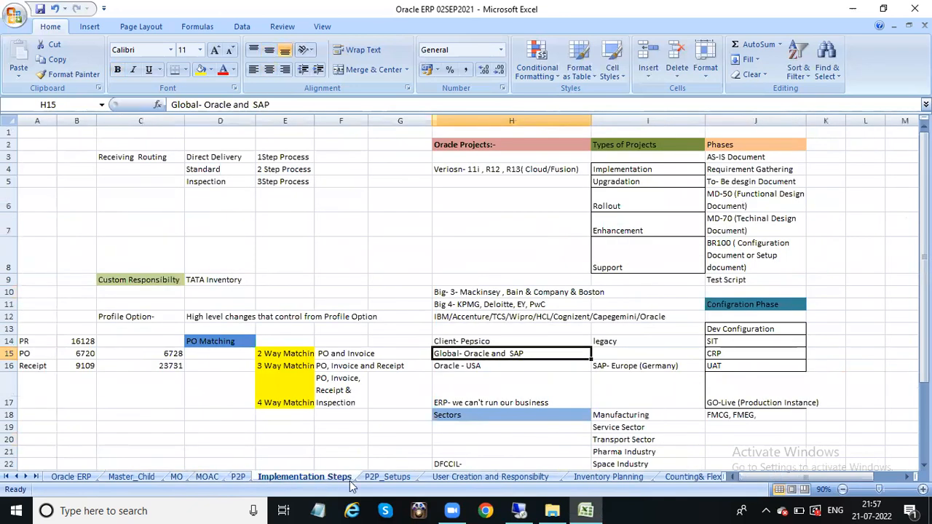
left_click(387, 477)
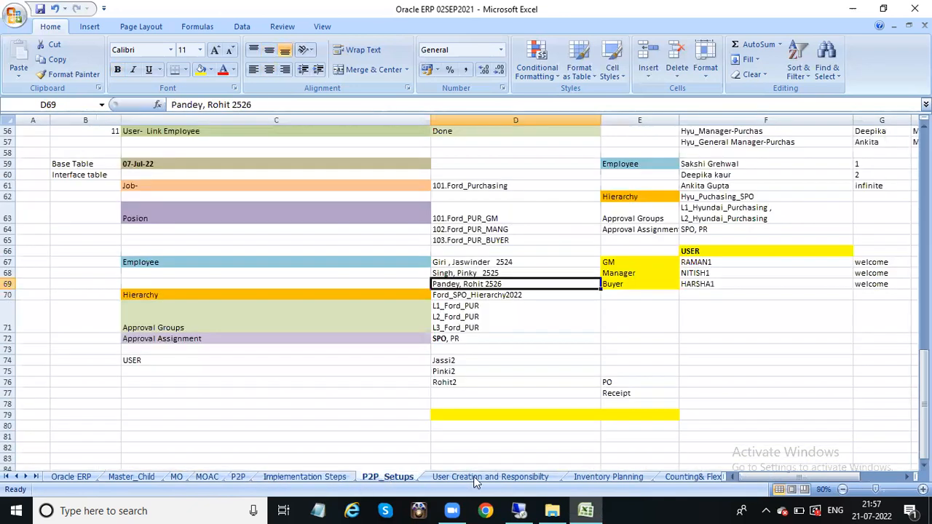
left_click(492, 476)
left_click(606, 477)
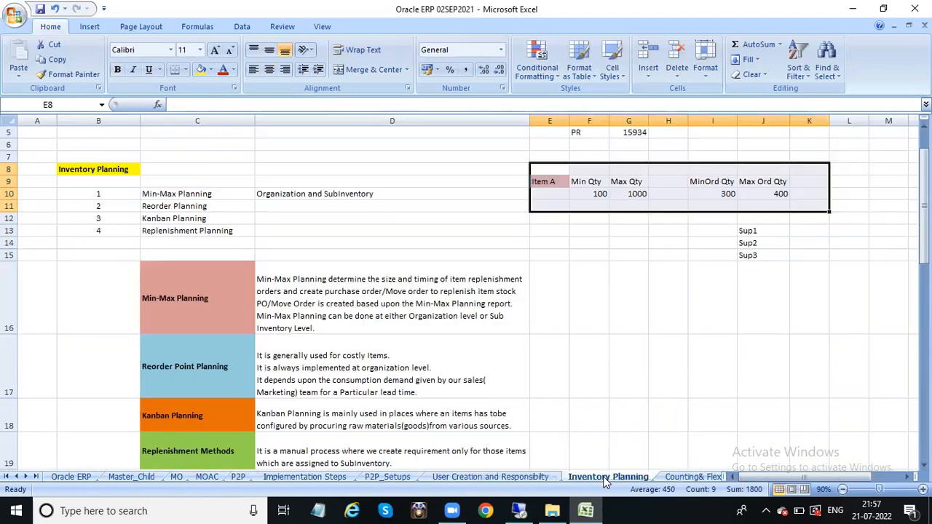
left_click(669, 478)
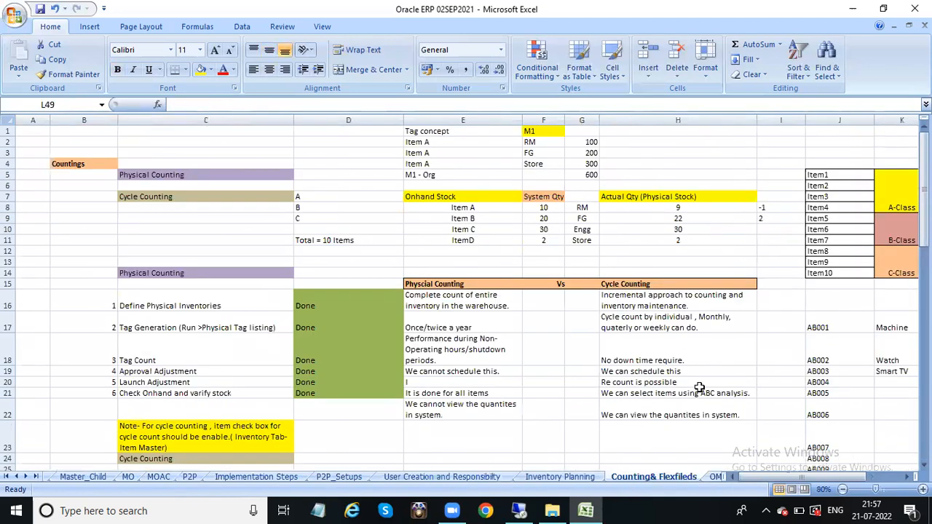
Step: Select the counting tables in B1:H22, then clear the selection
left_click(923, 188)
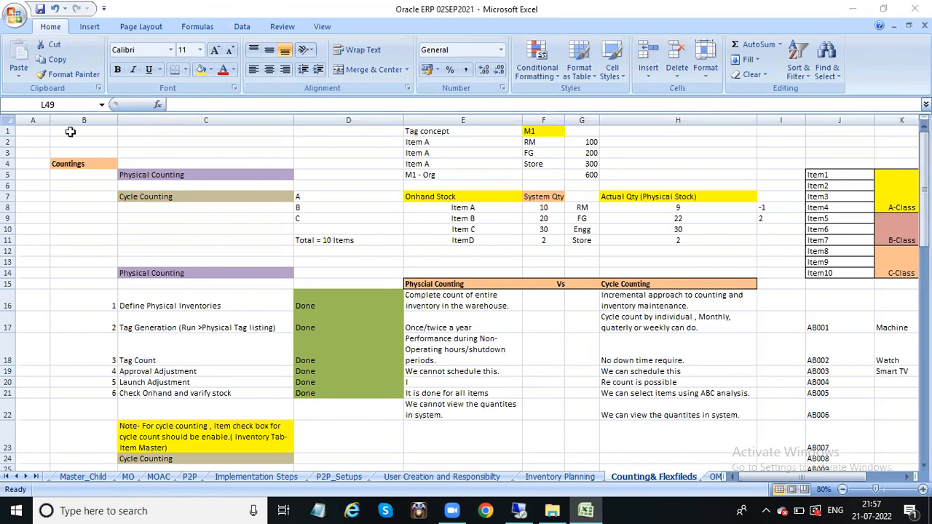
left_click_drag(70, 131, 686, 410)
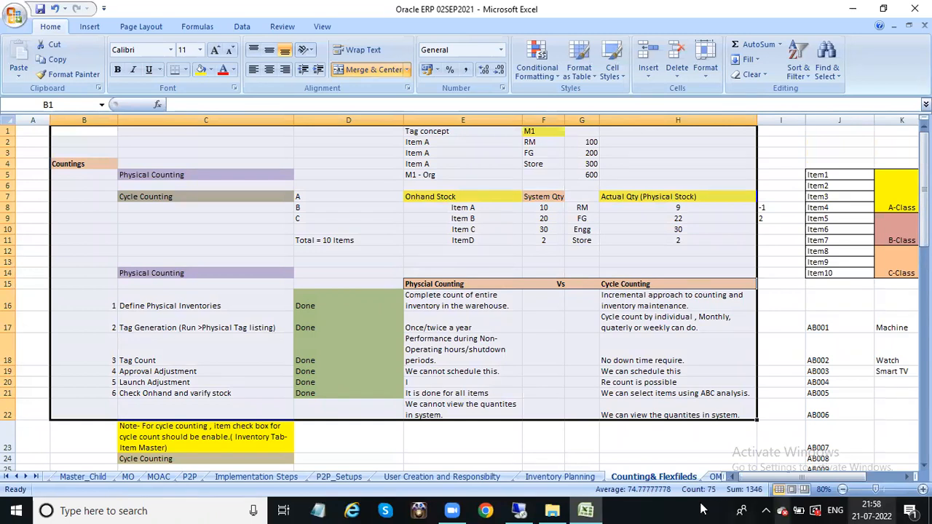
left_click(551, 450)
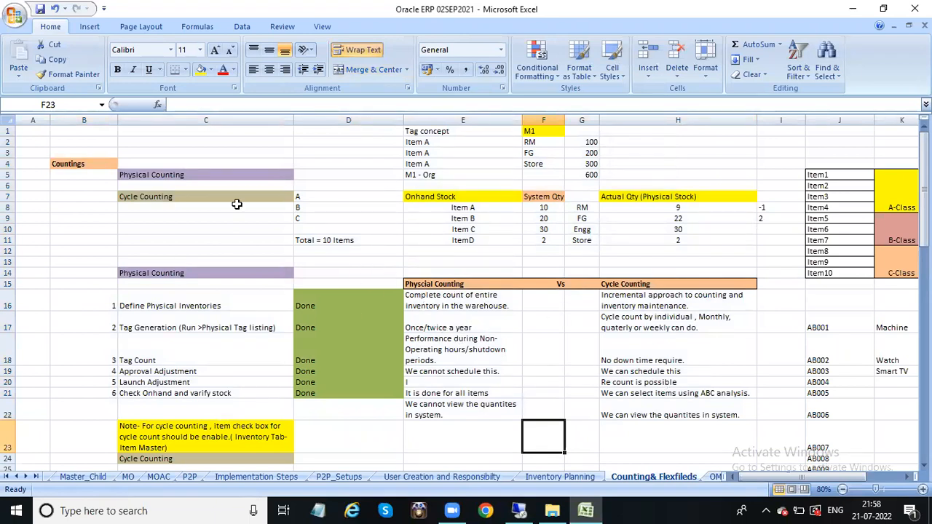
Step: Check the date on the taskbar calendar, then switch through Oracle Applications to Ashish.xlsx
left_click(876, 508)
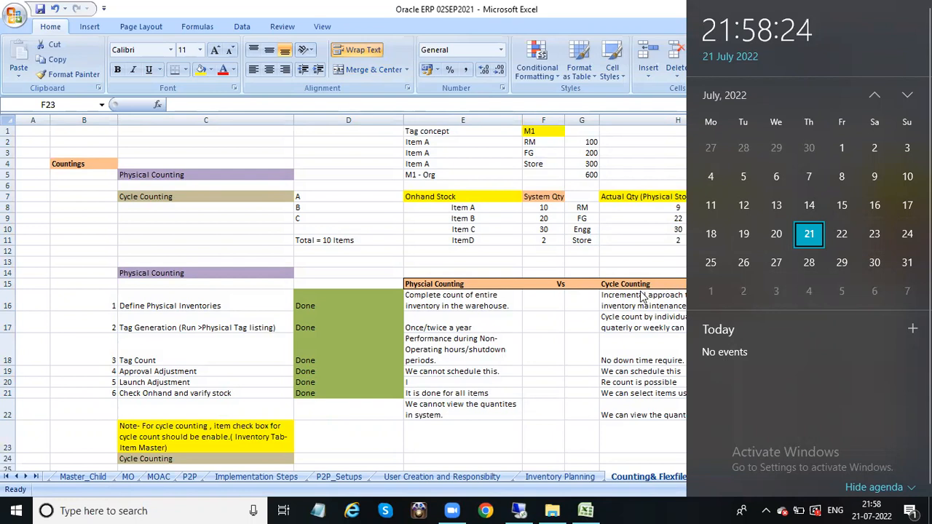
left_click(566, 318)
left_click(494, 336)
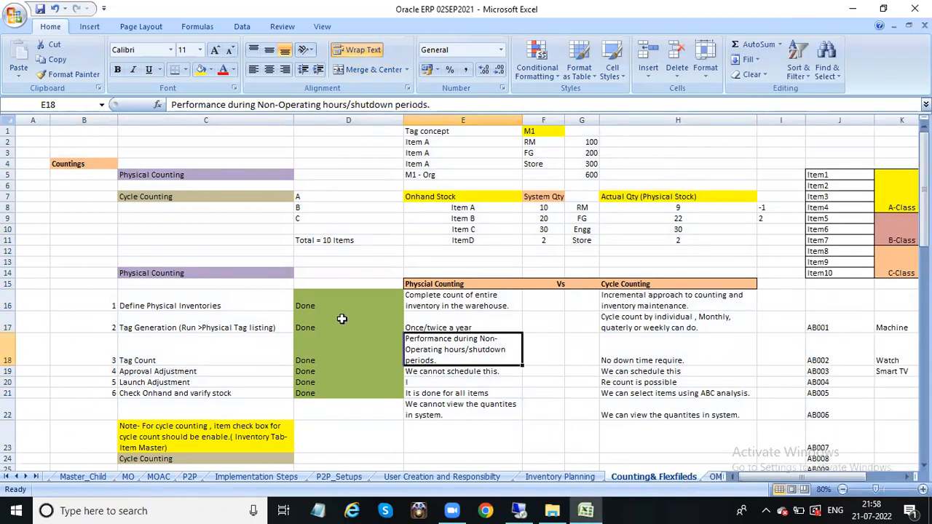
left_click(526, 510)
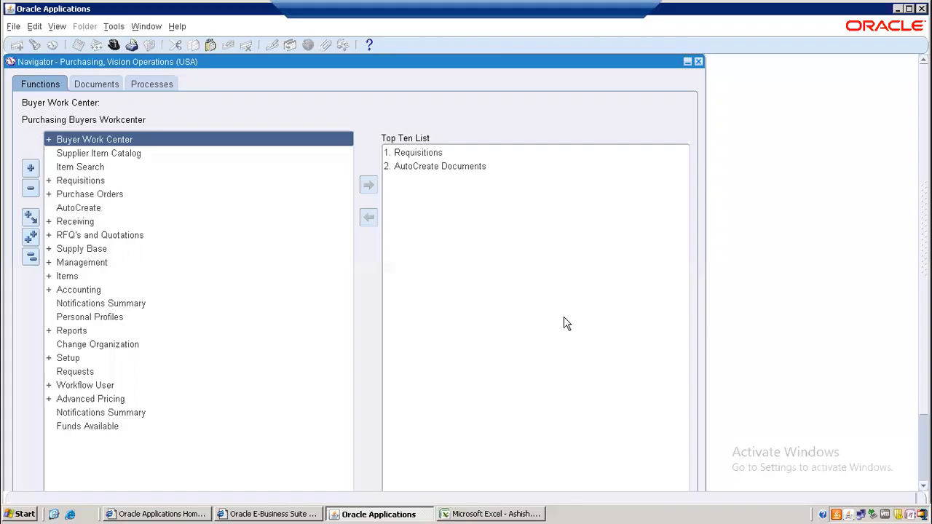
left_click(497, 514)
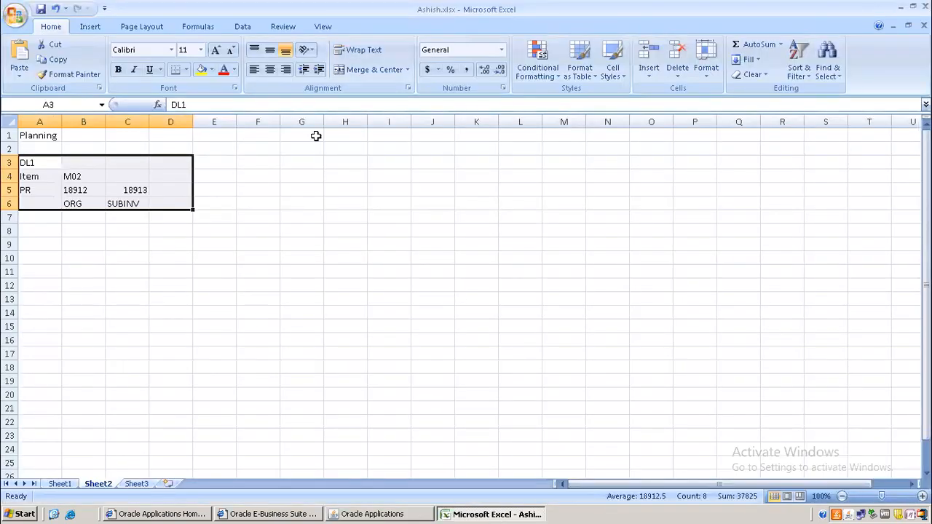
Step: Deselect the planning notes and switch back to the Oracle ERP 02SEP2021 workbook with Alt+Tab
left_click(549, 344)
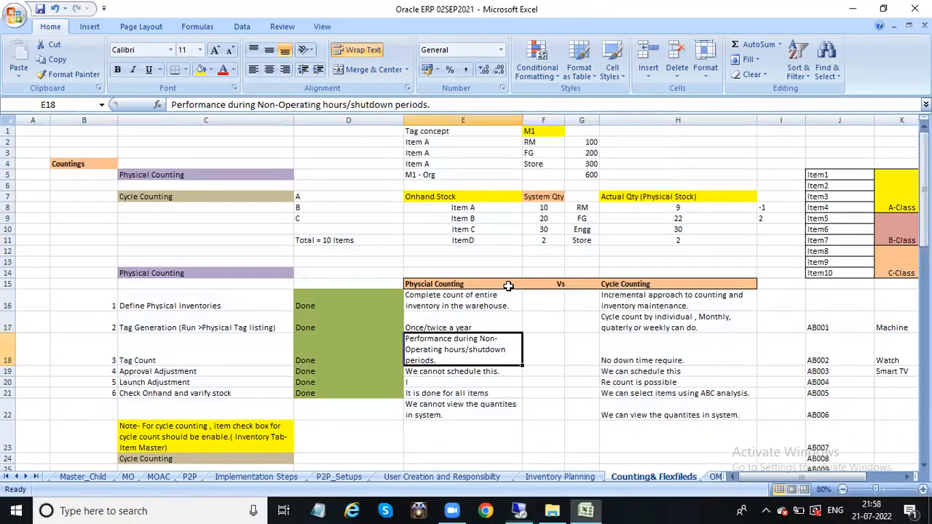
key("alt+Tab")
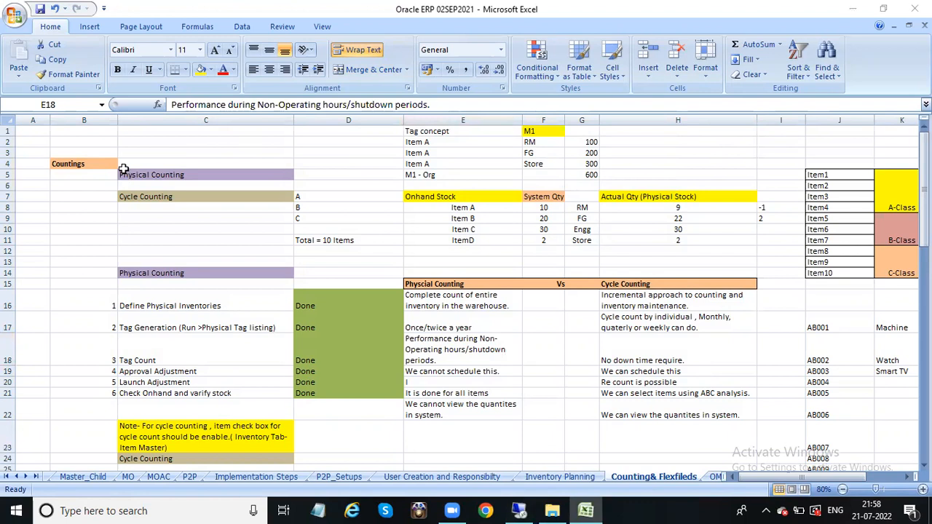
key("alt+Tab")
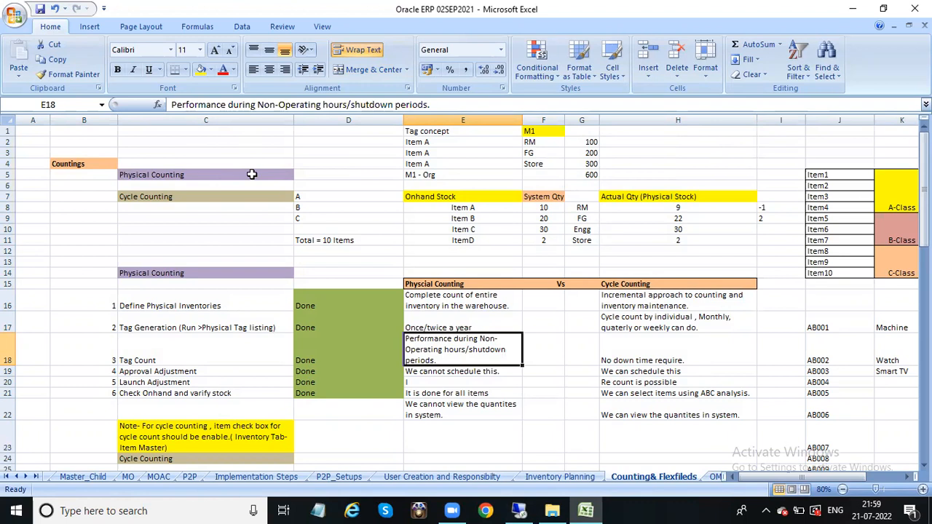
left_click_drag(922, 155, 918, 142)
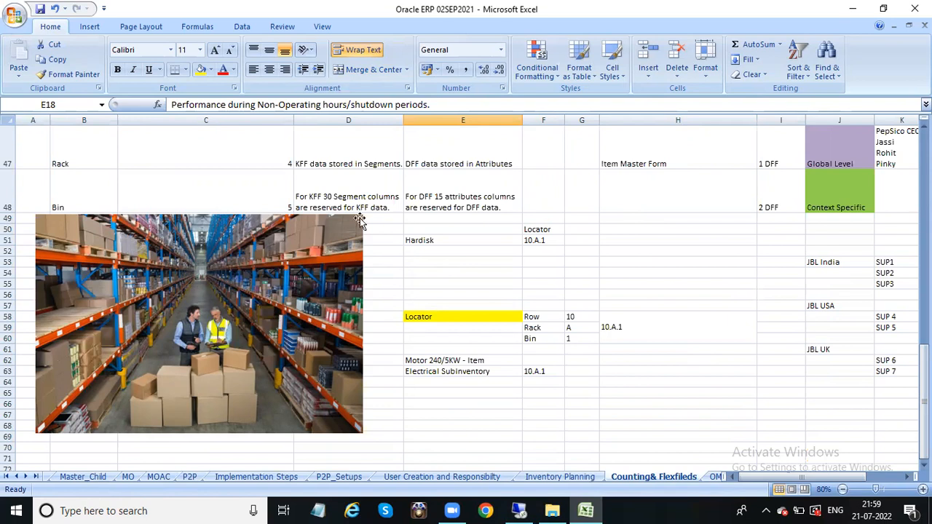
left_click_drag(924, 378, 924, 149)
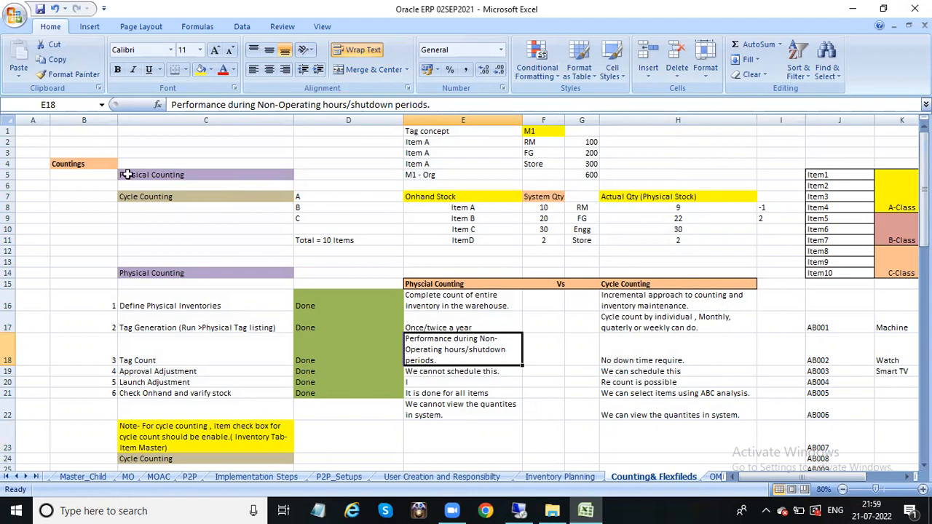
left_click(208, 175)
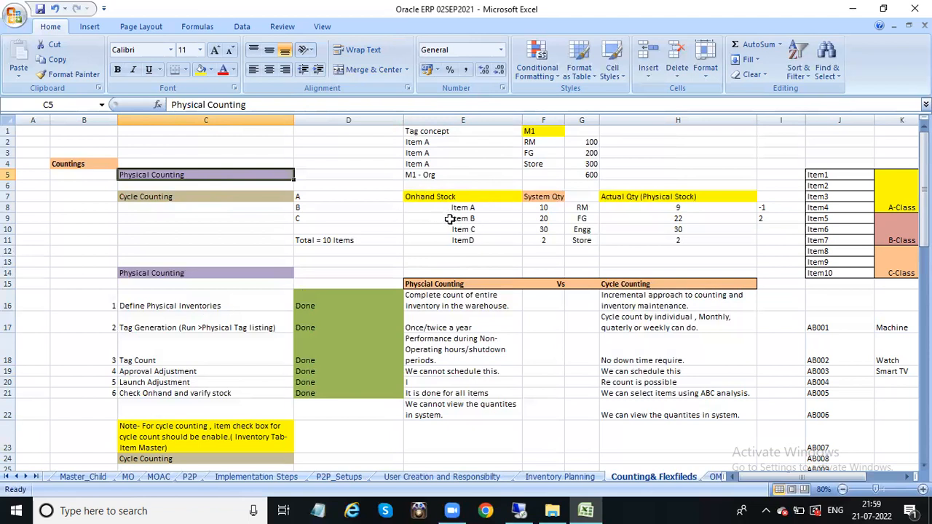
left_click(474, 198)
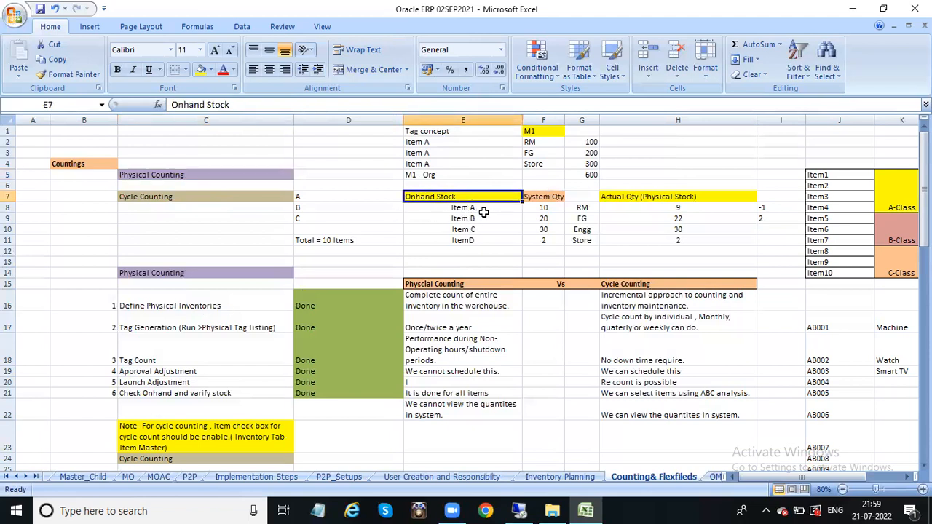
left_click(487, 208)
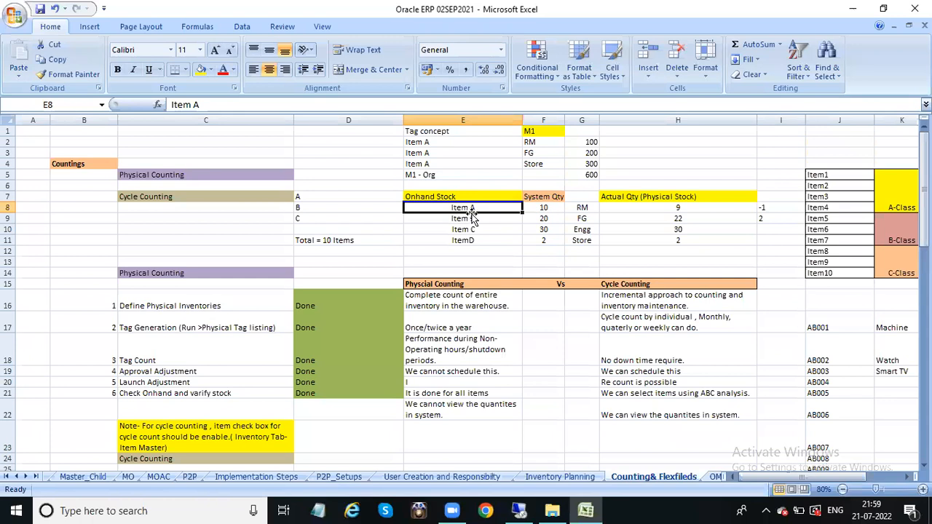
left_click(545, 207)
left_click(497, 206)
left_click(544, 208)
left_click(543, 219)
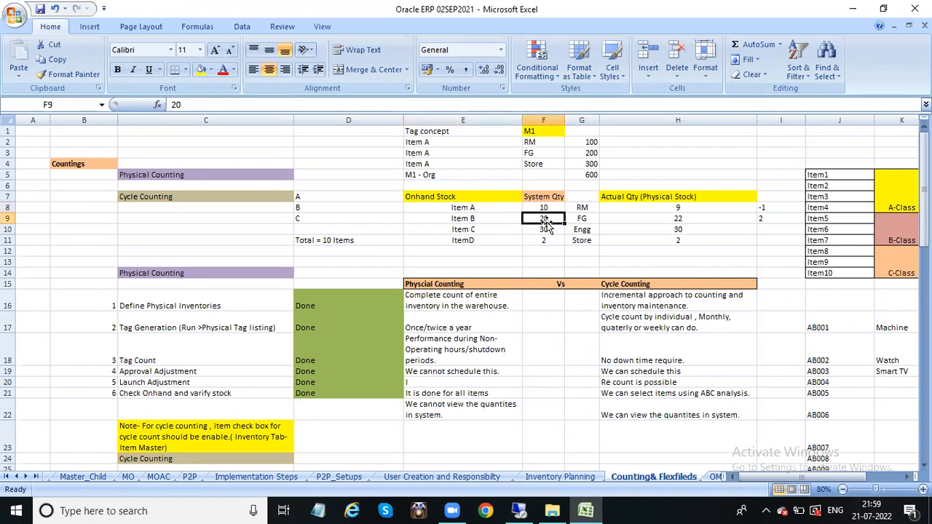
left_click(547, 229)
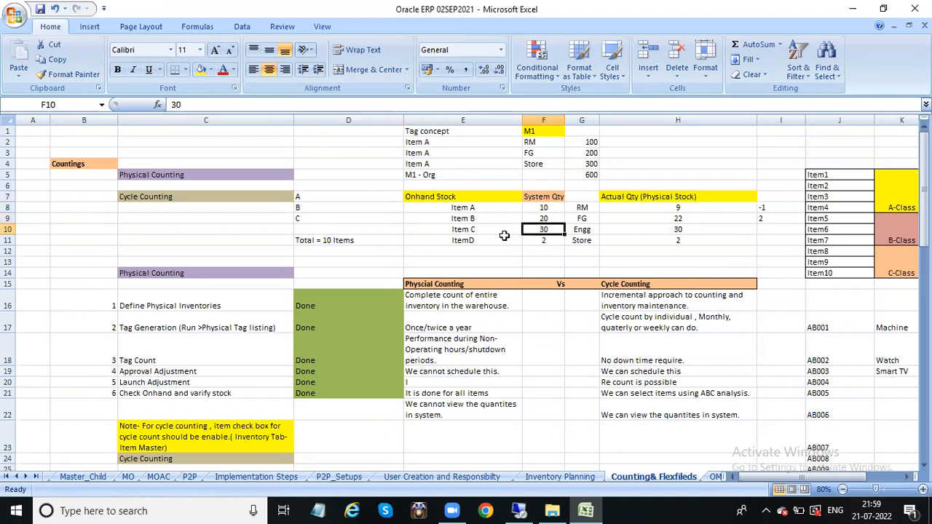
left_click(539, 241)
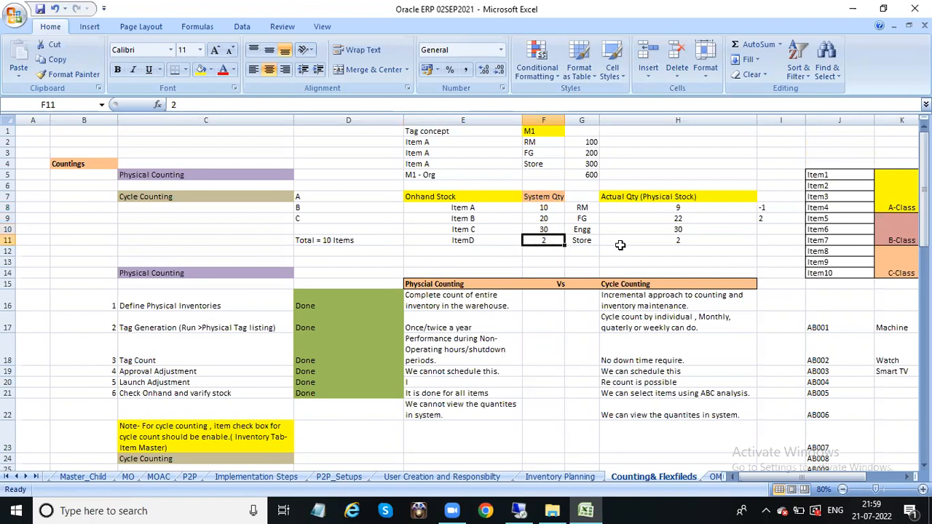
left_click(577, 207)
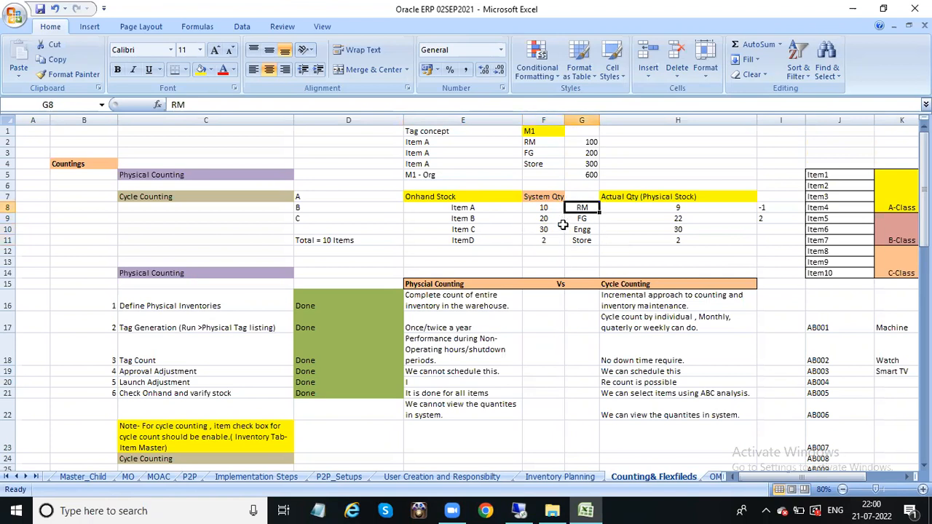
left_click(578, 219)
left_click(580, 230)
left_click(584, 243)
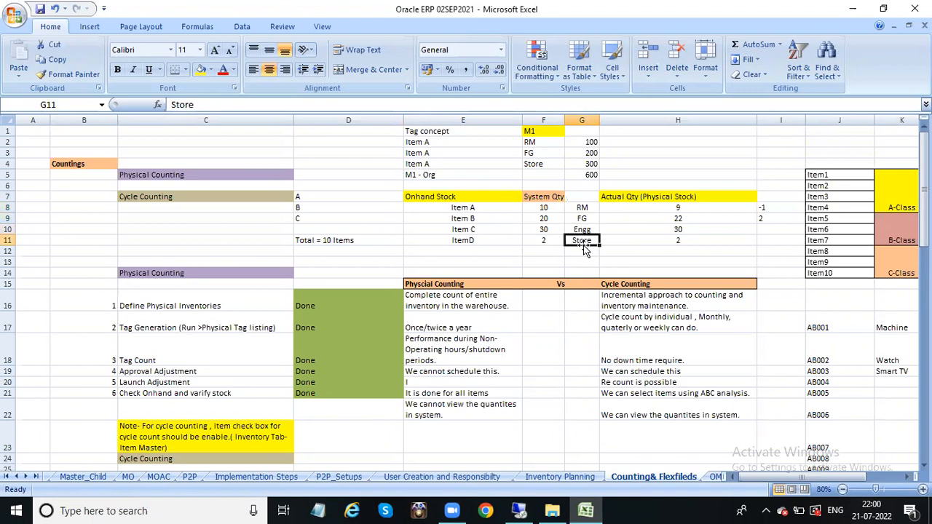
left_click(687, 209)
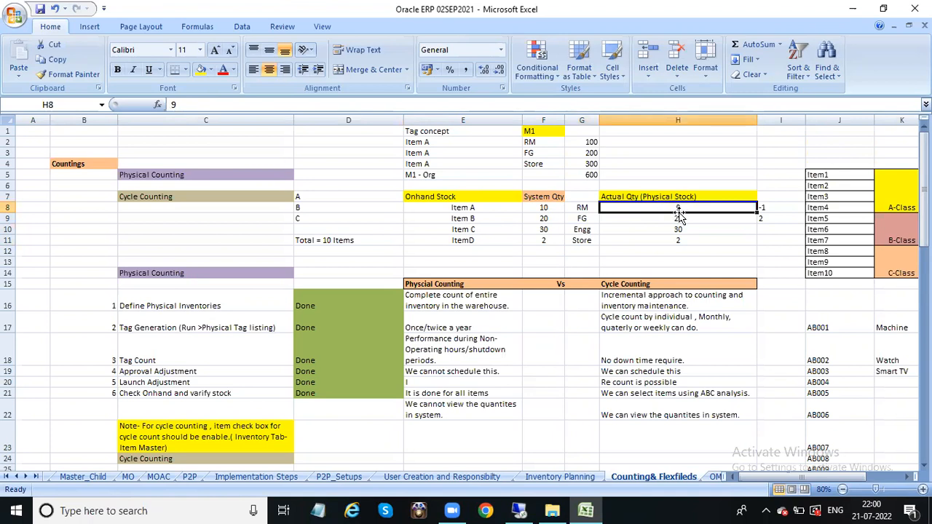
left_click(683, 218)
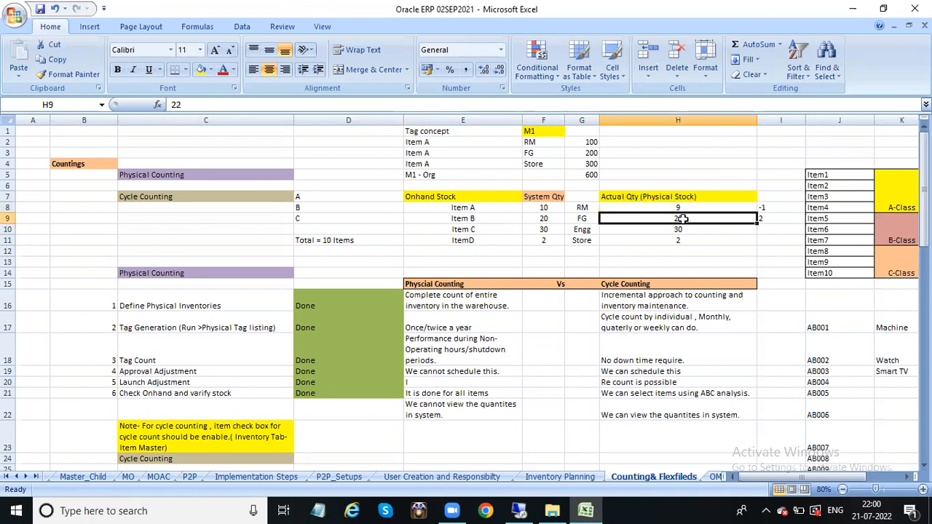
left_click(481, 219)
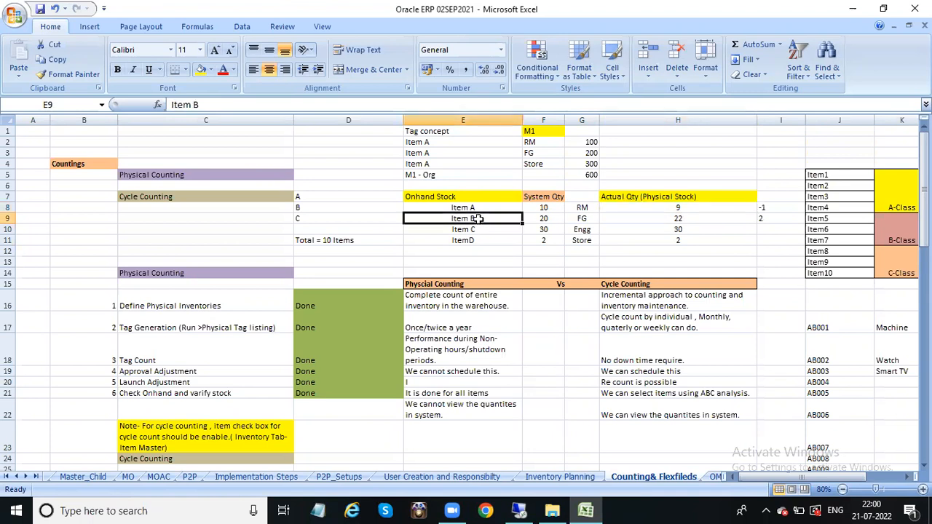
left_click(699, 220)
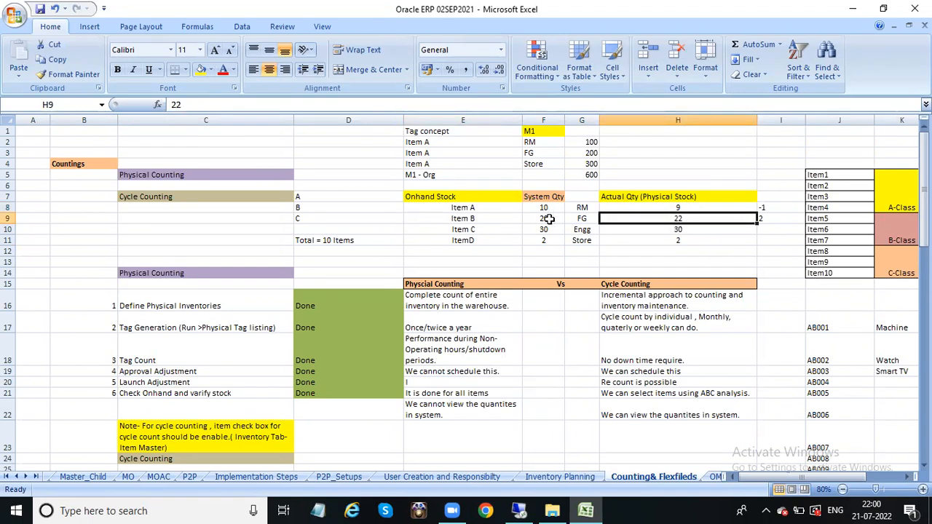
left_click(548, 218)
left_click(691, 232)
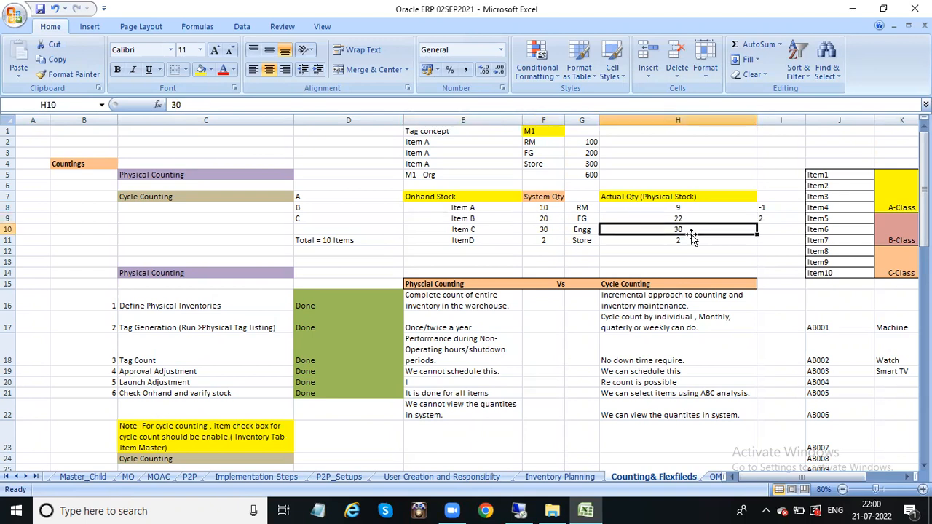
left_click(518, 230)
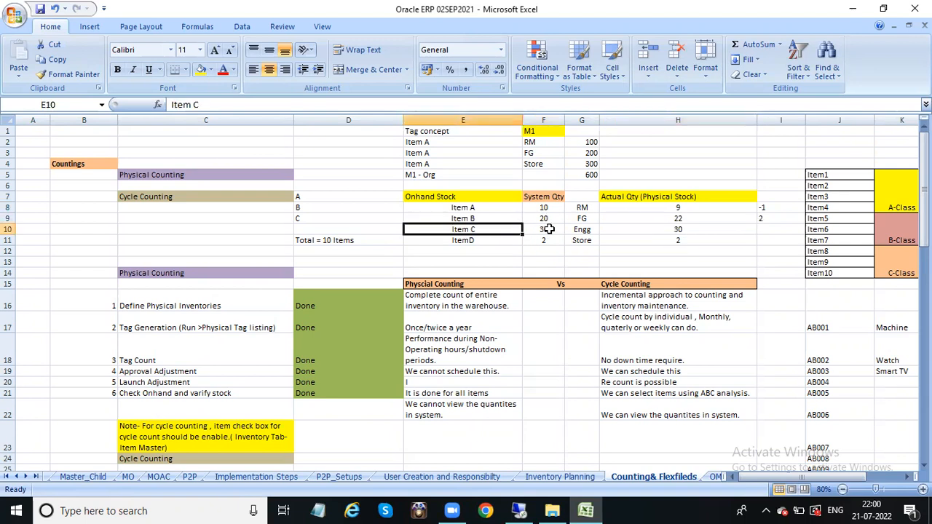
left_click(677, 229)
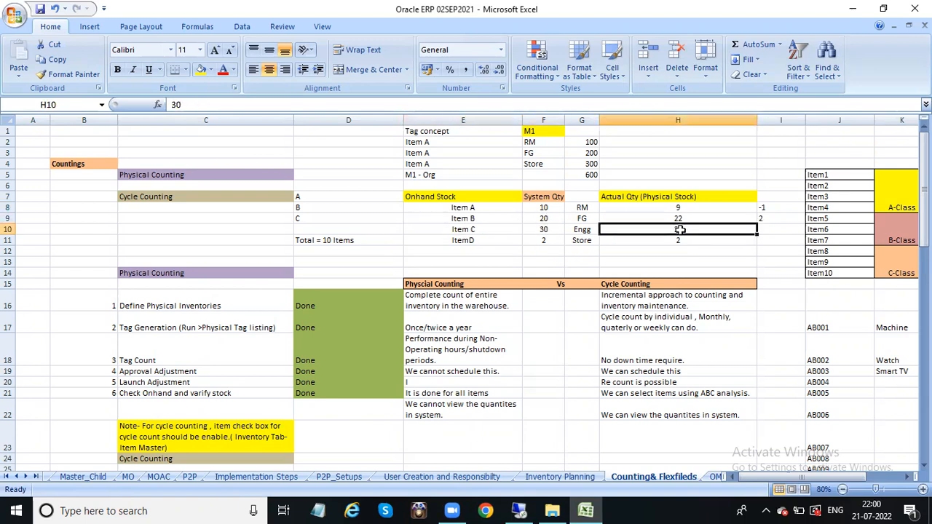
left_click(491, 242)
left_click(545, 241)
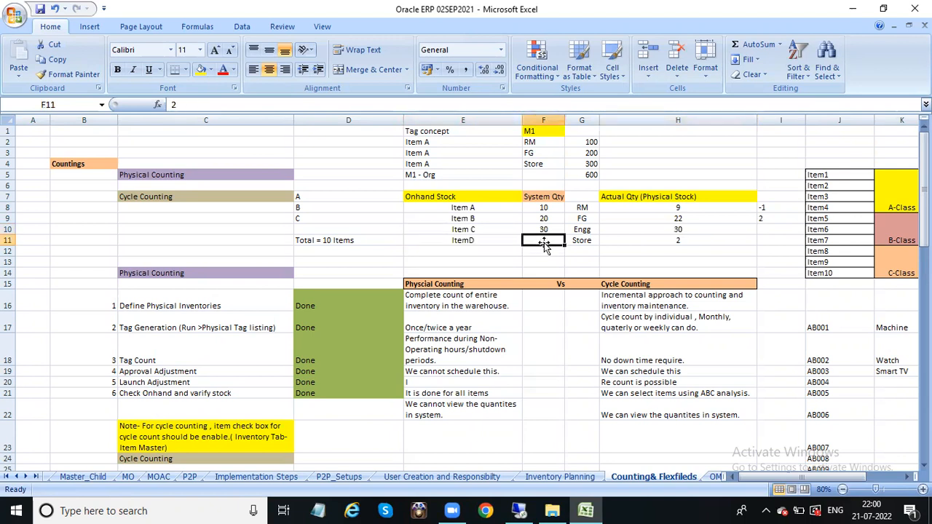
left_click(668, 240)
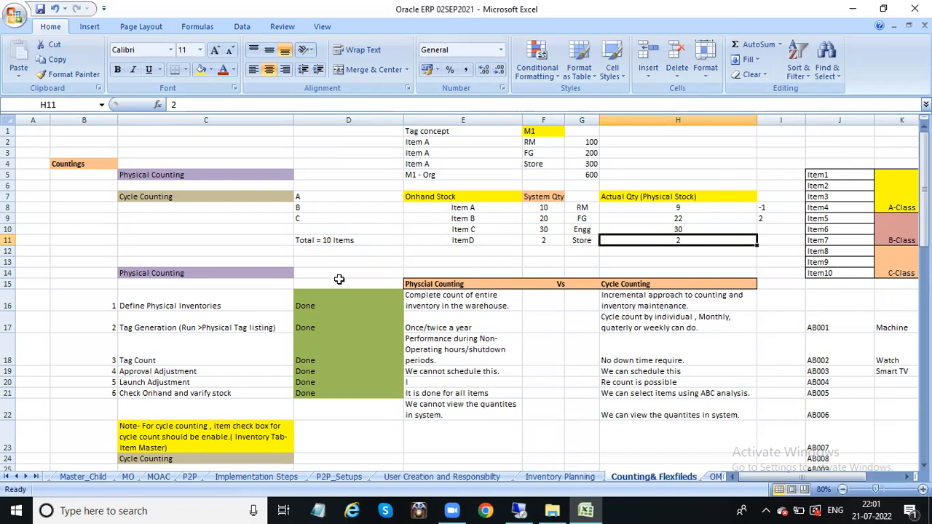
left_click(162, 175)
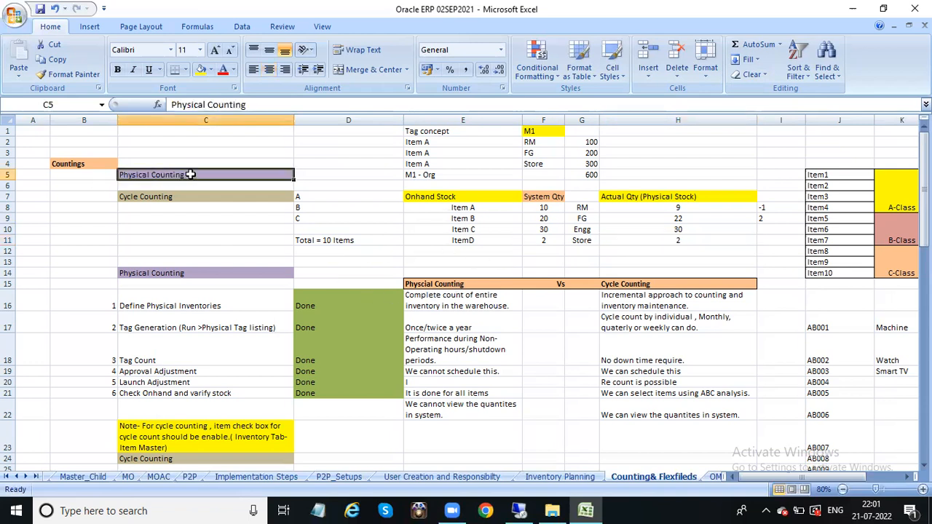
left_click(161, 197)
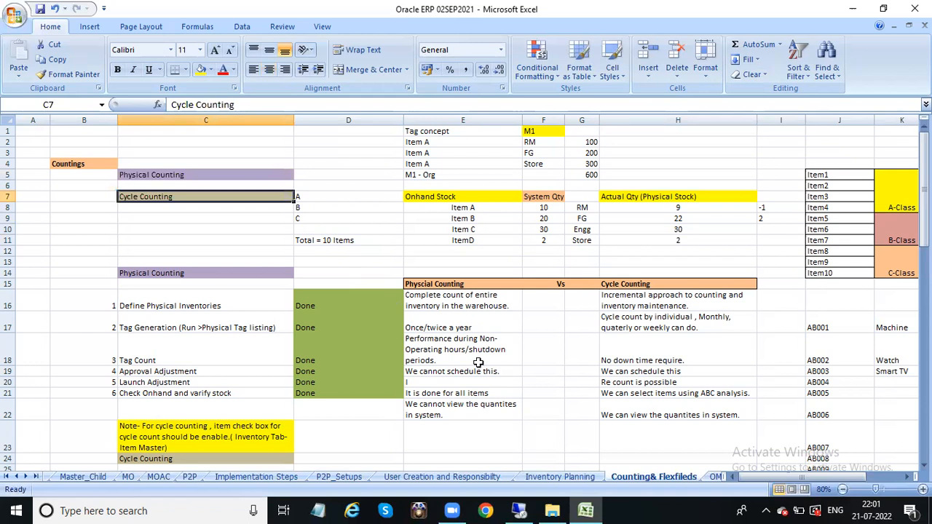
left_click(349, 268)
left_click_drag(412, 286, 681, 414)
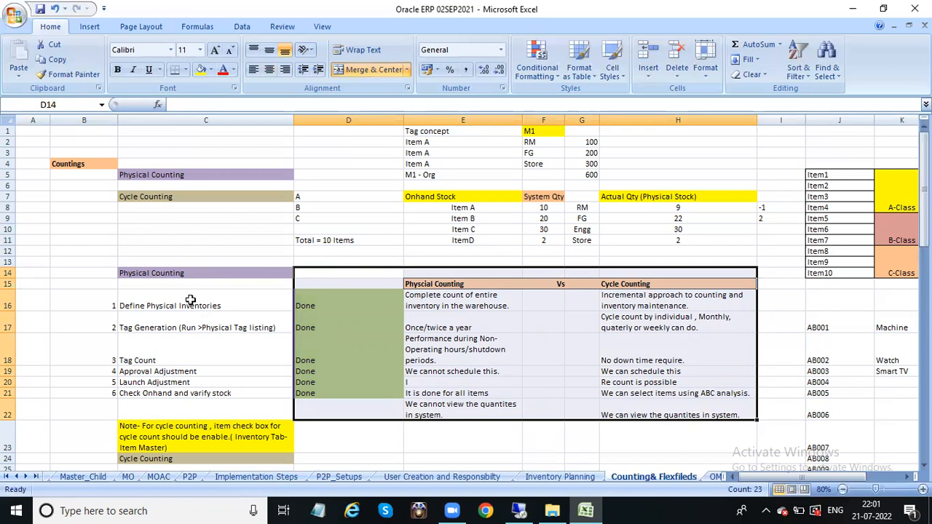
left_click(180, 276)
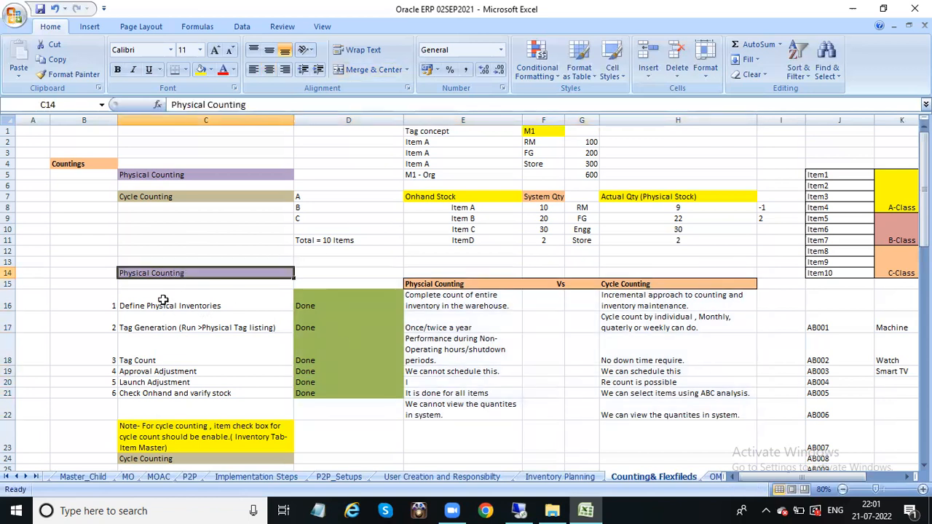
left_click_drag(447, 286, 652, 415)
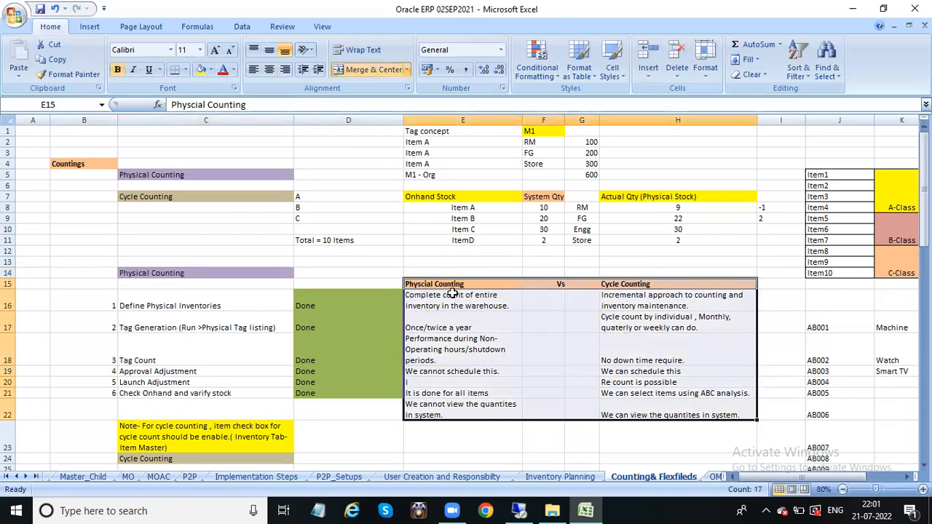
left_click(656, 283)
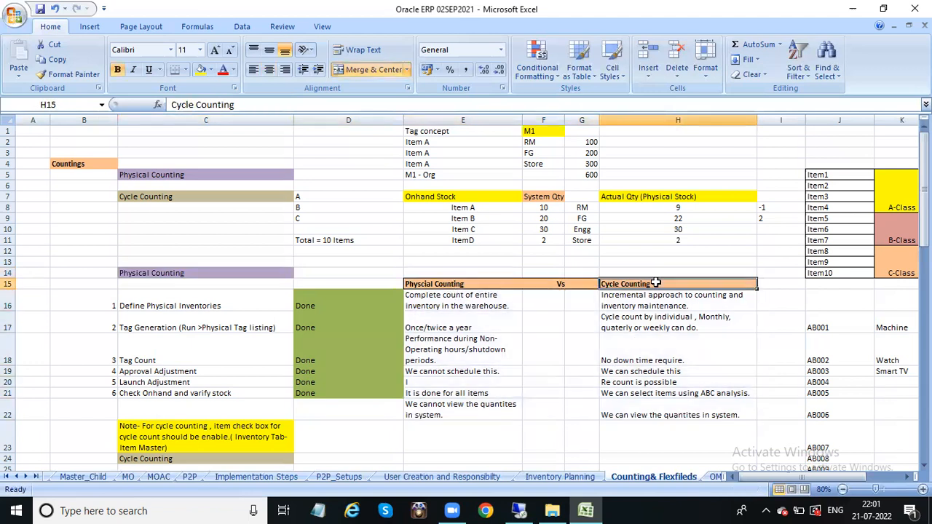
left_click(462, 297)
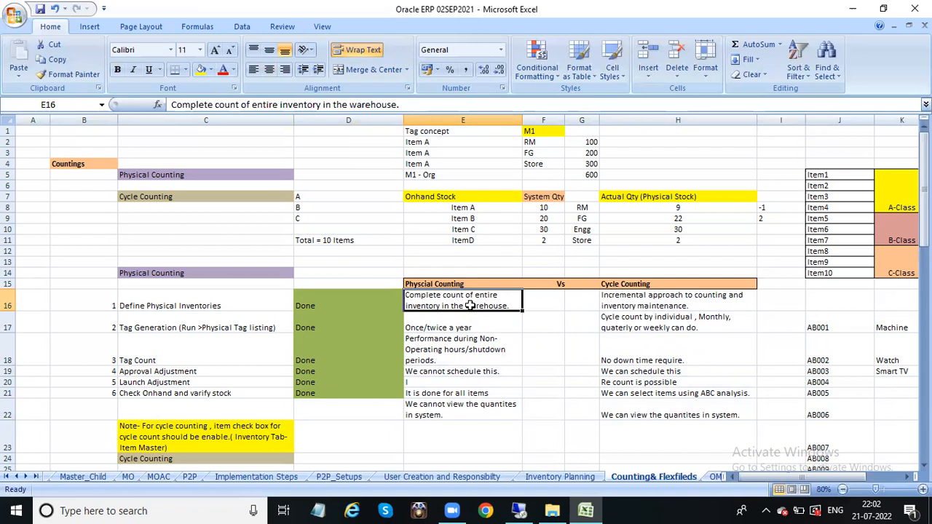
left_click(636, 306)
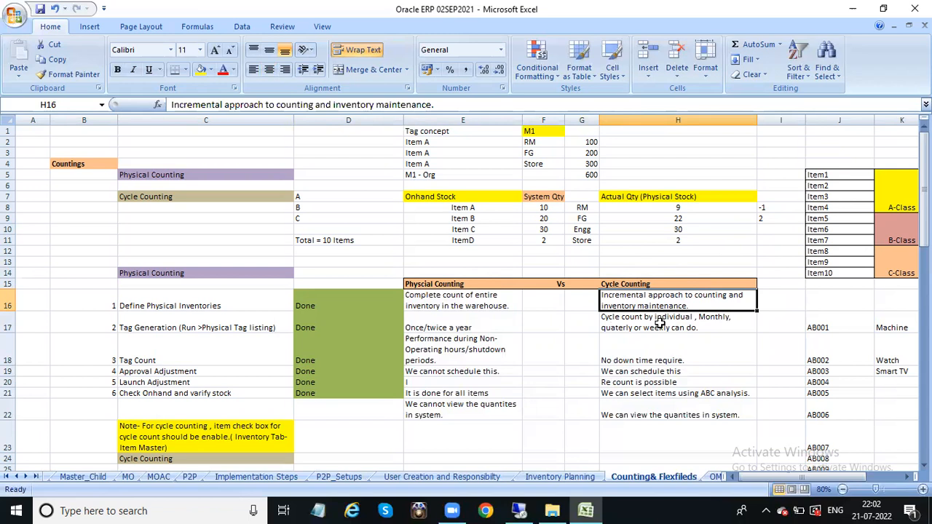
left_click(451, 316)
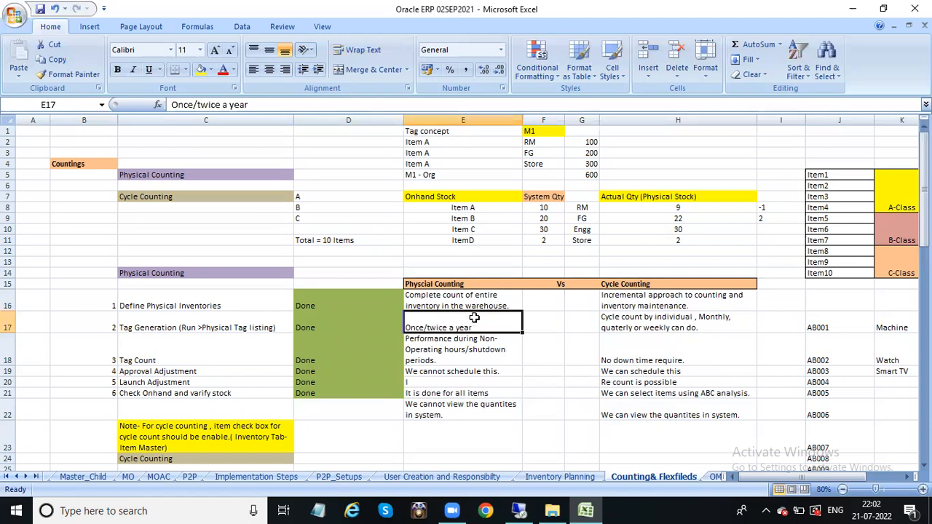
left_click(457, 297)
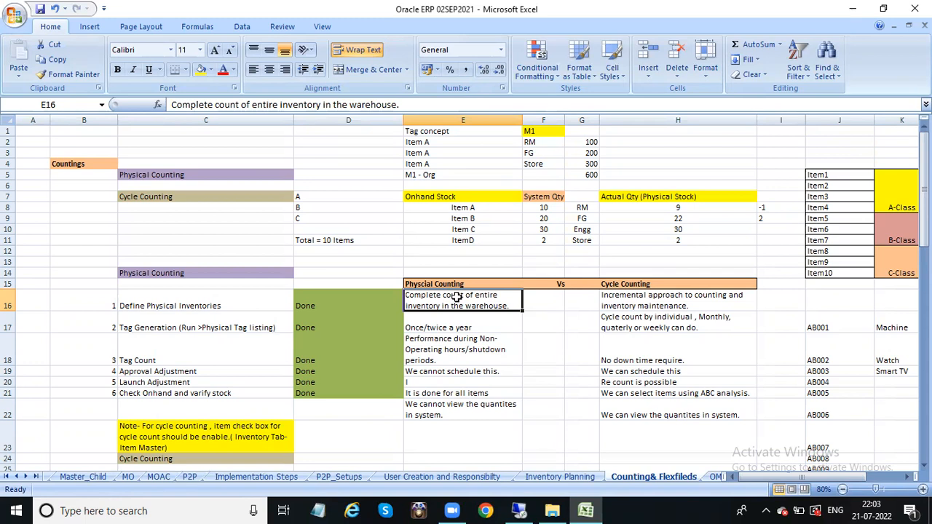
left_click(653, 328)
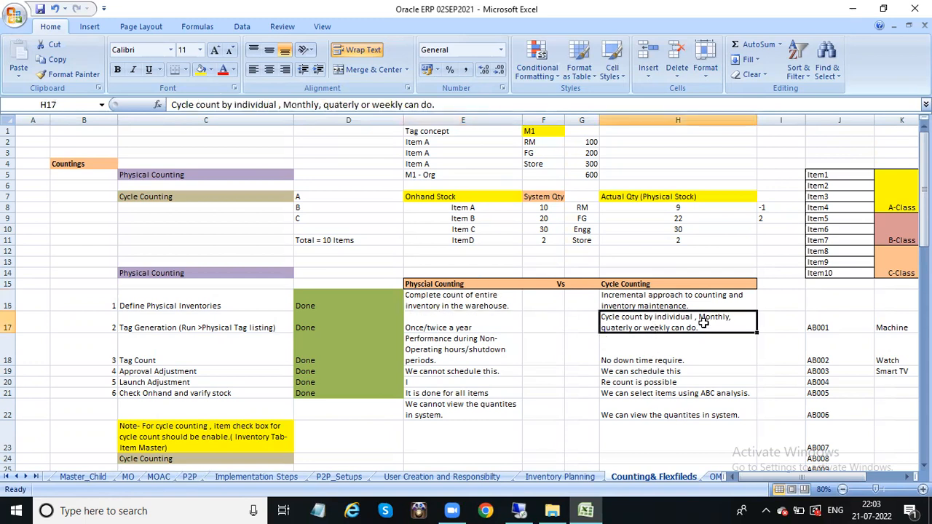
left_click(503, 361)
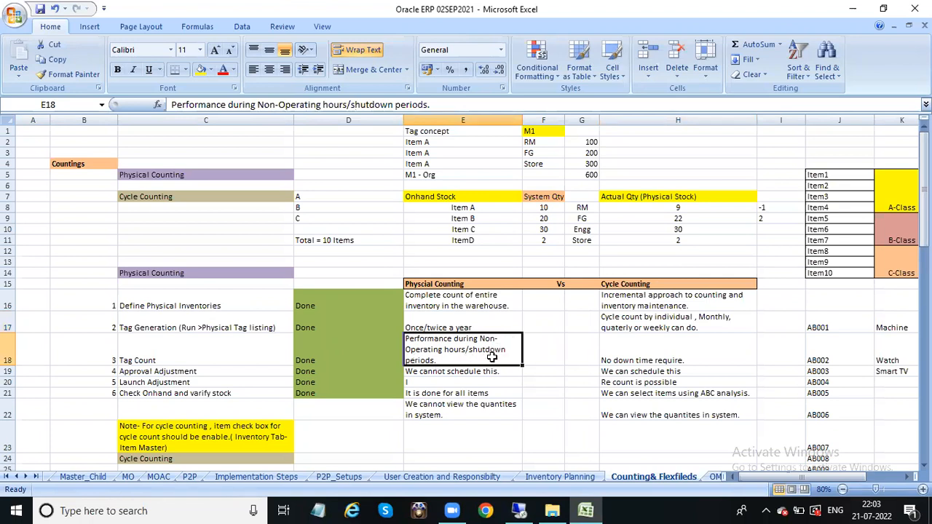
left_click(619, 356)
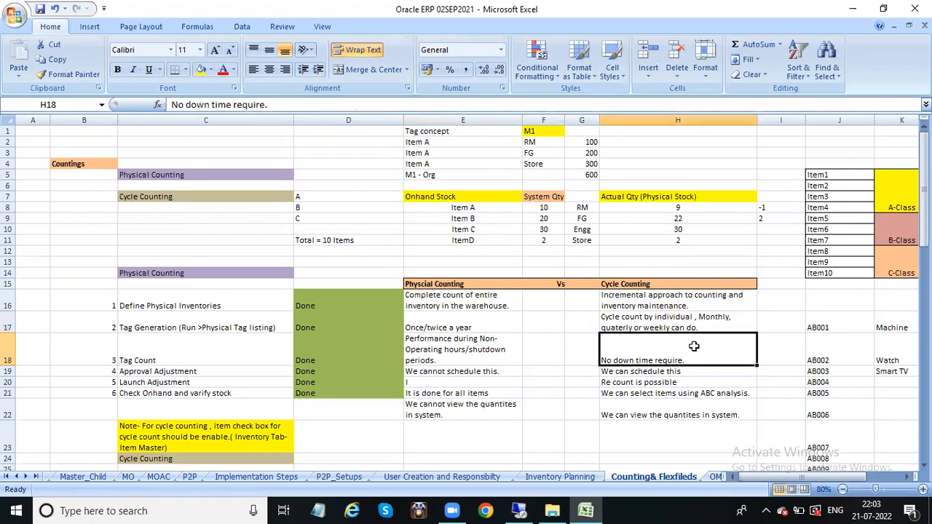
left_click(472, 328)
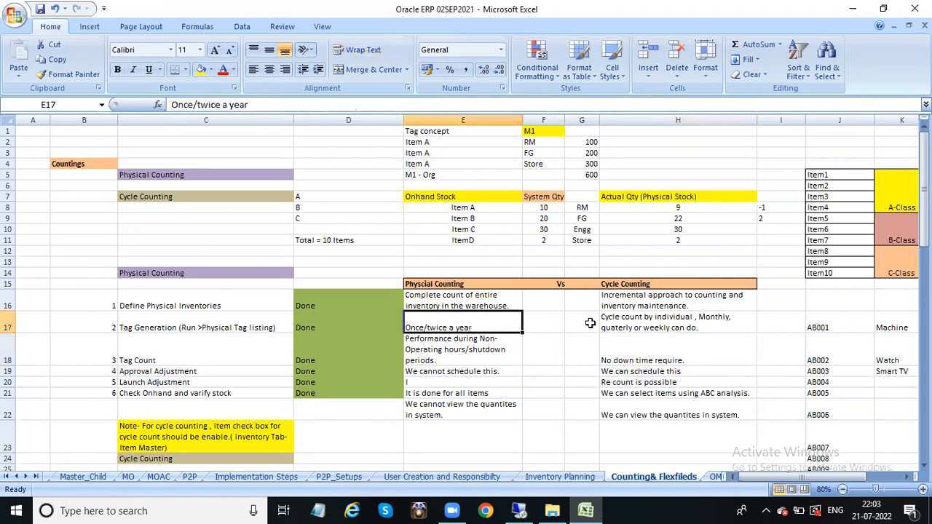
left_click(633, 326)
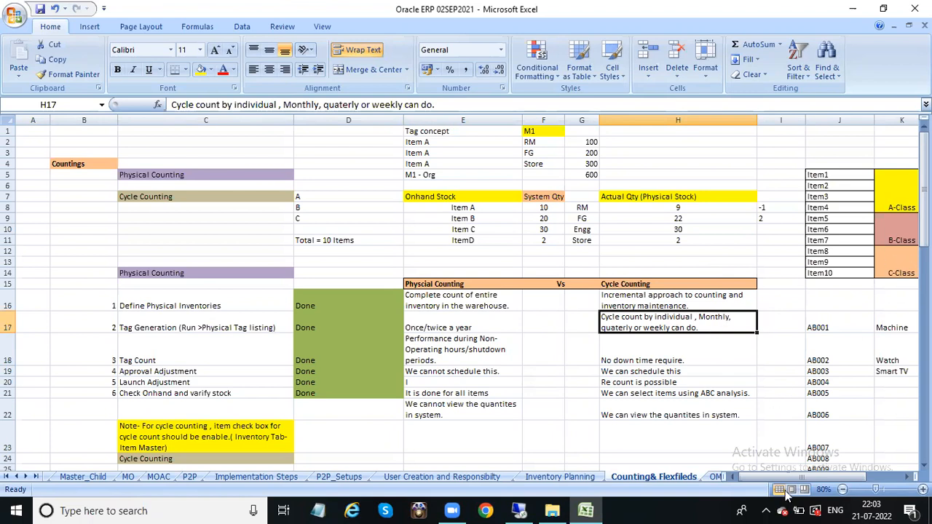
mouse_move(790, 480)
left_mouse_down()
mouse_move(821, 476)
mouse_move(786, 481)
left_mouse_up()
left_click(452, 342)
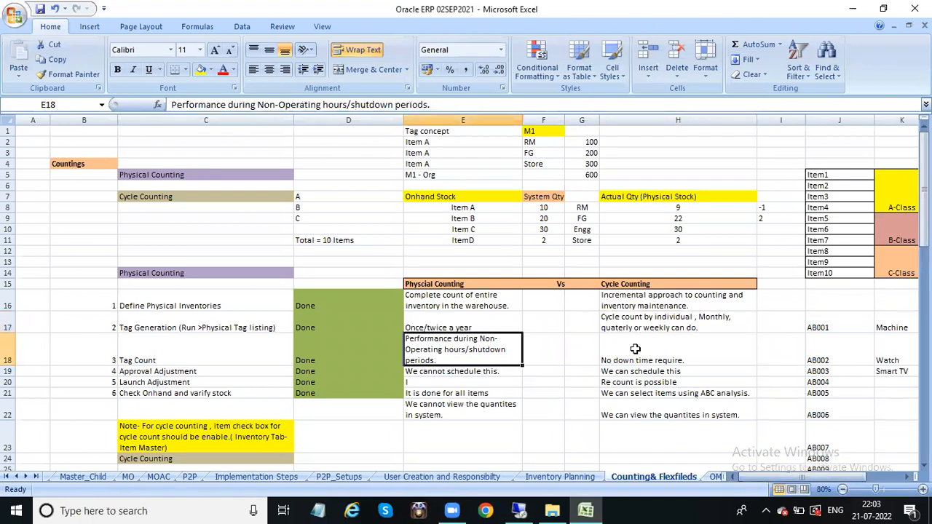
left_click(735, 337)
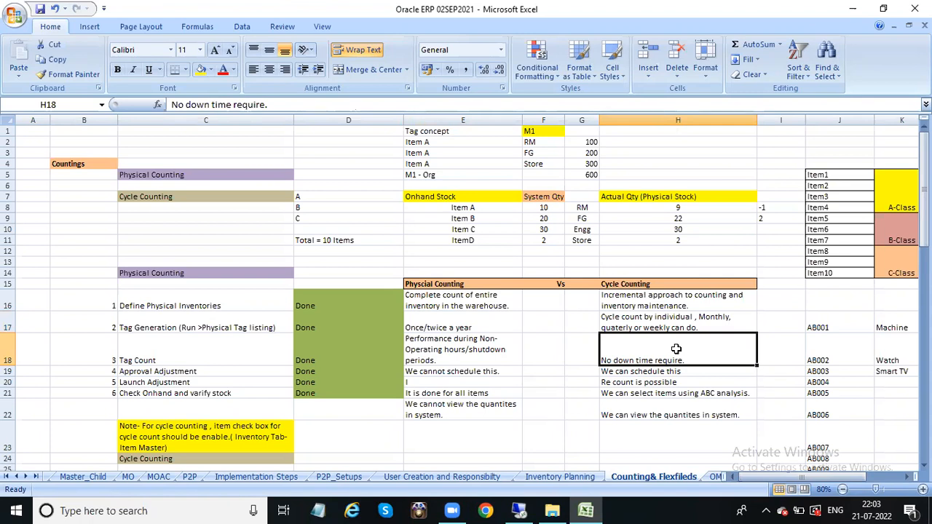
left_click(459, 373)
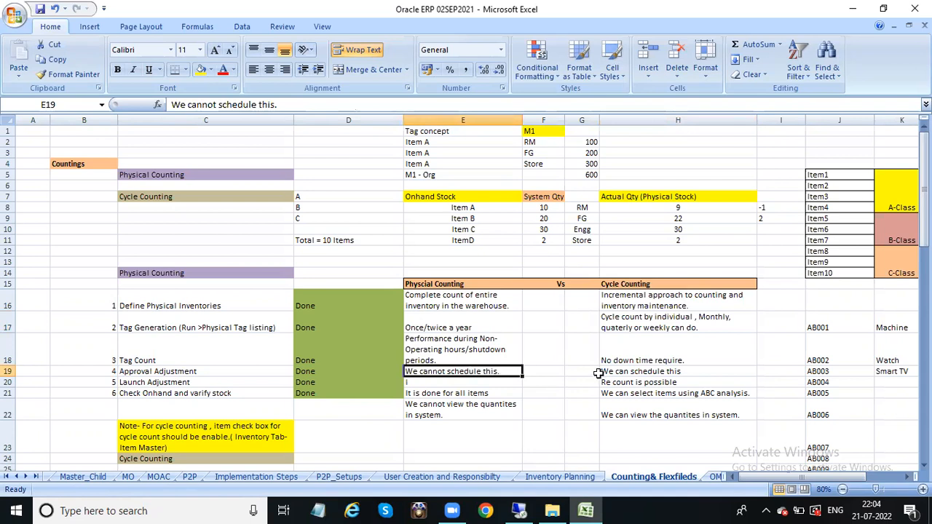
left_click(632, 381)
left_click(646, 370)
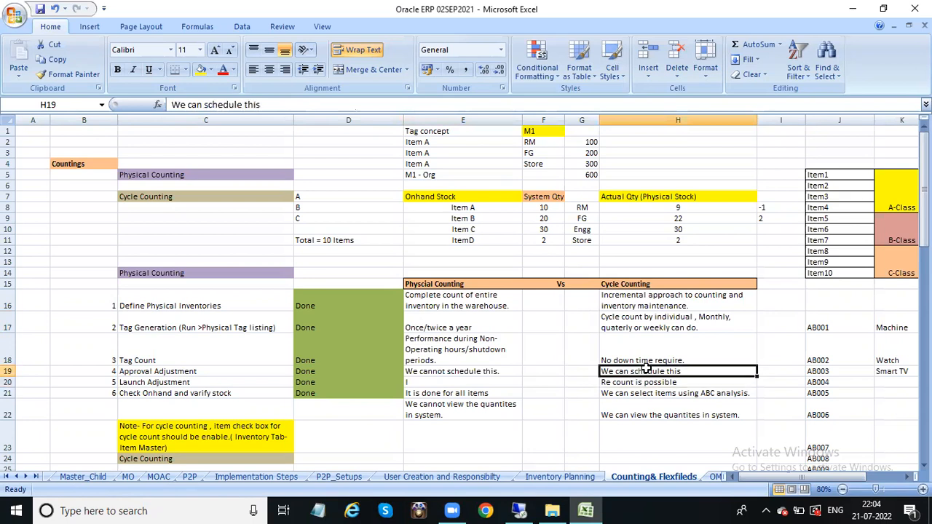
left_click(441, 405)
left_click(434, 379)
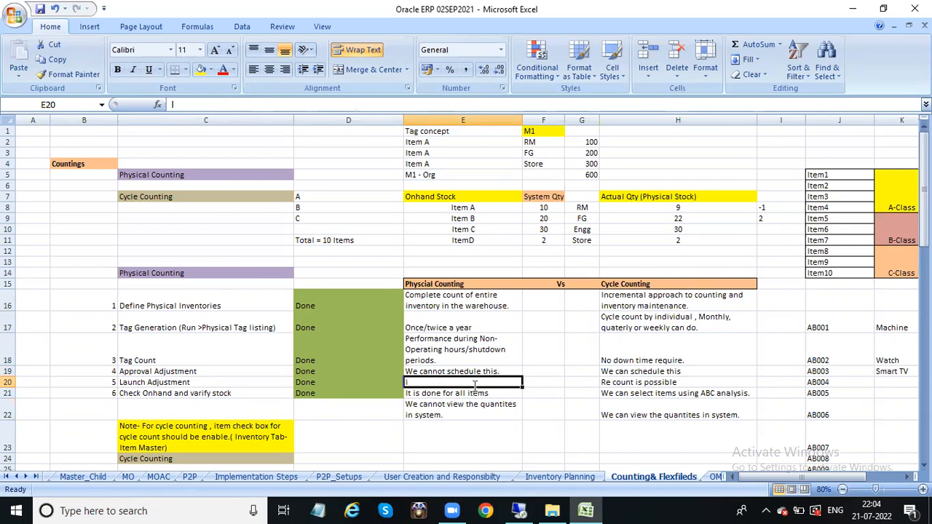
Step: Enter 'Recount is not possible' as physical counting's recount entry in E20
type("Recount is not possible")
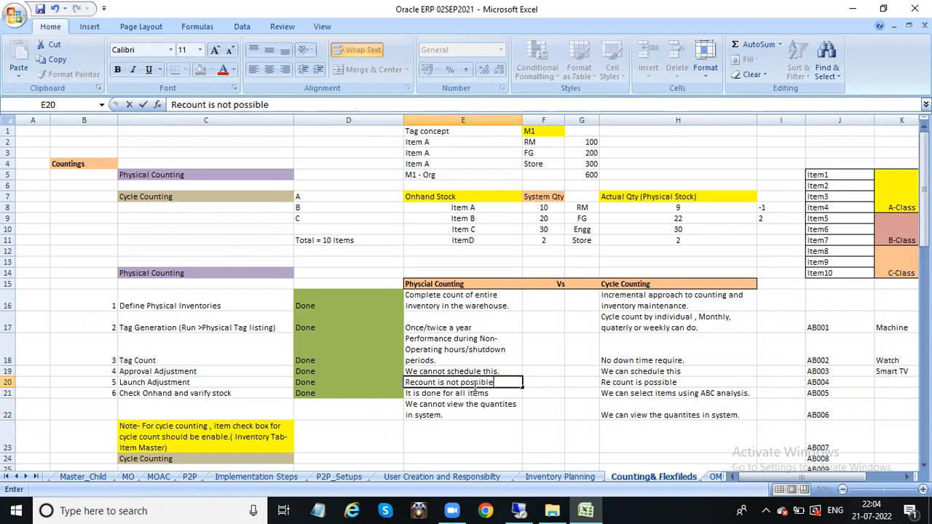
left_click(481, 423)
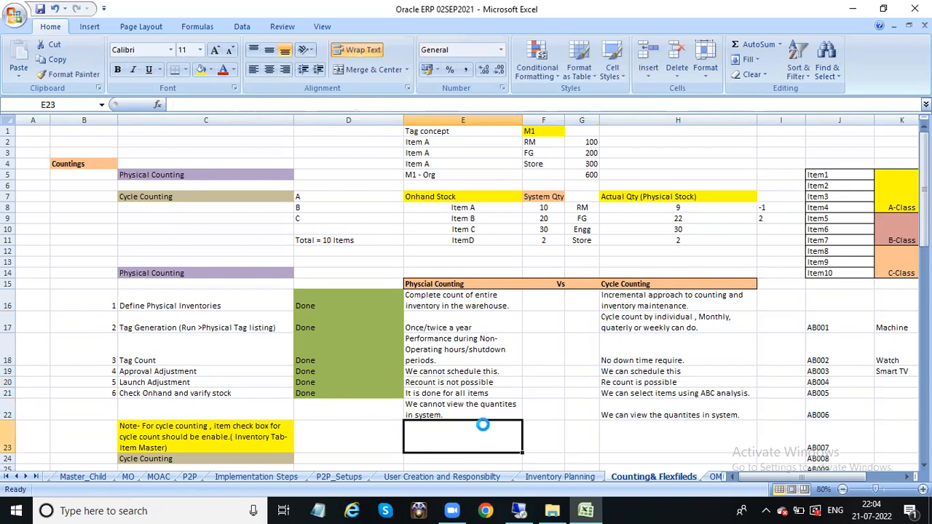
left_click(612, 422)
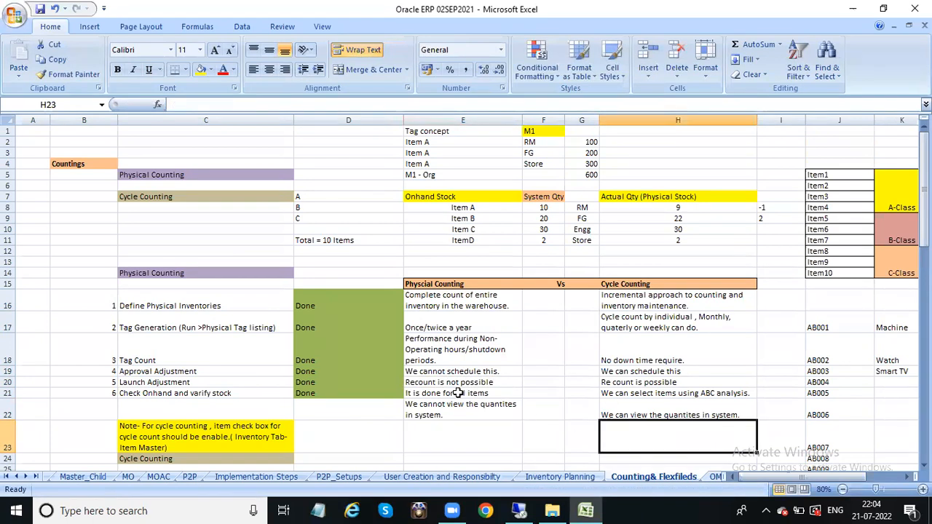
Step: Review the recount entries in E20 and H20 and the all-items entry in E21
left_click(452, 382)
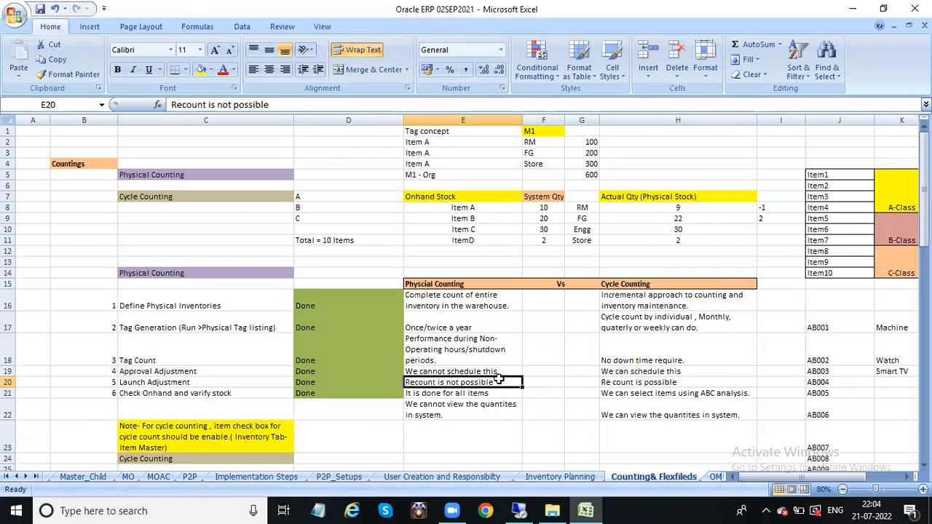
left_click(637, 381)
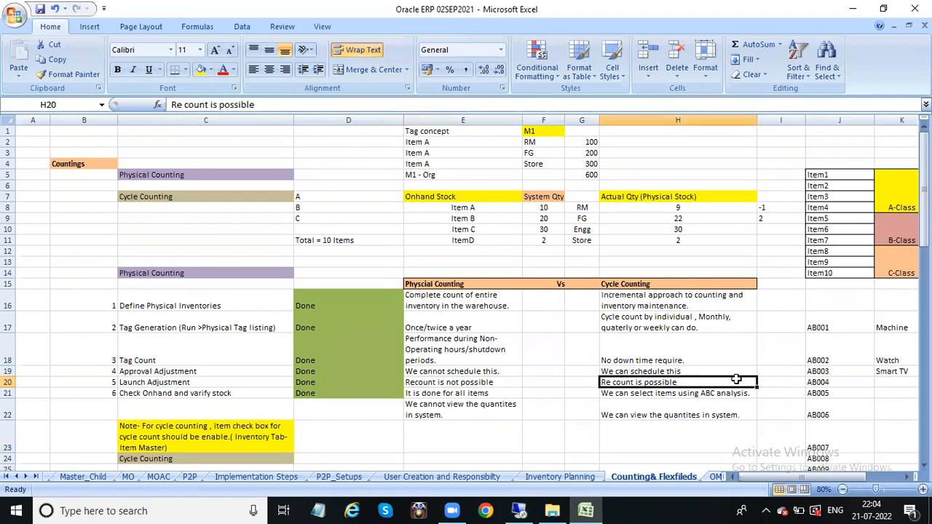
left_click(430, 395)
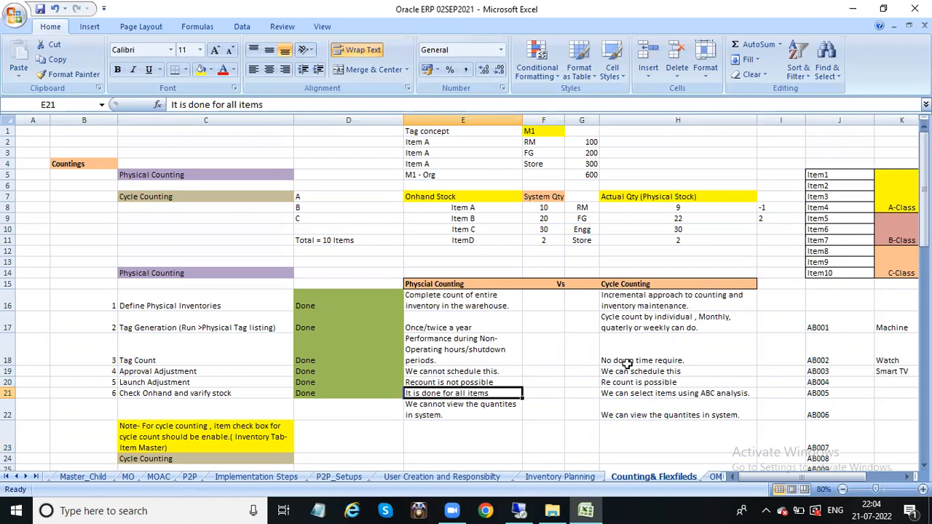
left_click(674, 394)
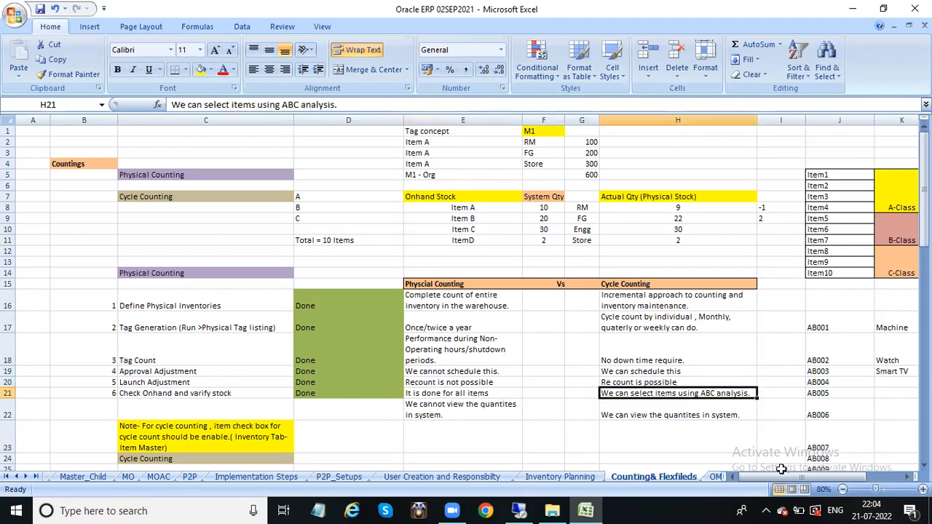
left_click_drag(776, 479, 813, 479)
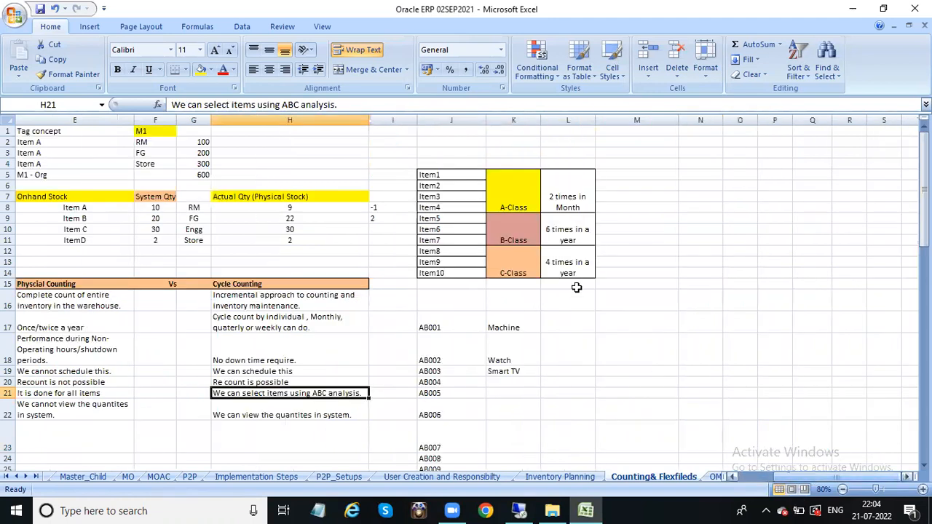
left_click(488, 195)
left_click(508, 234)
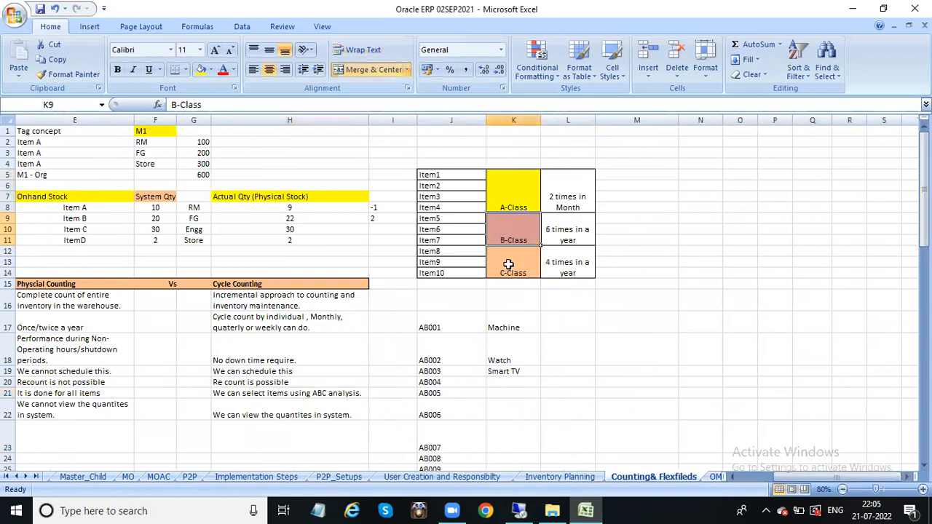
left_click(508, 264)
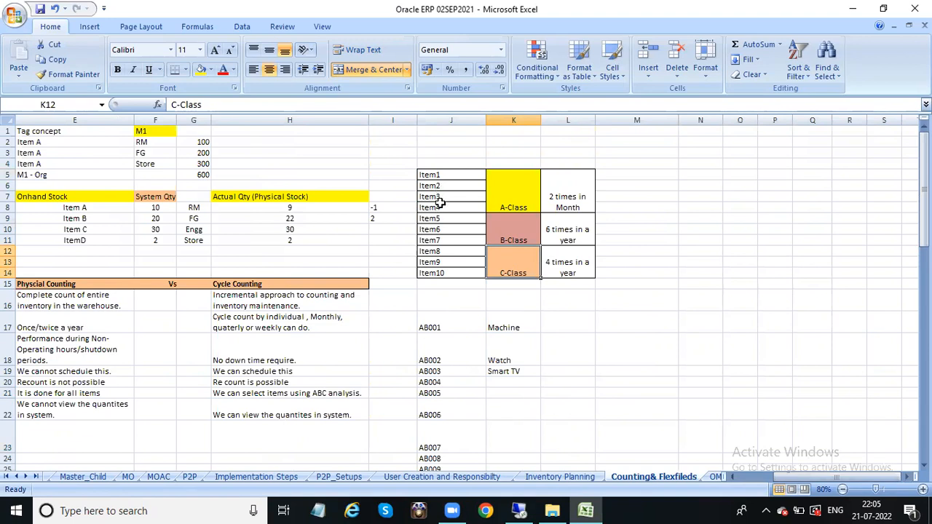
left_click(510, 204)
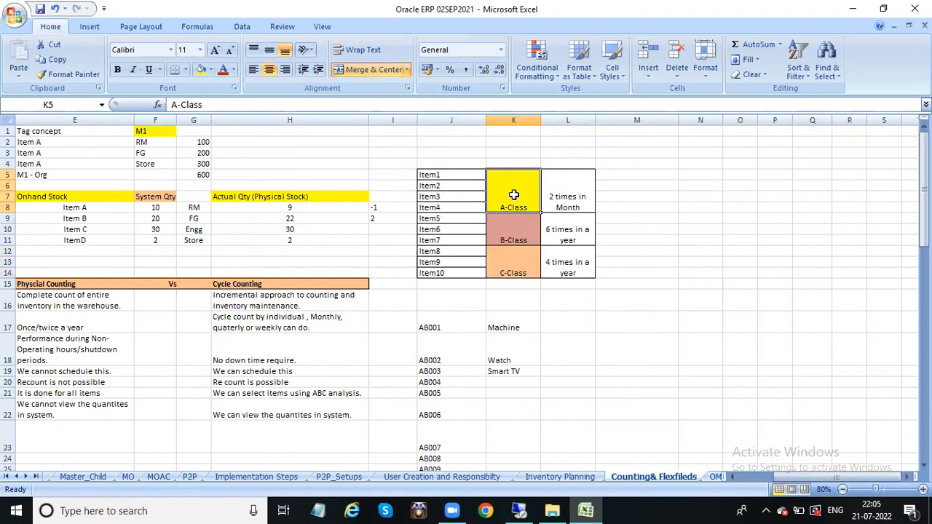
left_click(513, 238)
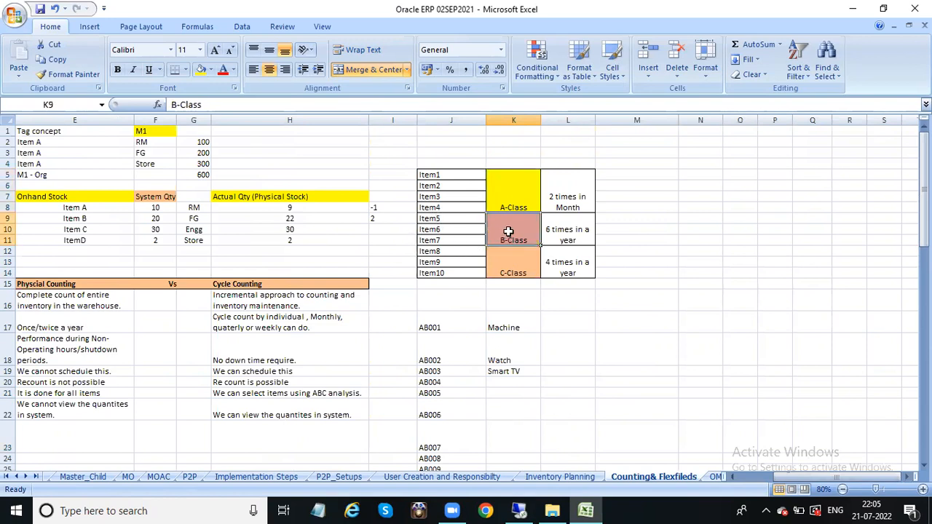
left_click(512, 263)
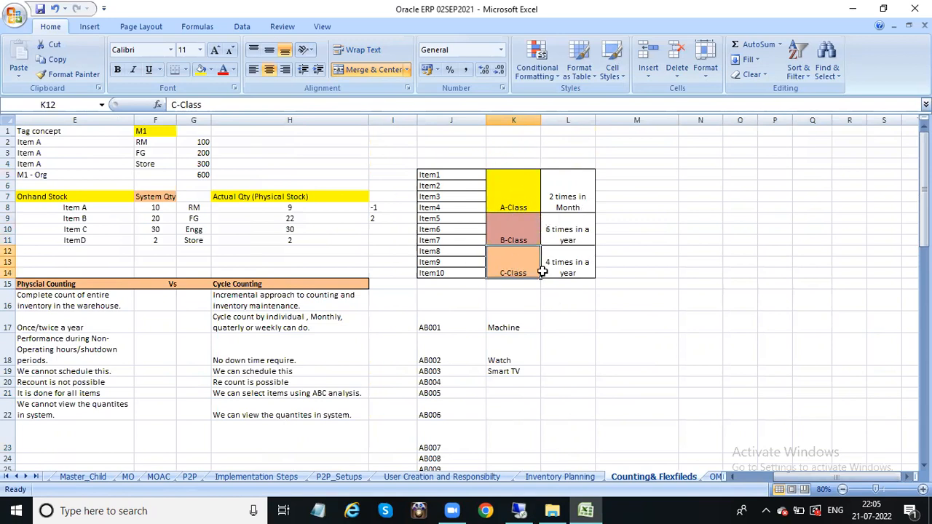
left_click_drag(785, 474, 745, 474)
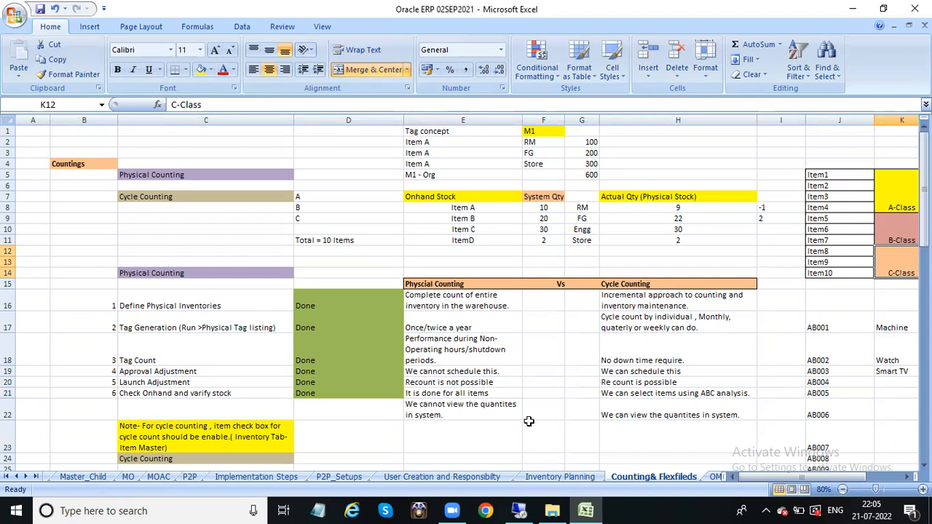
left_click(434, 413)
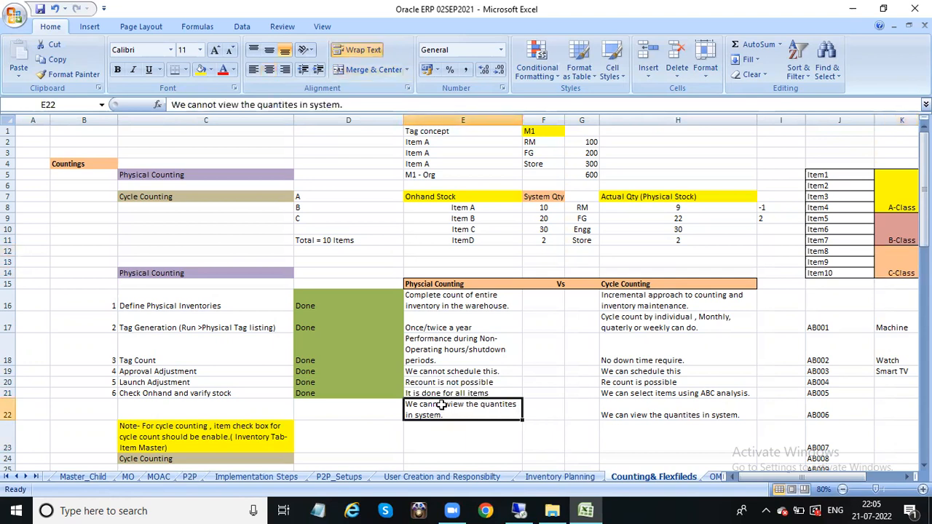
left_click(648, 407)
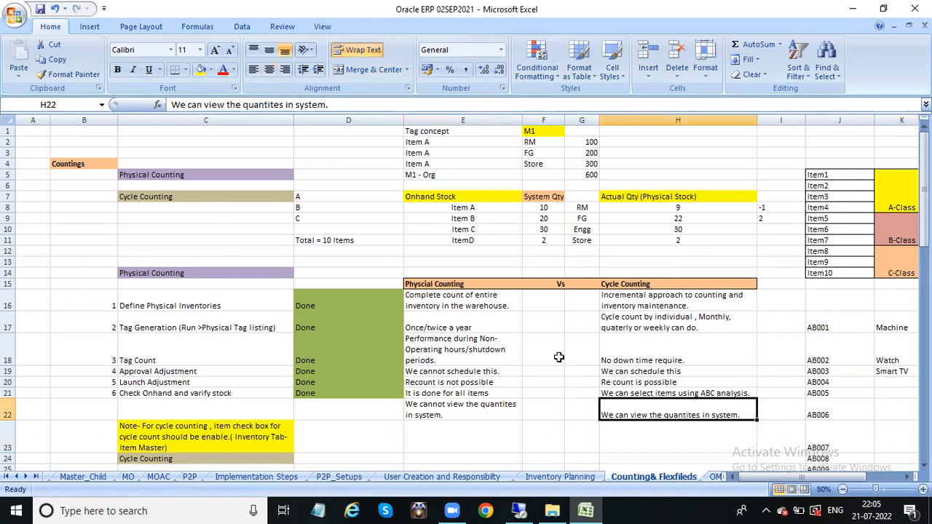
left_click_drag(435, 284, 658, 405)
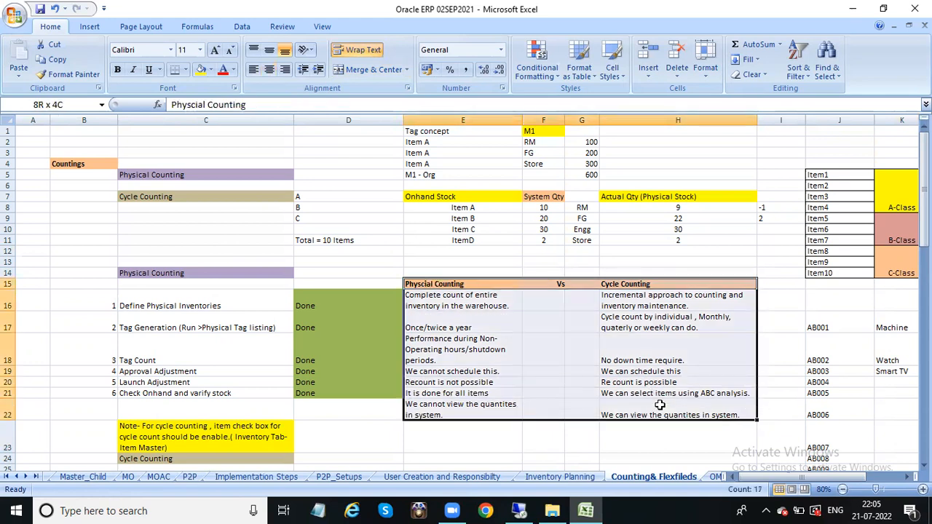
left_click_drag(166, 167, 211, 195)
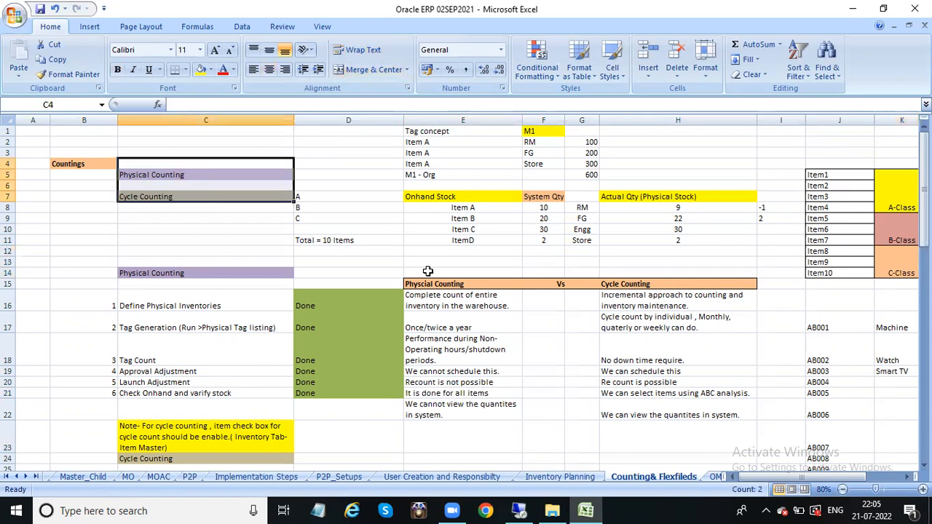
left_click_drag(420, 284, 626, 411)
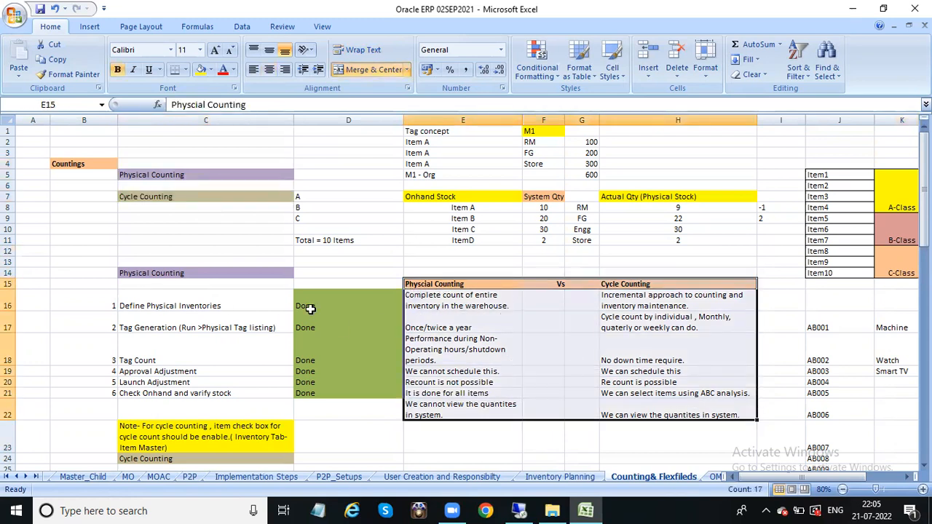
left_click_drag(182, 273, 314, 391)
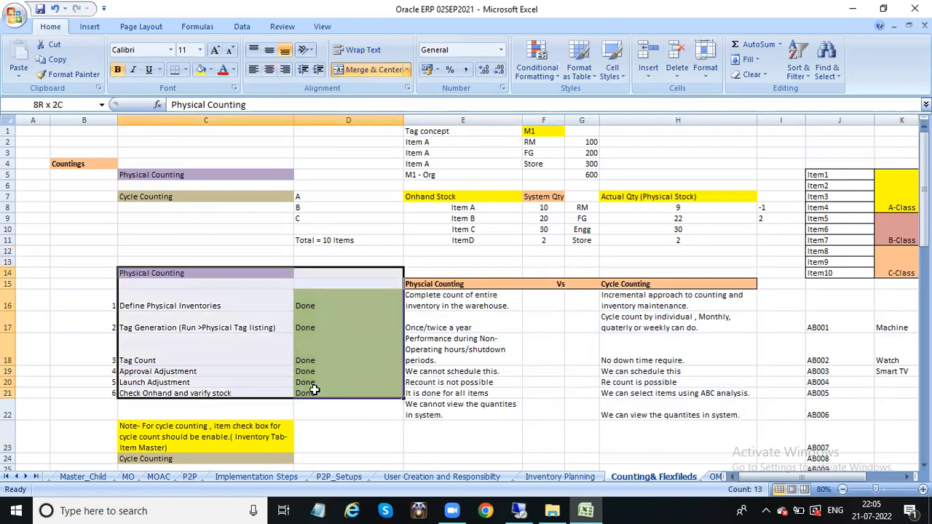
left_click(158, 444)
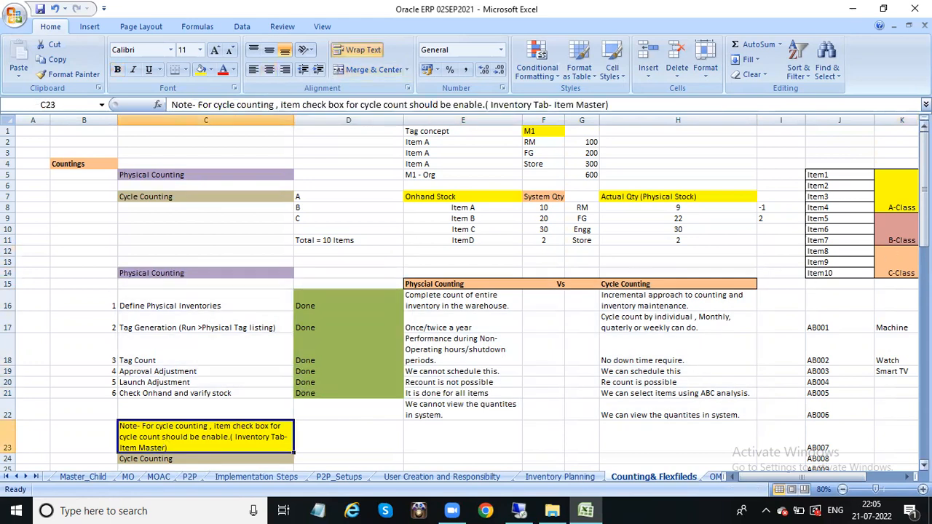
scroll(550, 229, "down", 1)
scroll(550, 230, "up", 1)
left_click_drag(923, 198, 923, 223)
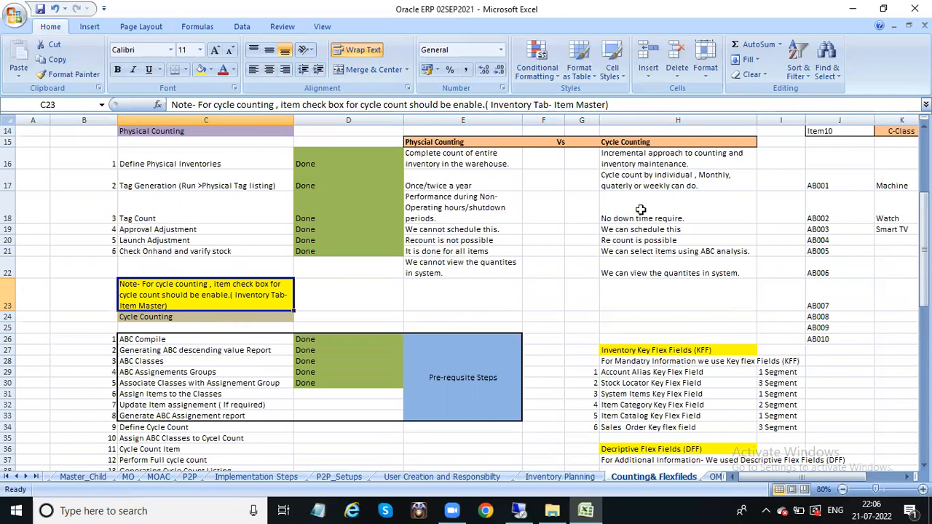
left_click_drag(923, 211, 923, 234)
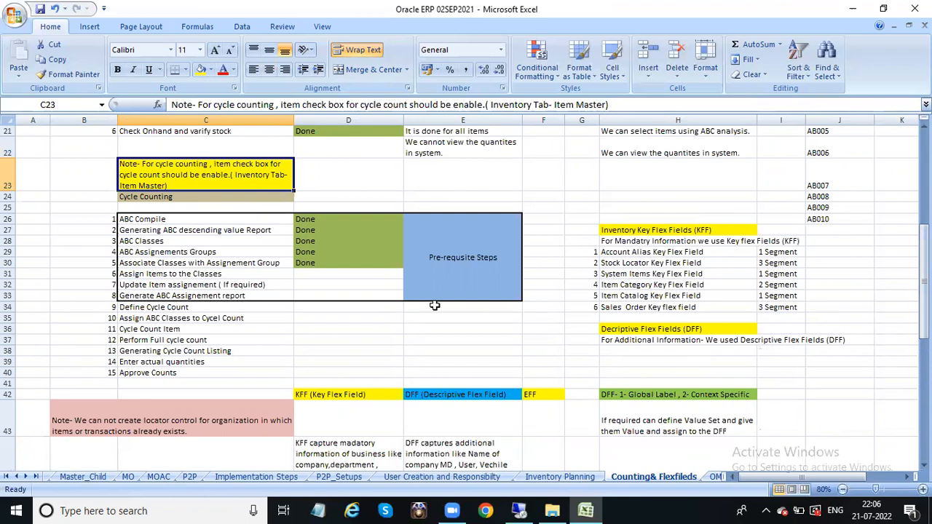
mouse_move(923, 279)
left_mouse_down()
mouse_move(923, 297)
mouse_move(923, 266)
left_mouse_up()
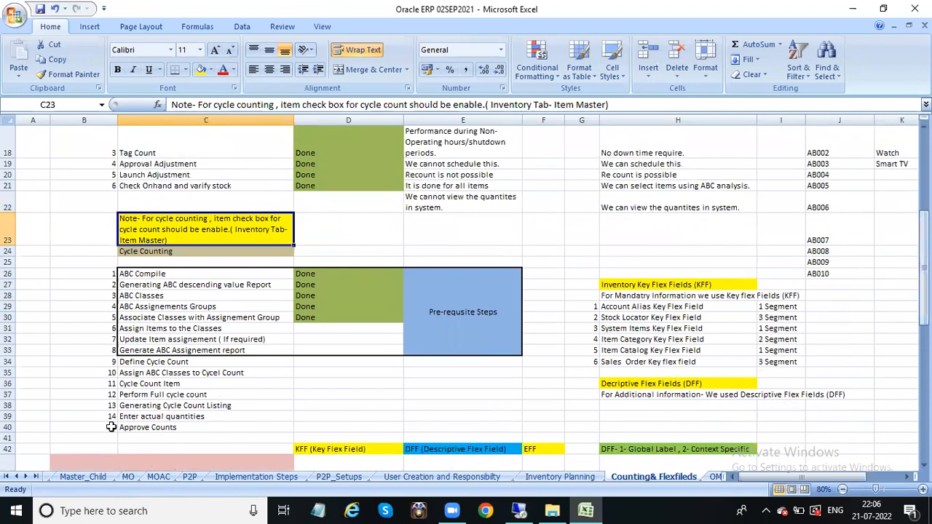
left_click_drag(109, 427, 342, 384)
left_click_drag(431, 245, 452, 204)
left_click(452, 203)
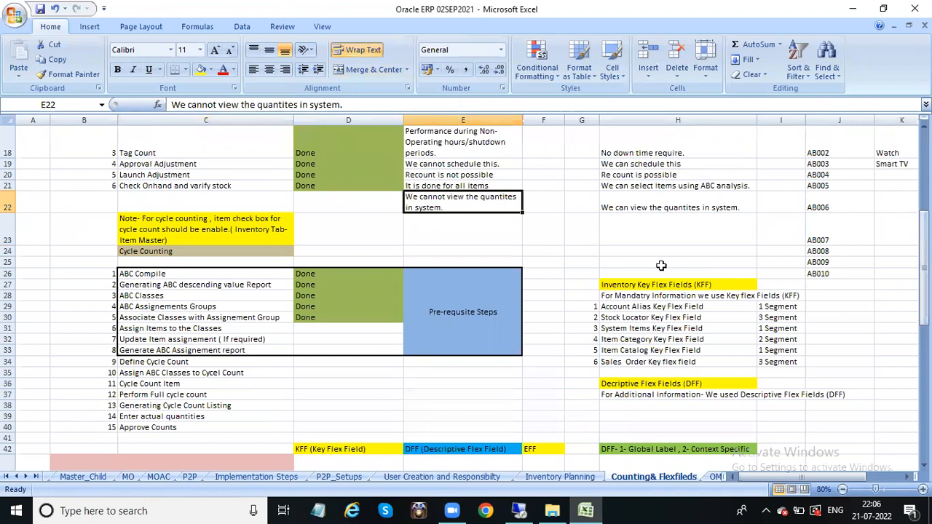
left_click_drag(923, 234, 907, 155)
left_click_drag(109, 142, 706, 348)
left_click(536, 399)
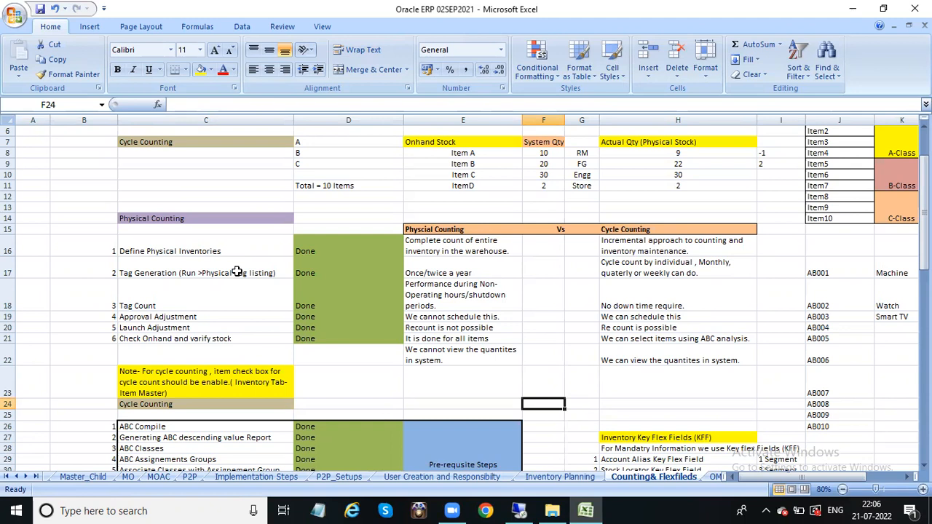
left_click_drag(134, 143, 757, 320)
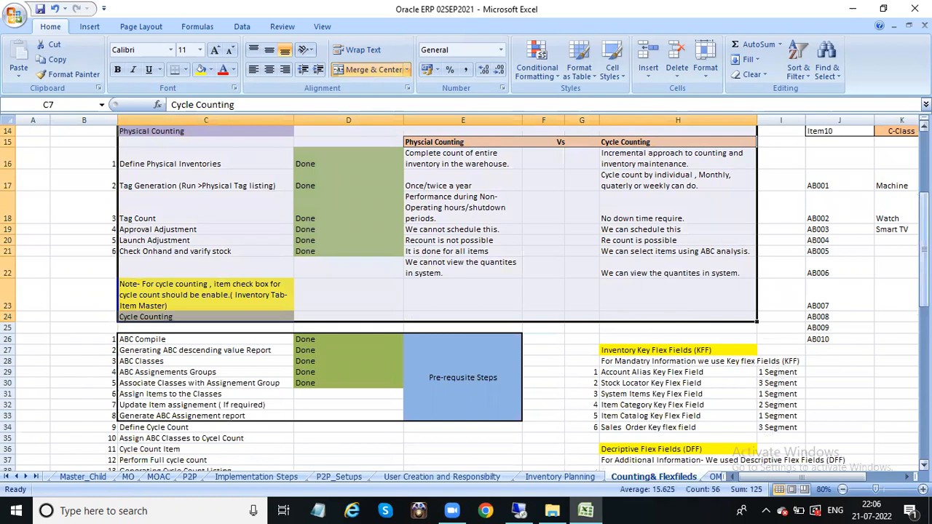
scroll(466, 291, "up", 5)
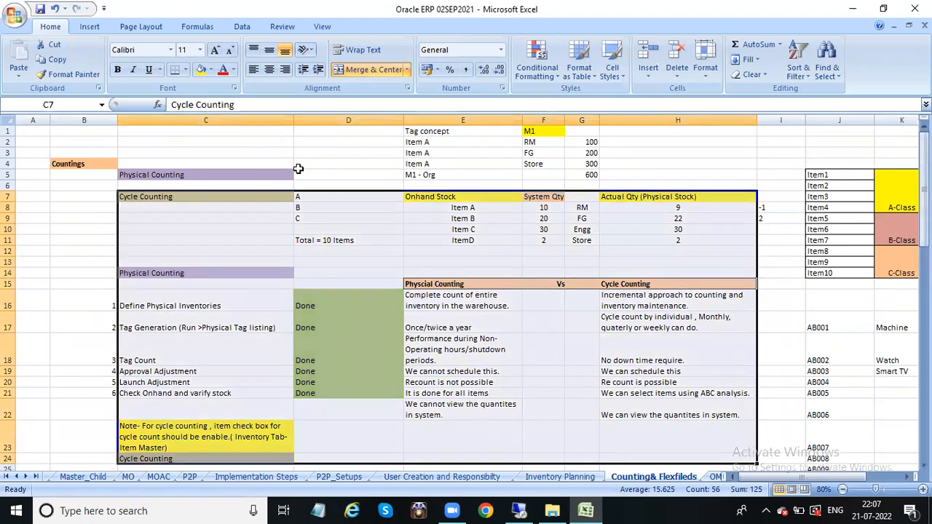
left_click(32, 121)
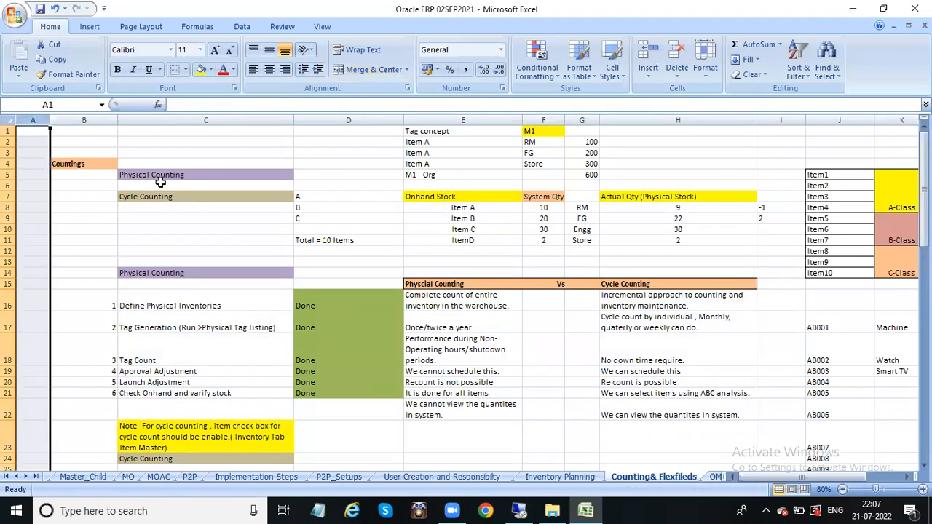
double_click(83, 131)
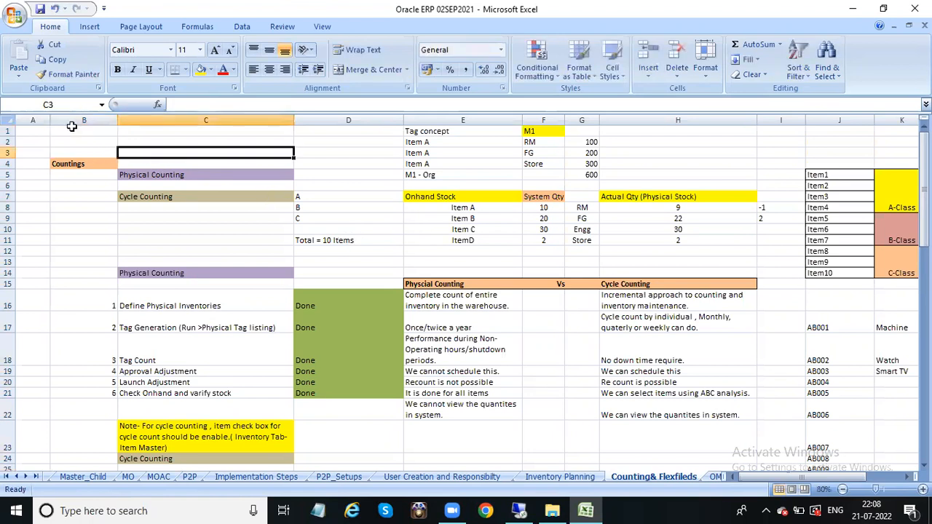
left_click_drag(64, 130, 655, 408)
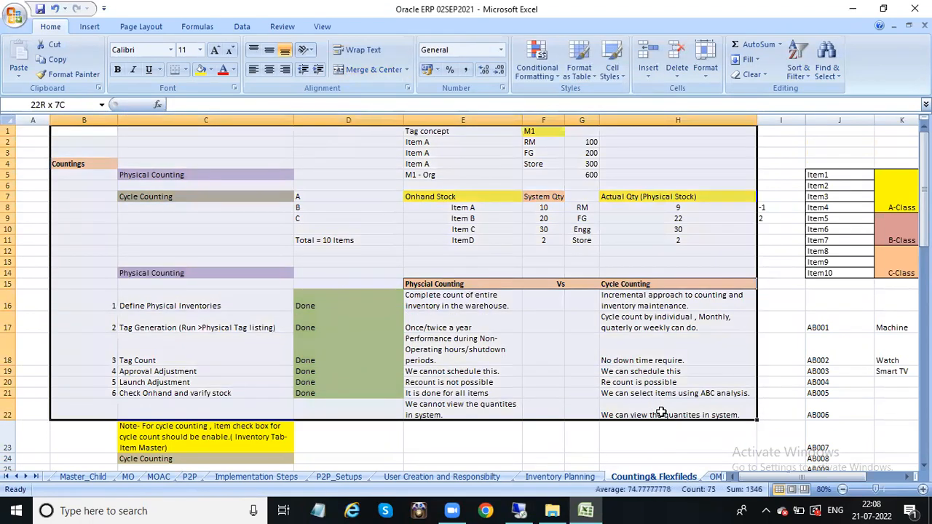